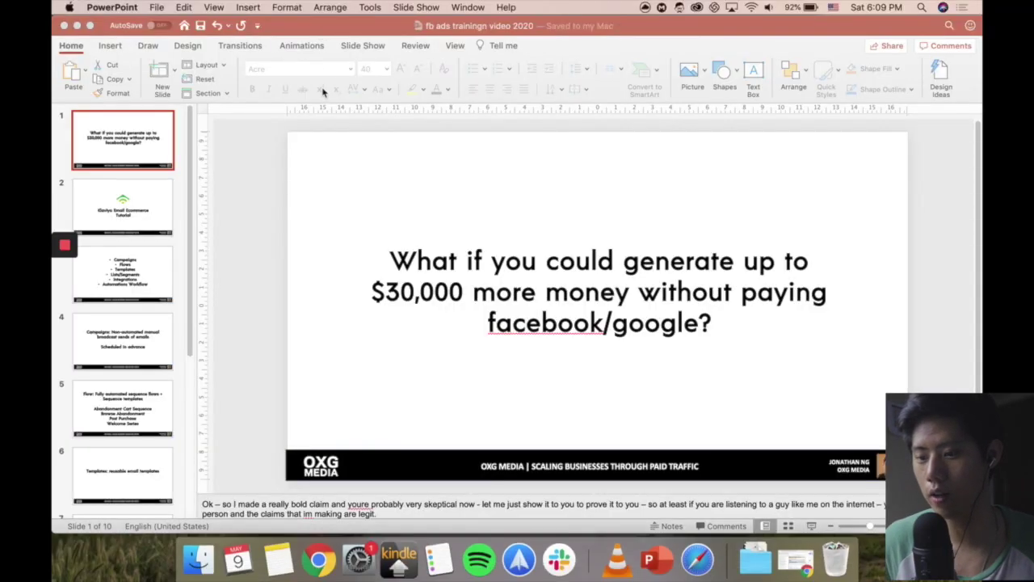
- Show slide 2, the 'Klaviyo Email Ecommerce Tutorial' title slide, in PowerPoint
click(160, 215)
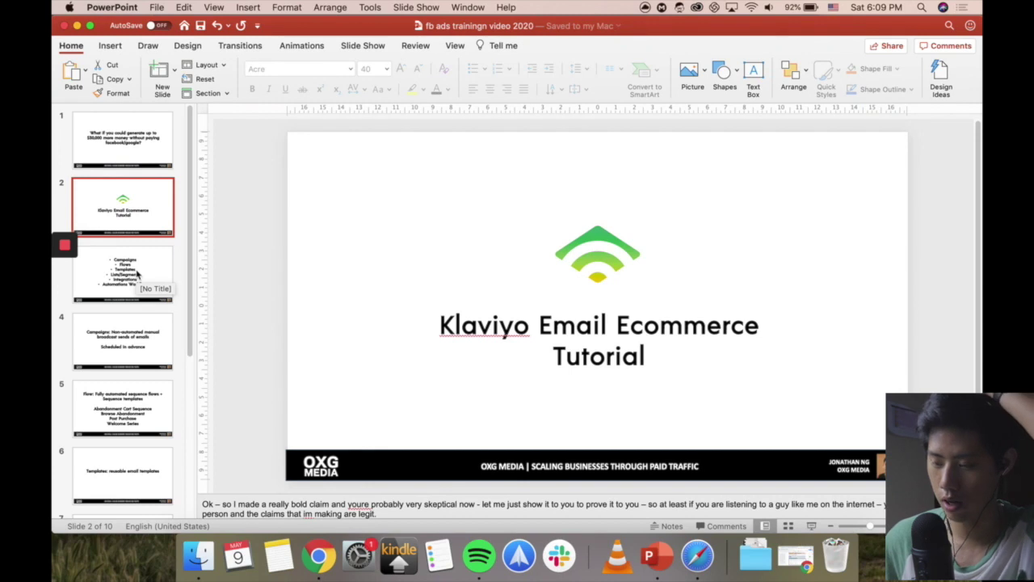
- Advance through slide 3 to slide 4 on Campaigns, then bring up the Chrome Google Doc
click(135, 276)
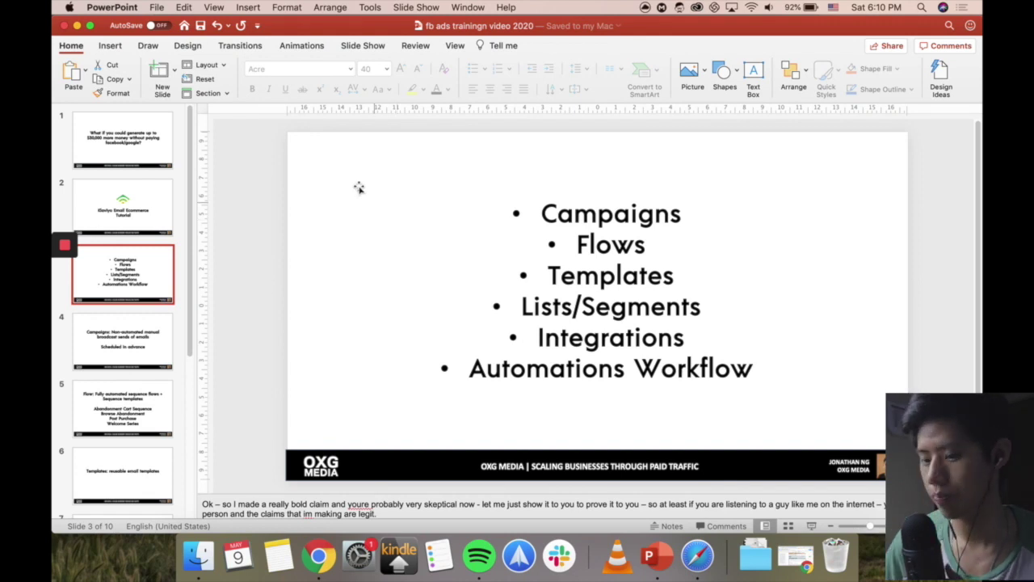
click(143, 320)
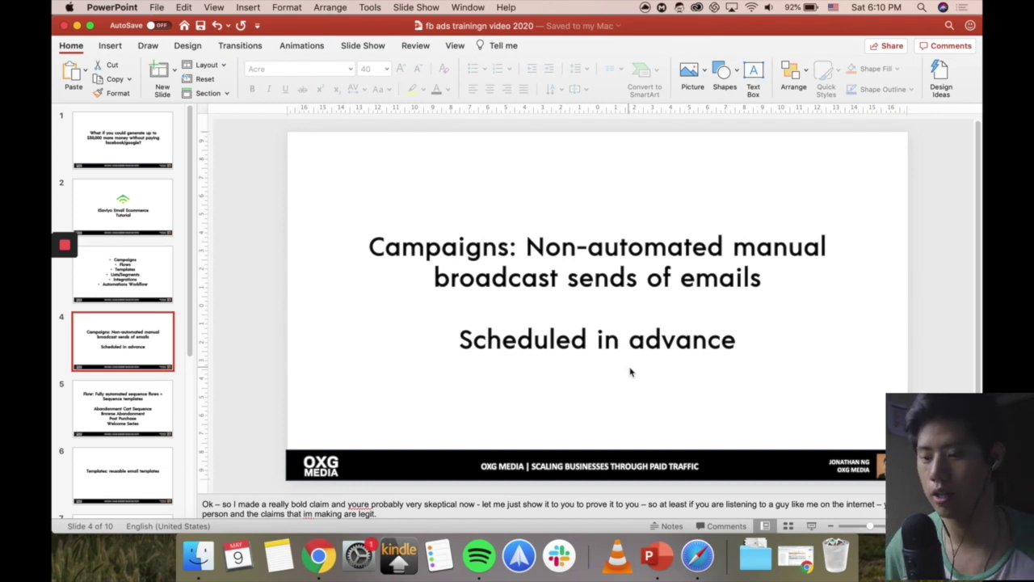
click(319, 556)
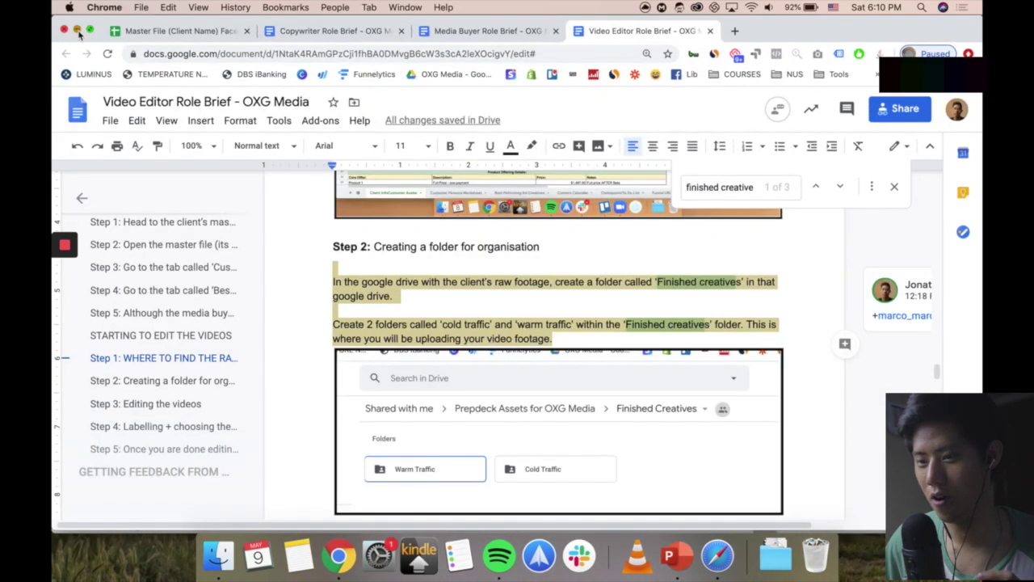
- Switch from Chrome to the Klaviyo dashboard in Safari and review its Performance figures
click(79, 40)
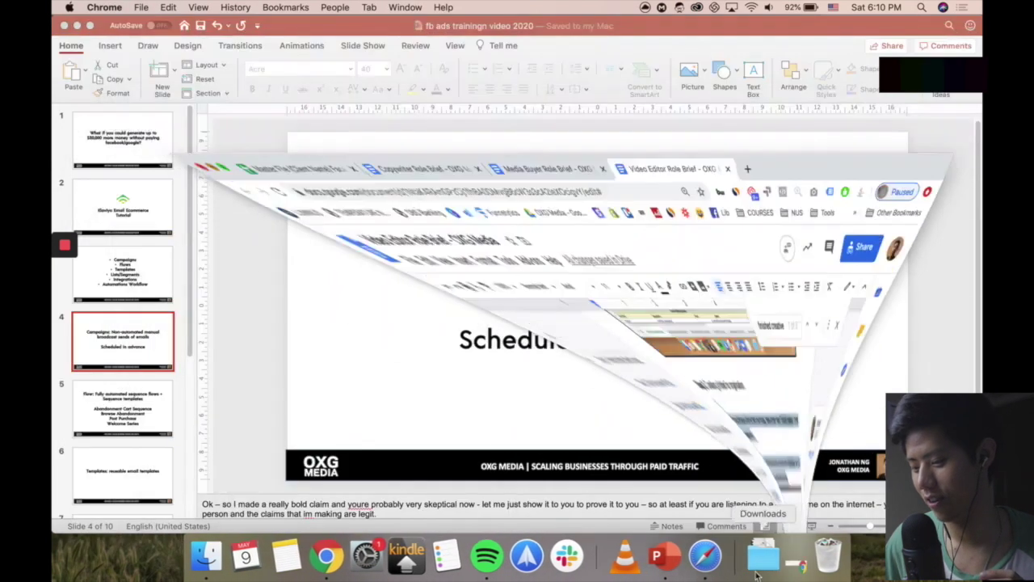
click(705, 563)
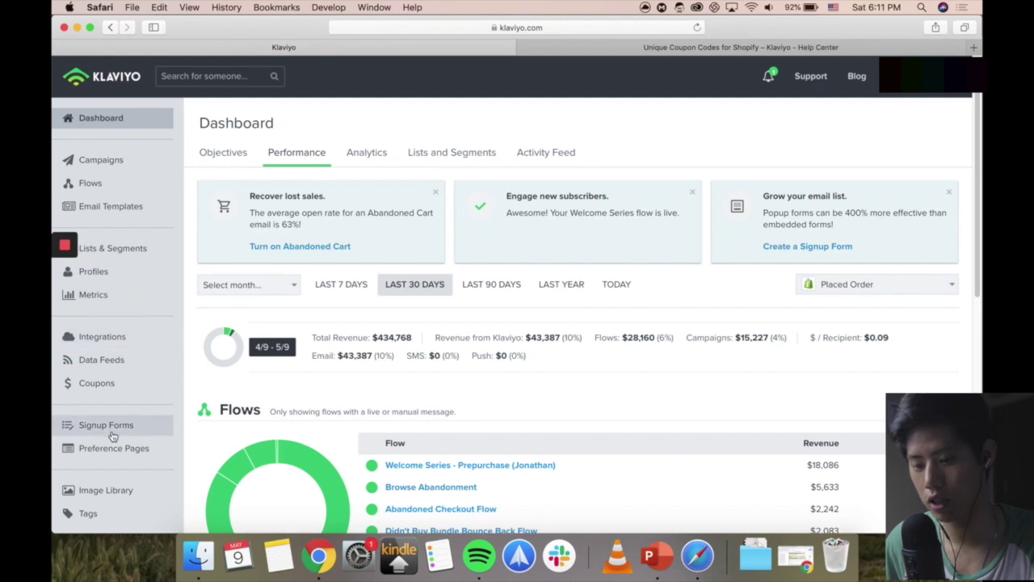
scroll(113, 430, down, 5)
scroll(118, 420, down, 5)
scroll(121, 411, up, 10)
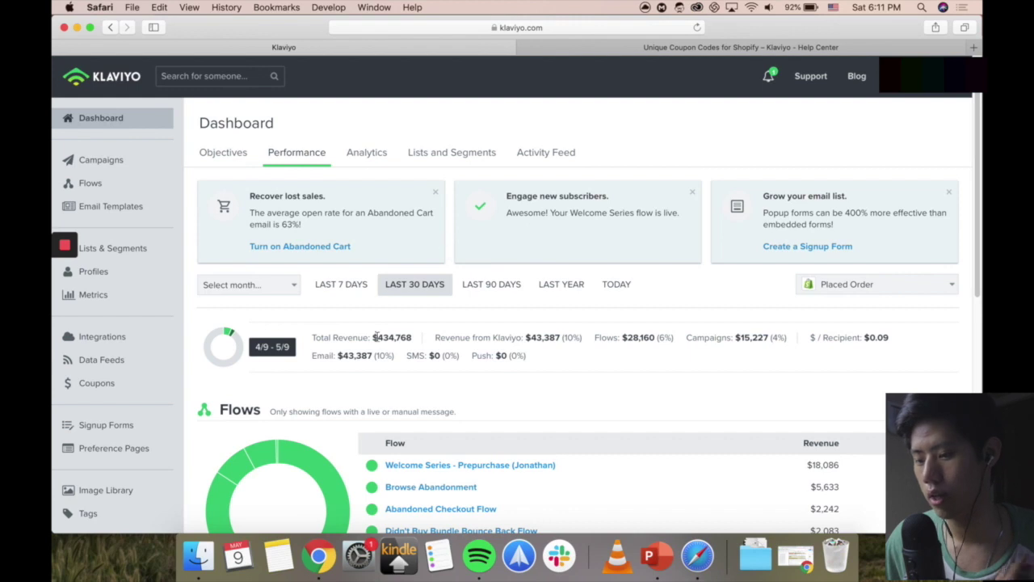
scroll(727, 347, down, 5)
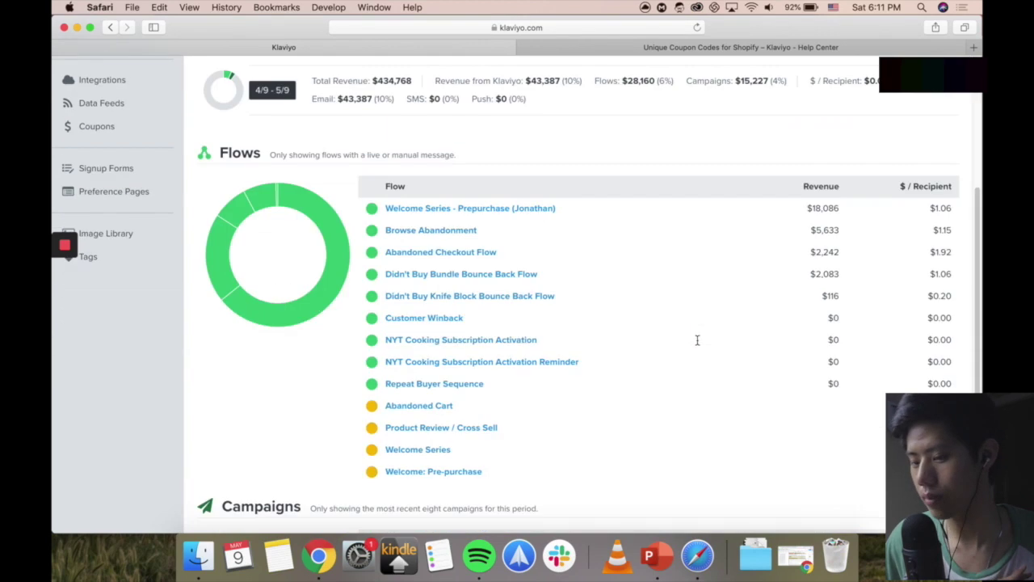
scroll(501, 267, down, 4)
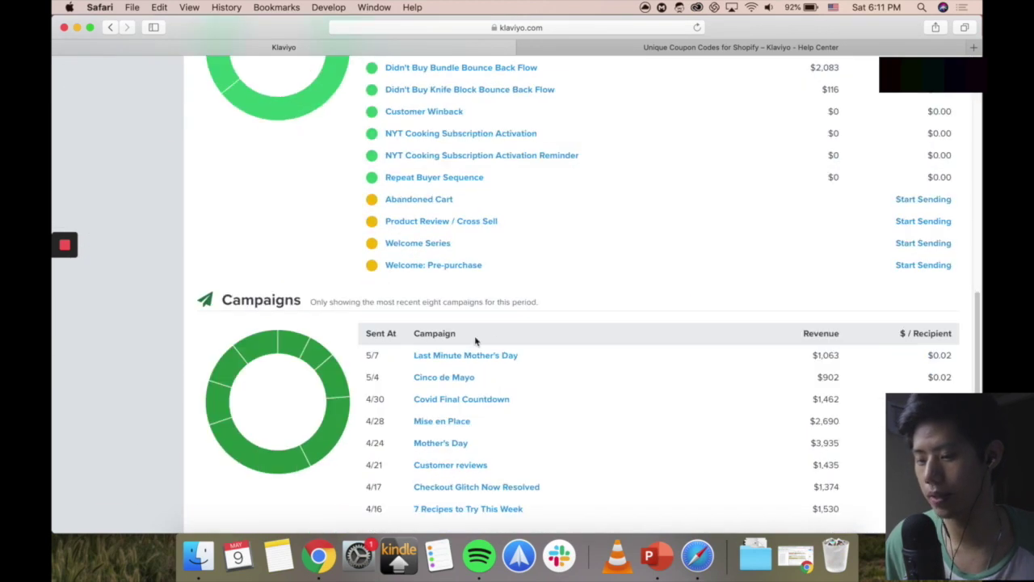
scroll(565, 331, up, 10)
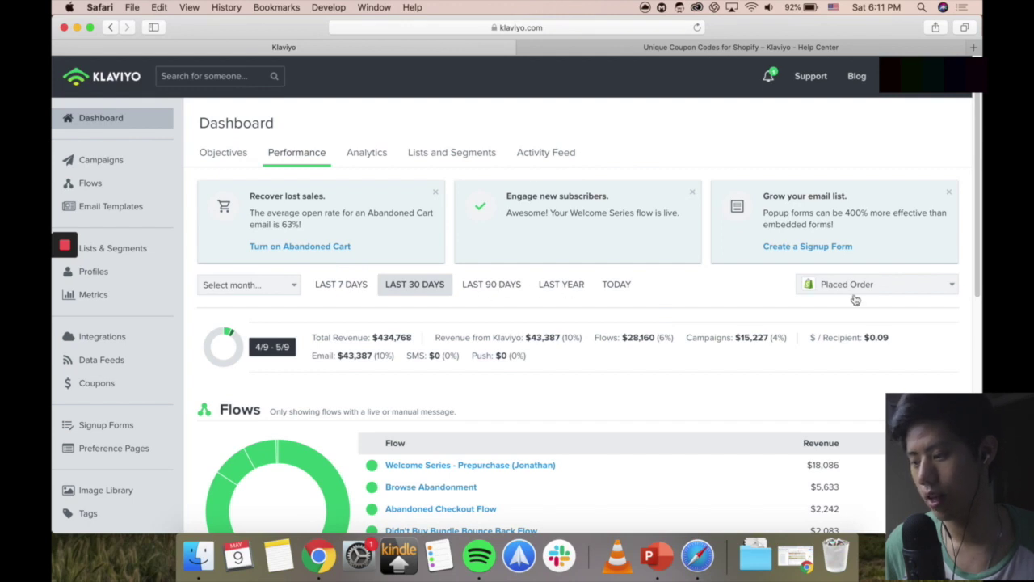
- Open and close the Placed Order conversion-metric dropdown on the dashboard
click(879, 291)
scroll(861, 388, up, 1)
scroll(873, 390, down, 2)
scroll(872, 390, down, 3)
scroll(844, 302, up, 6)
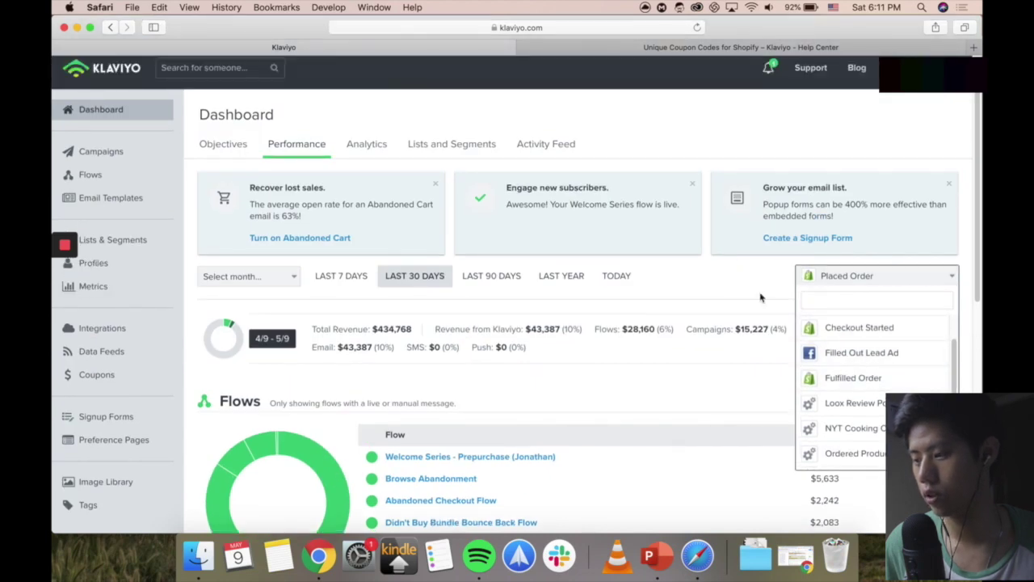
scroll(801, 170, up, 1)
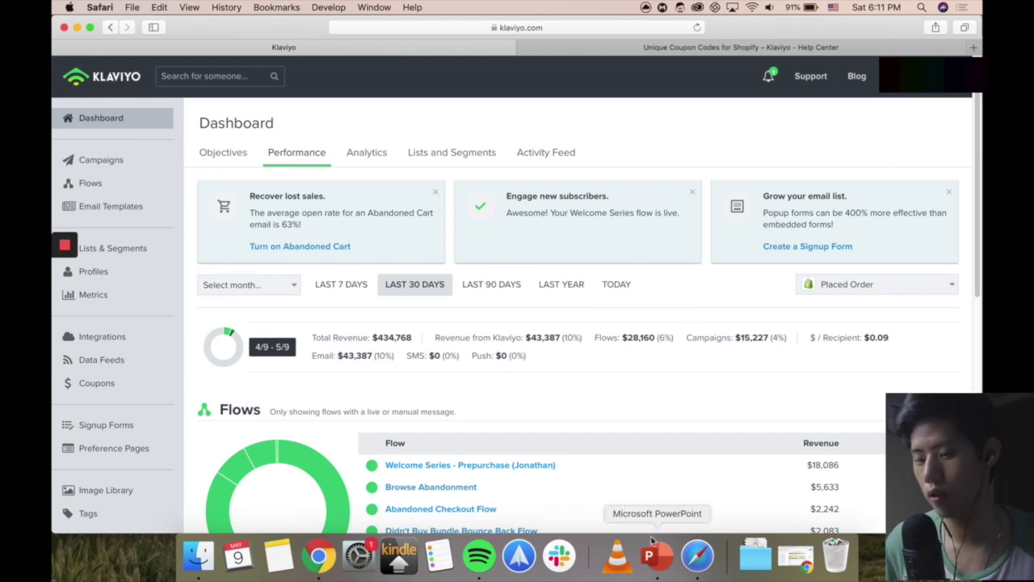
- Open Klaviyo's Campaigns page listing past sends like 'Last Minute Mother's Day'
click(127, 168)
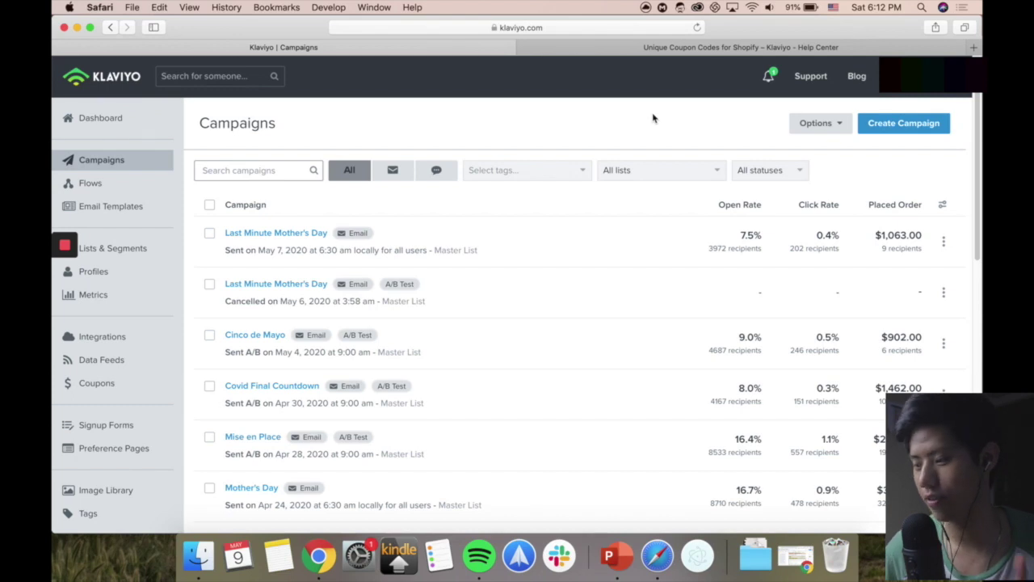
- Create a new Email campaign named 'test' without any tags
click(921, 131)
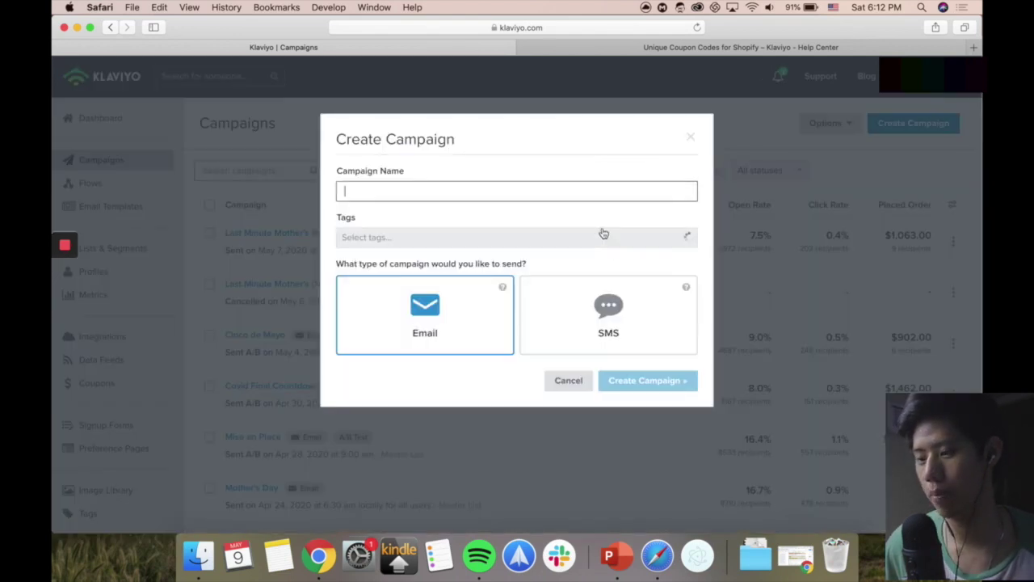
text(test)
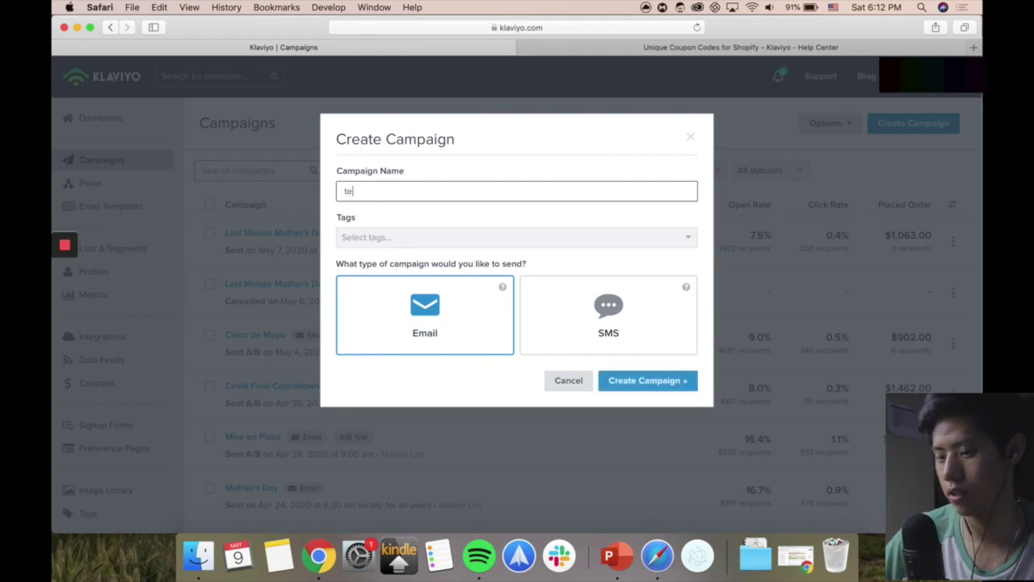
click(417, 239)
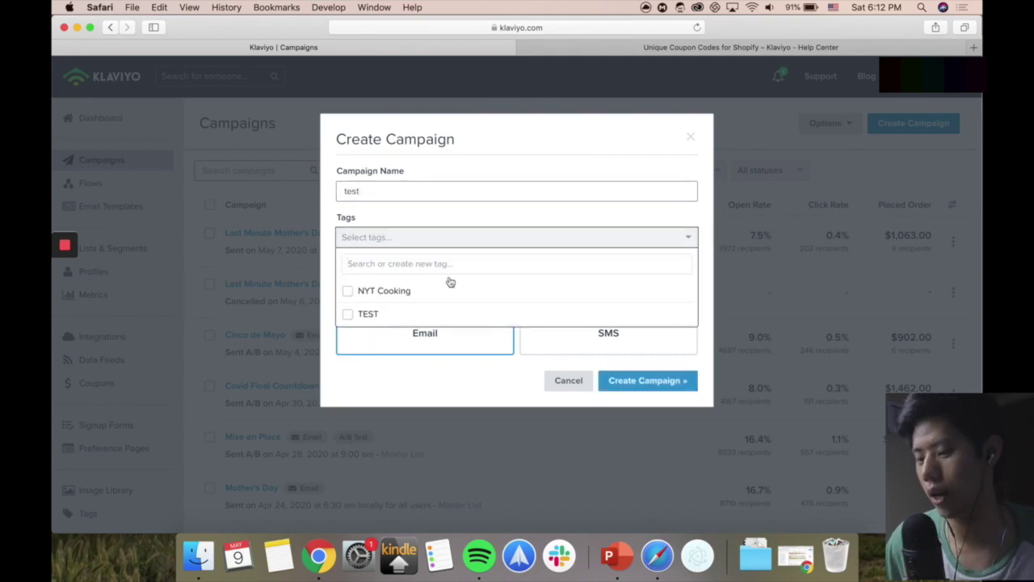
click(497, 158)
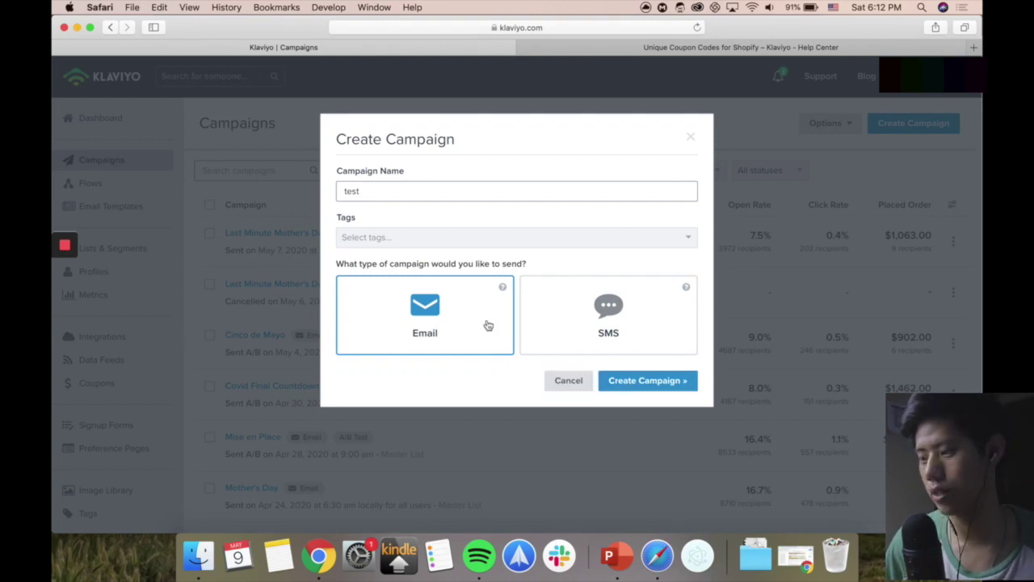
click(614, 378)
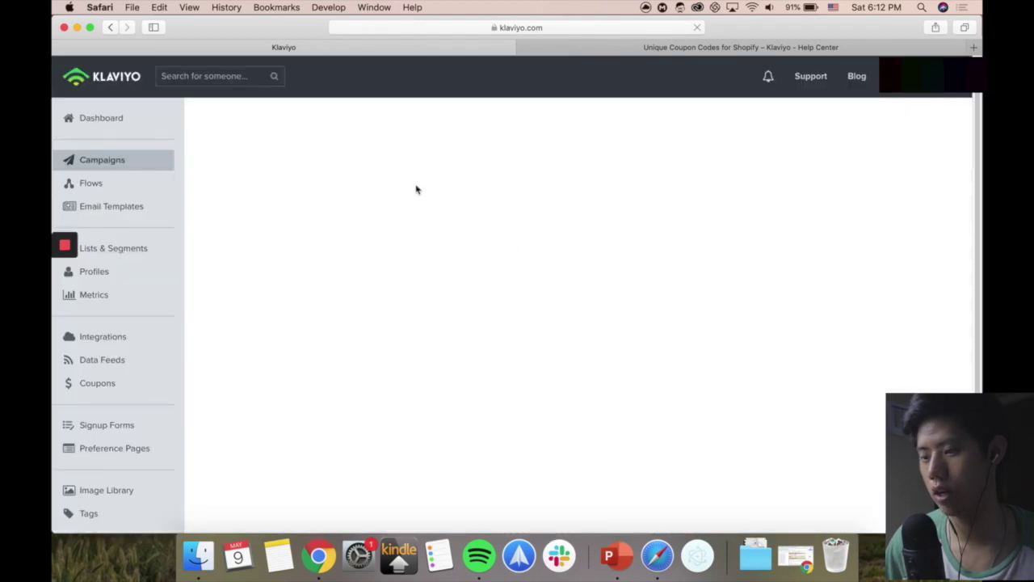
- Send the 'test' campaign to the Newsletter list (1 member) and continue to message content
scroll(477, 305, down, 1)
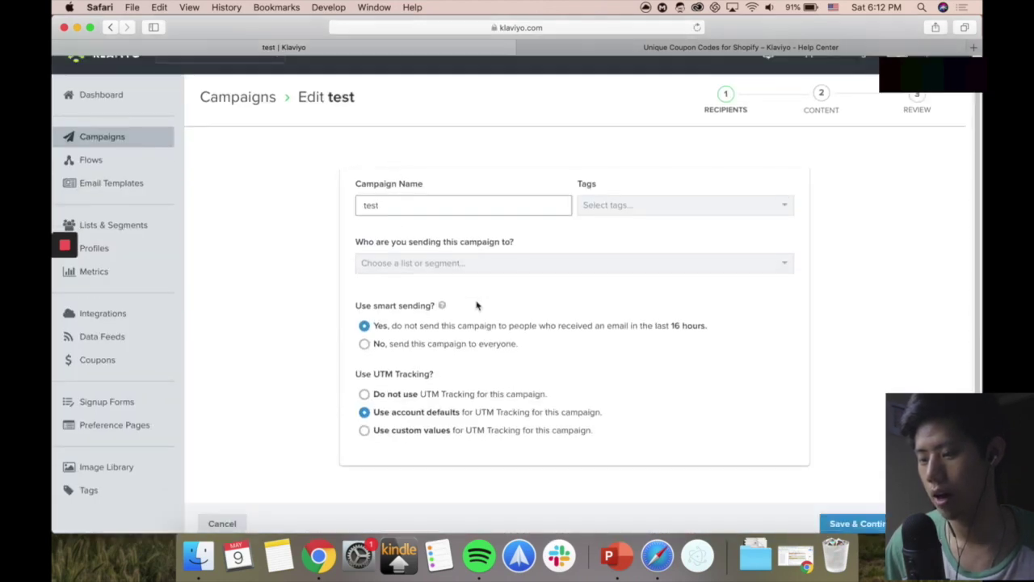
click(469, 269)
click(462, 315)
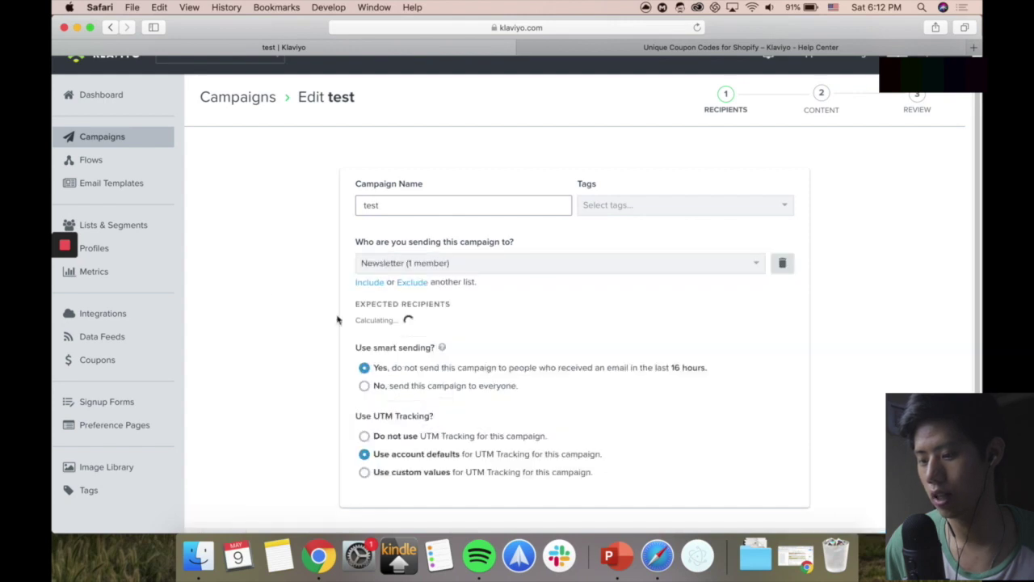
scroll(323, 275, down, 1)
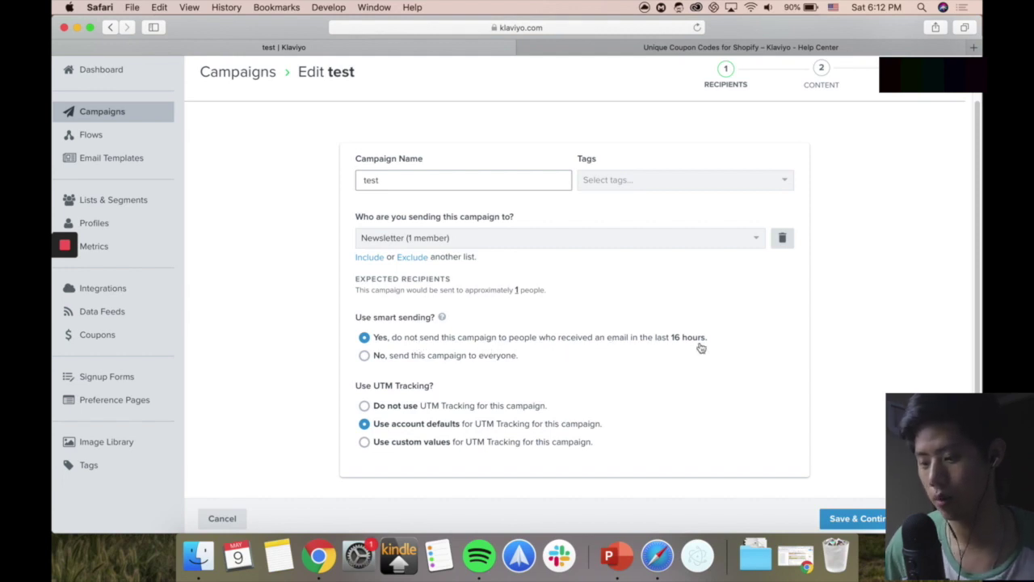
scroll(323, 325, down, 1)
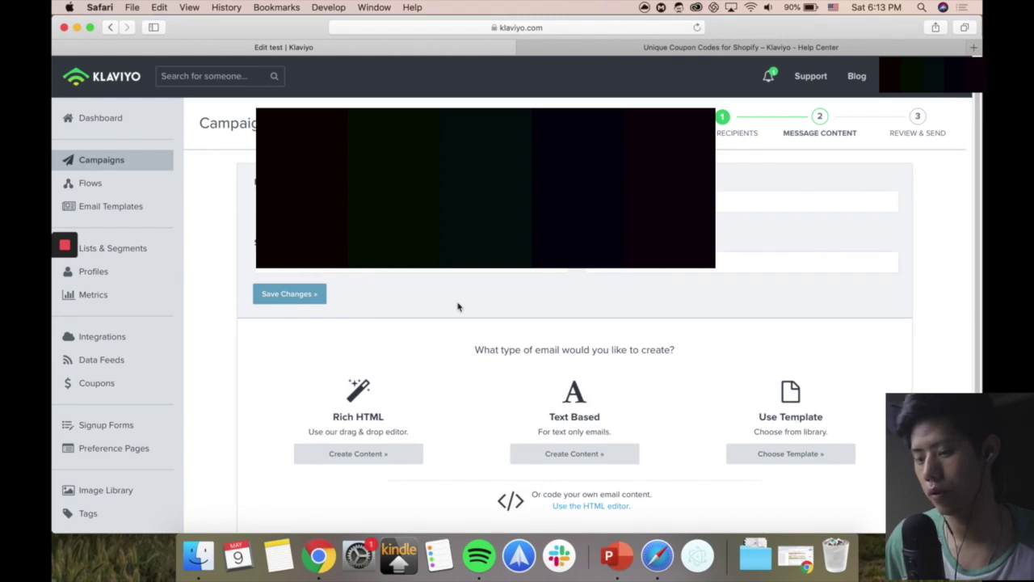
- Save the sender details and build the email from the Vision and Blues template
scroll(457, 307, down, 3)
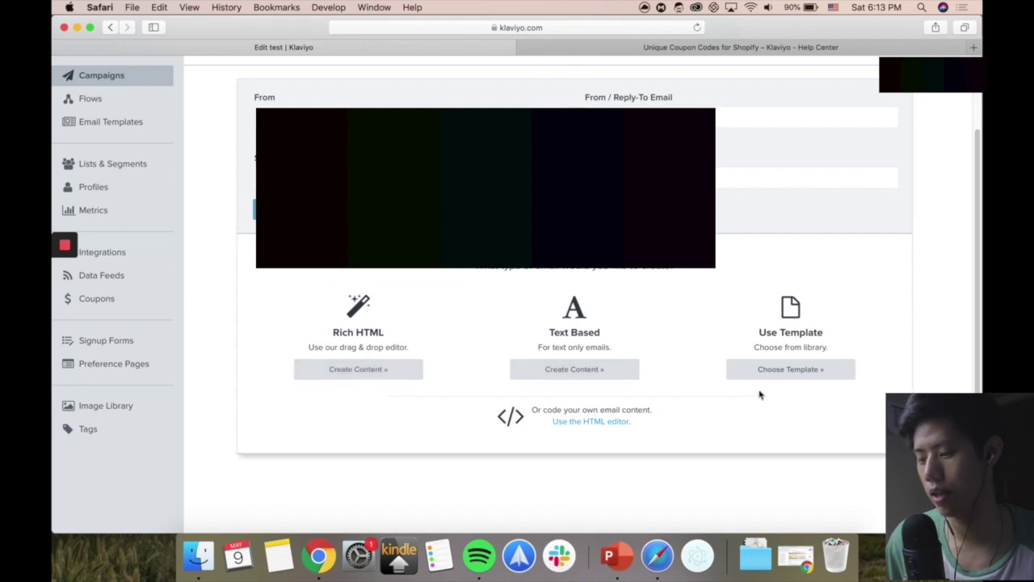
click(805, 376)
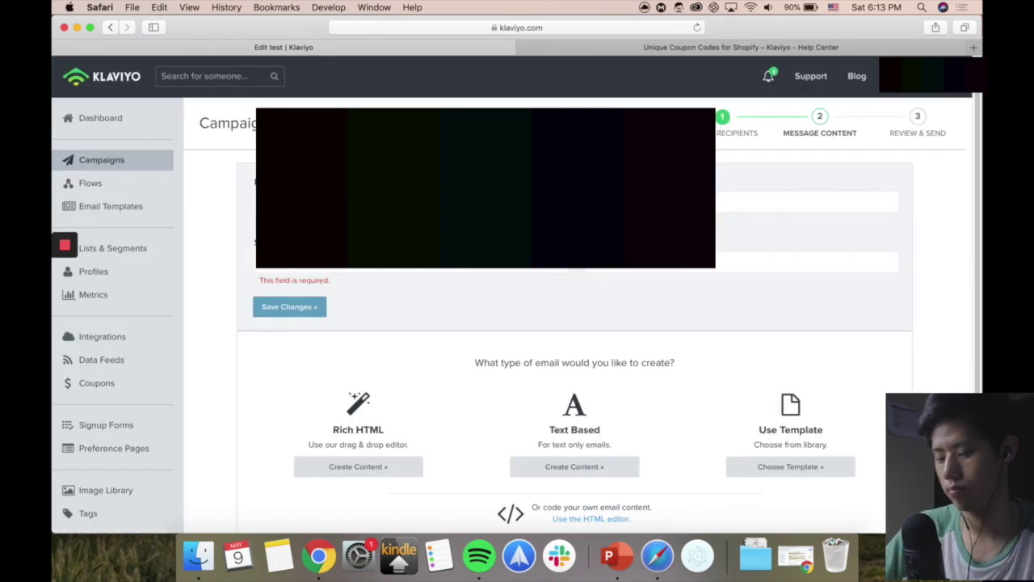
click(321, 307)
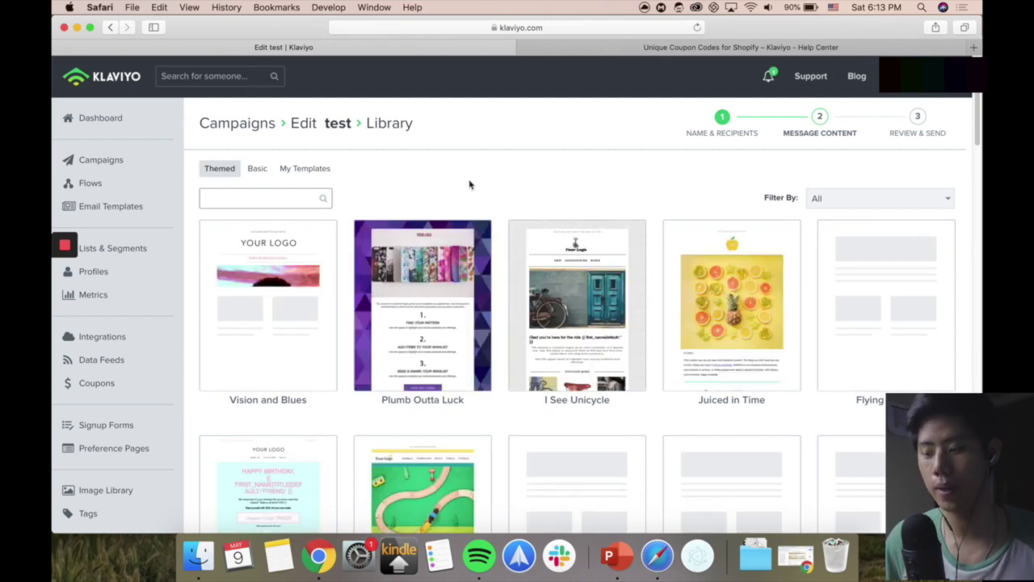
click(285, 287)
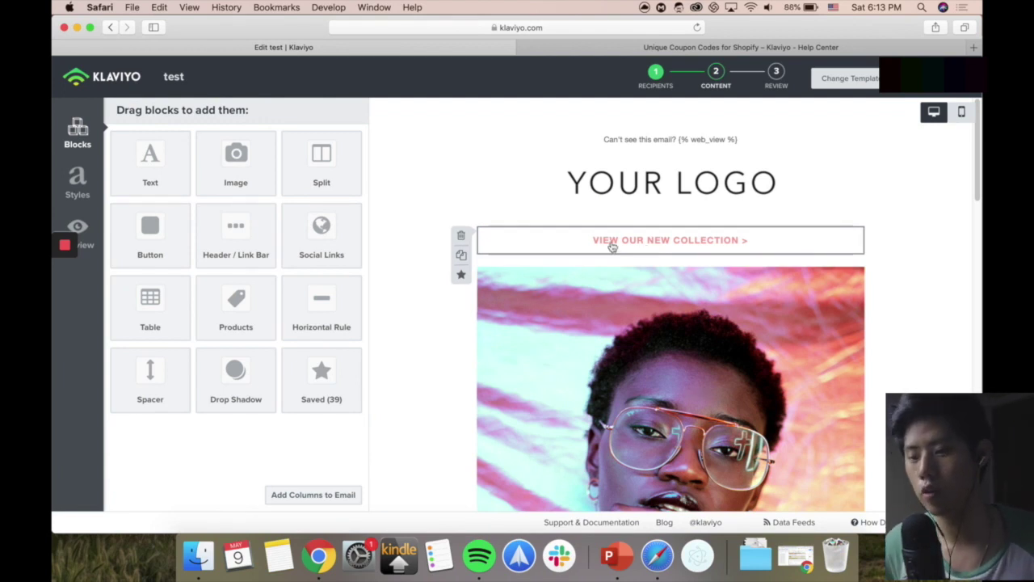
- Add a text block above the collection link in the email
drag(150, 162, 566, 234)
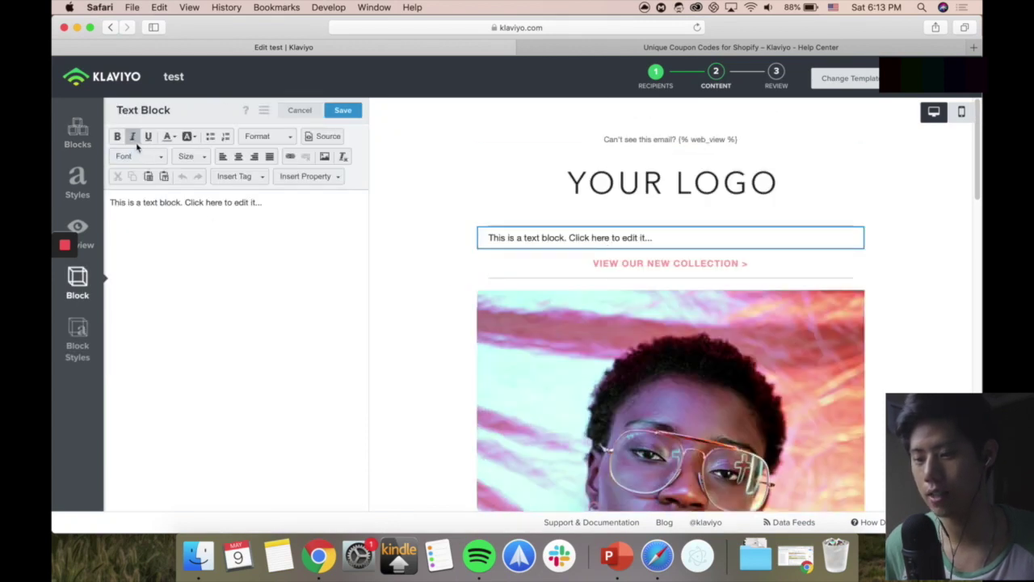
click(299, 109)
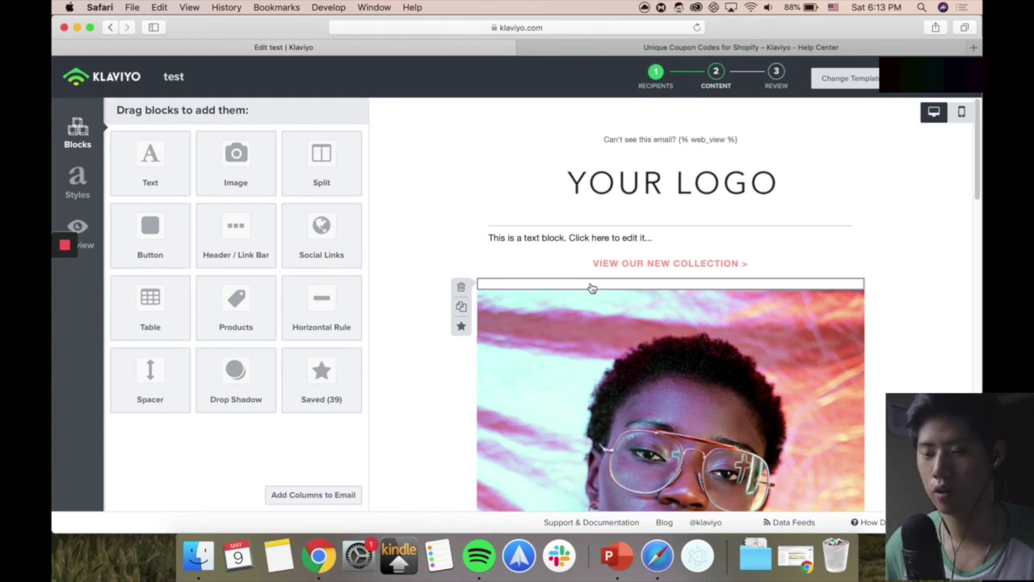
scroll(821, 312, down, 2)
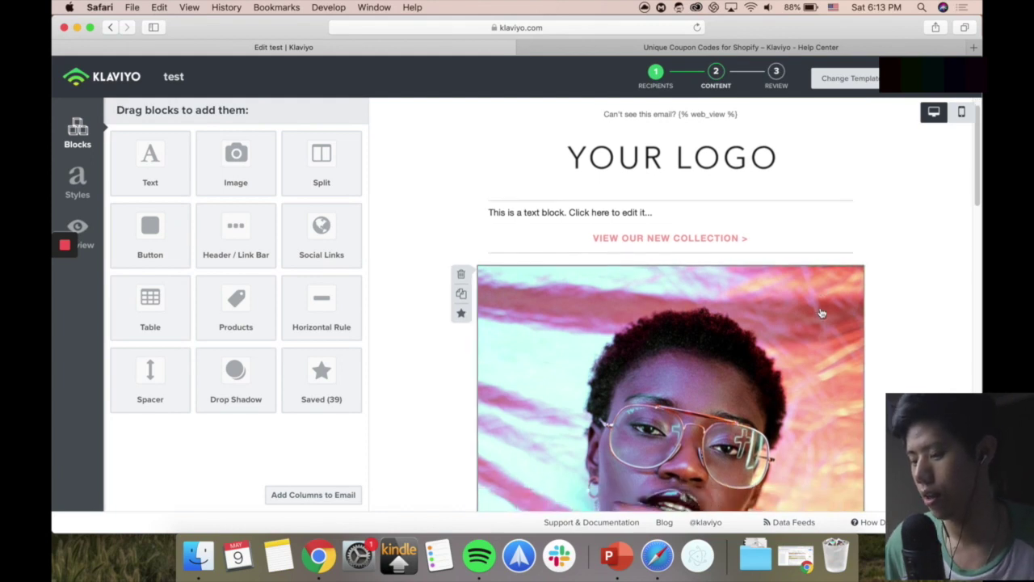
scroll(821, 312, down, 5)
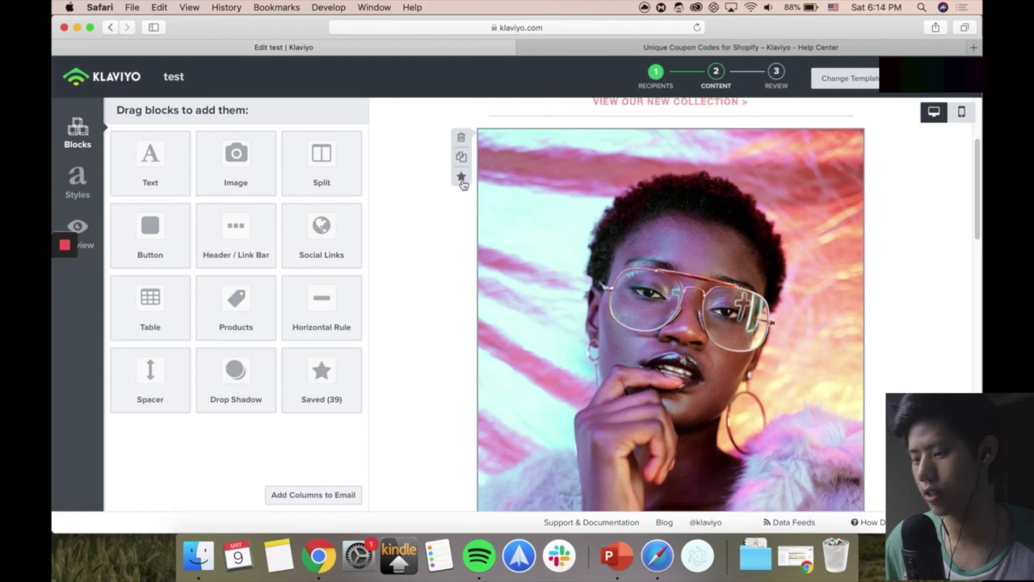
scroll(739, 299, down, 6)
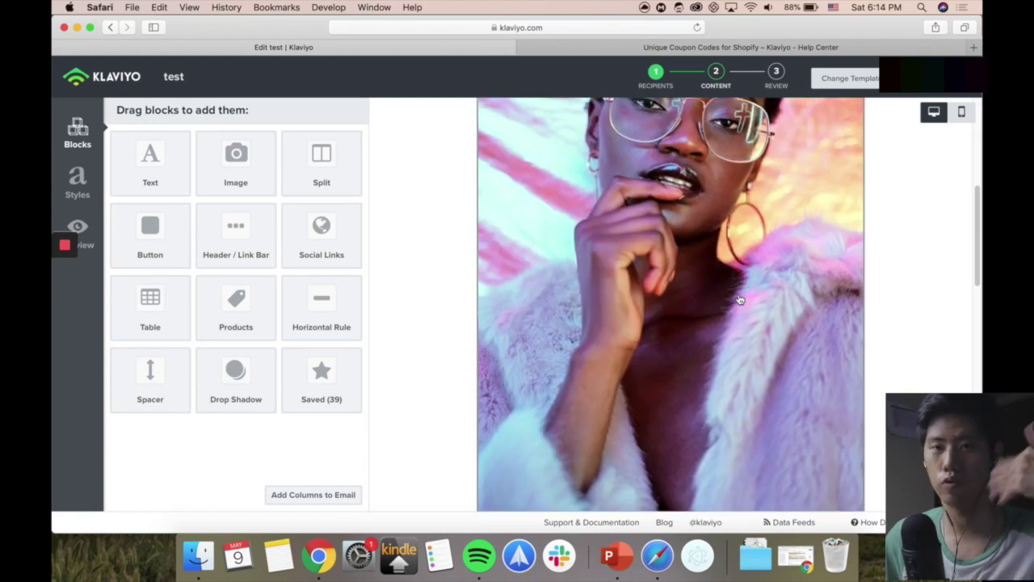
scroll(737, 295, up, 12)
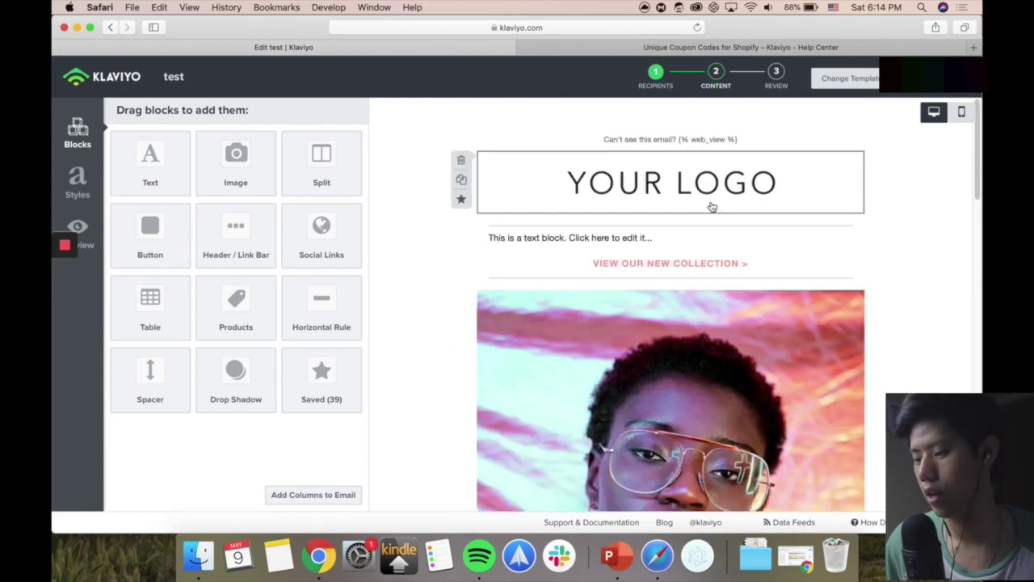
scroll(712, 207, down, 15)
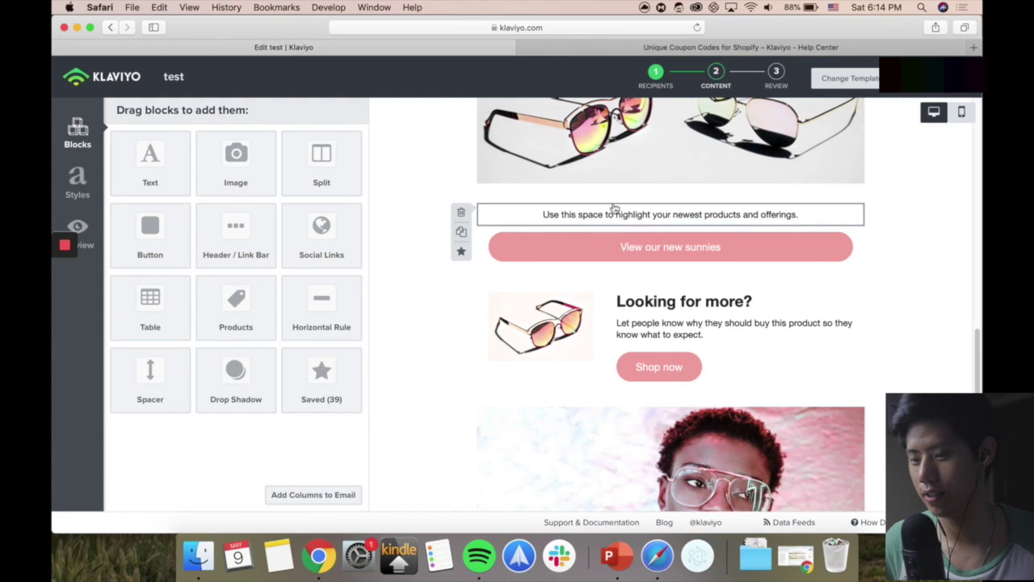
scroll(611, 213, up, 3)
- Add a three-product grid above the sunglasses and a Make Your Purchase button under the fur coat
drag(236, 303, 621, 336)
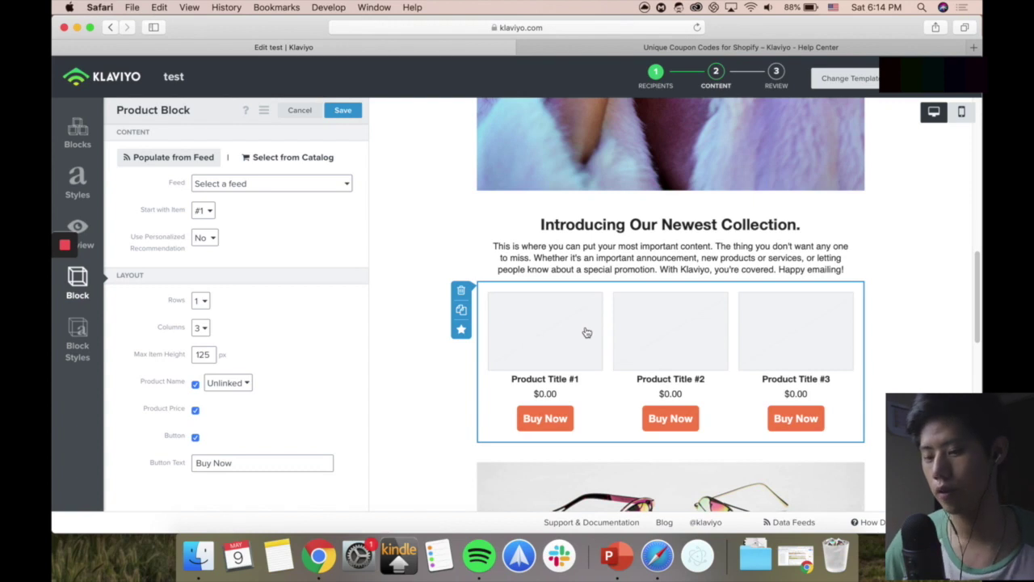
scroll(587, 332, up, 3)
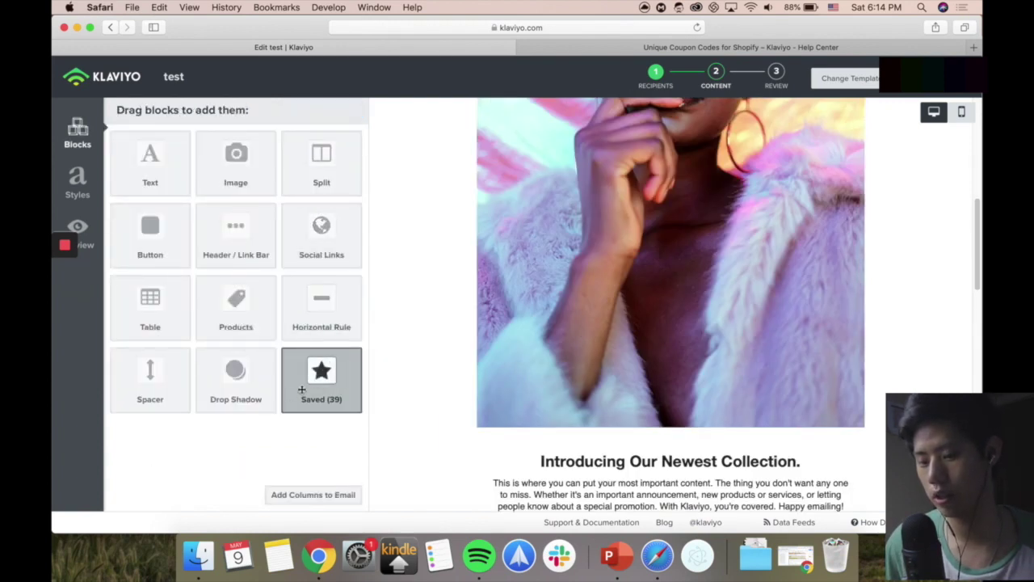
drag(151, 226, 695, 428)
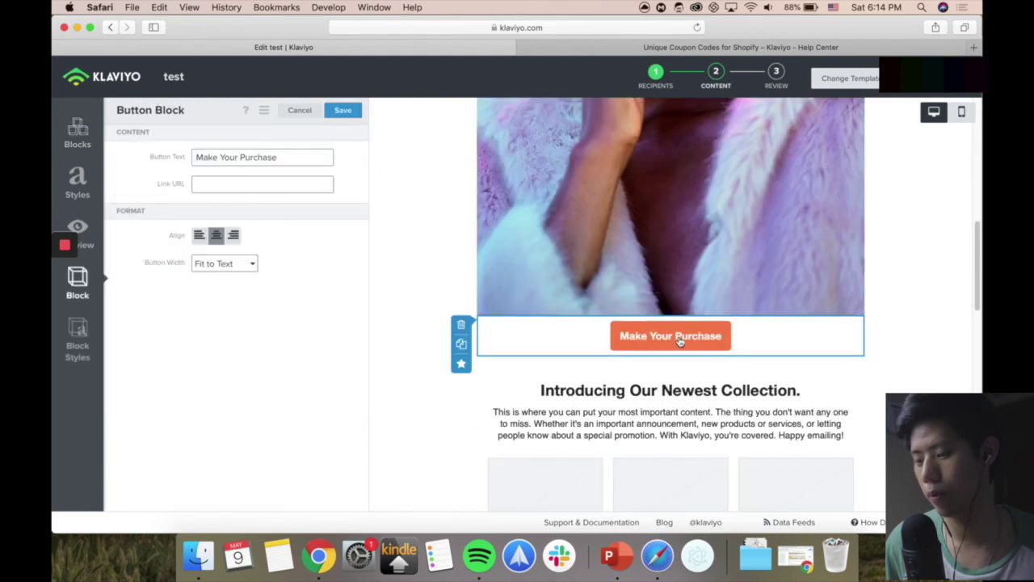
click(343, 110)
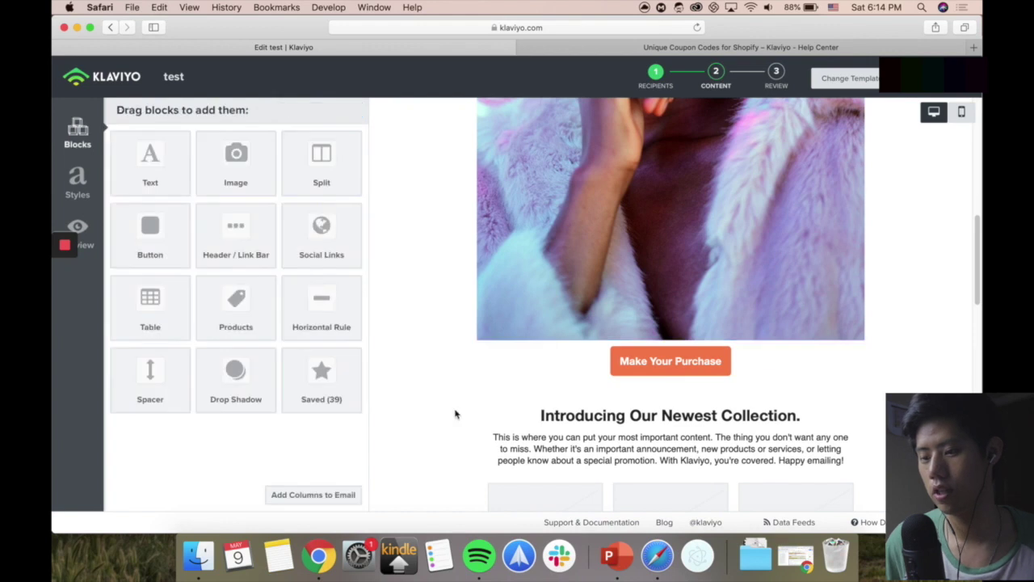
scroll(600, 304, up, 10)
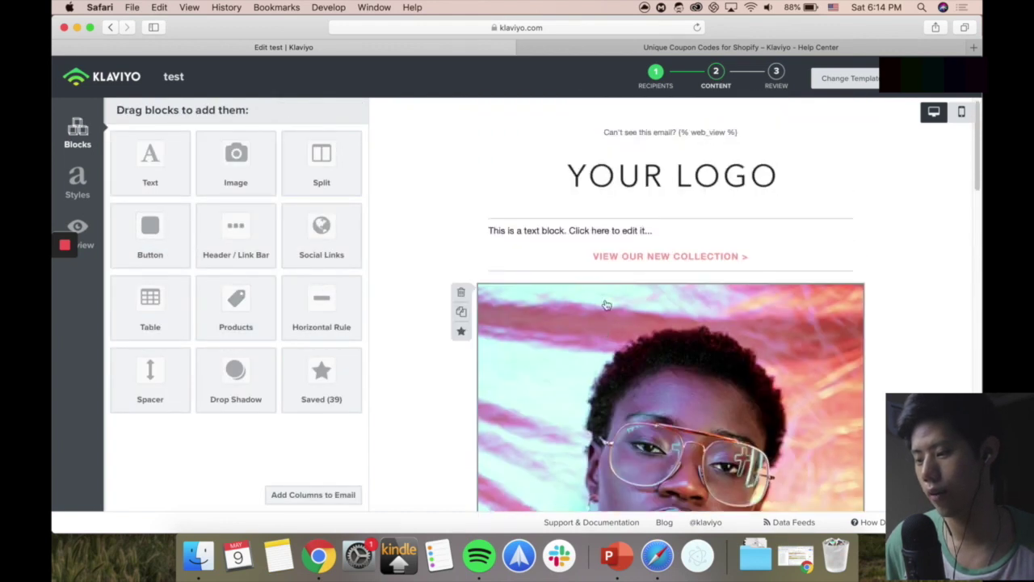
scroll(702, 277, down, 15)
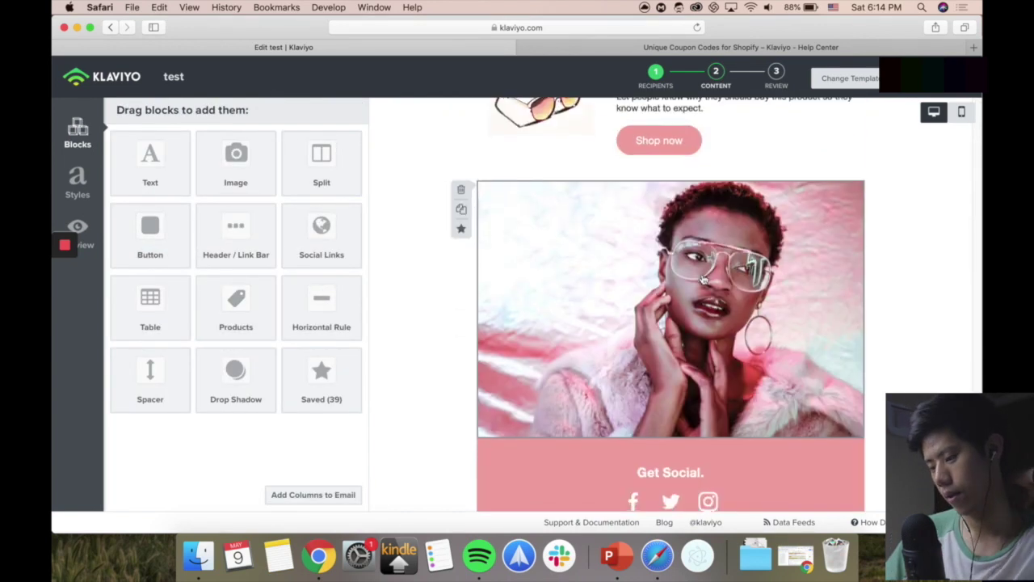
scroll(703, 278, down, 3)
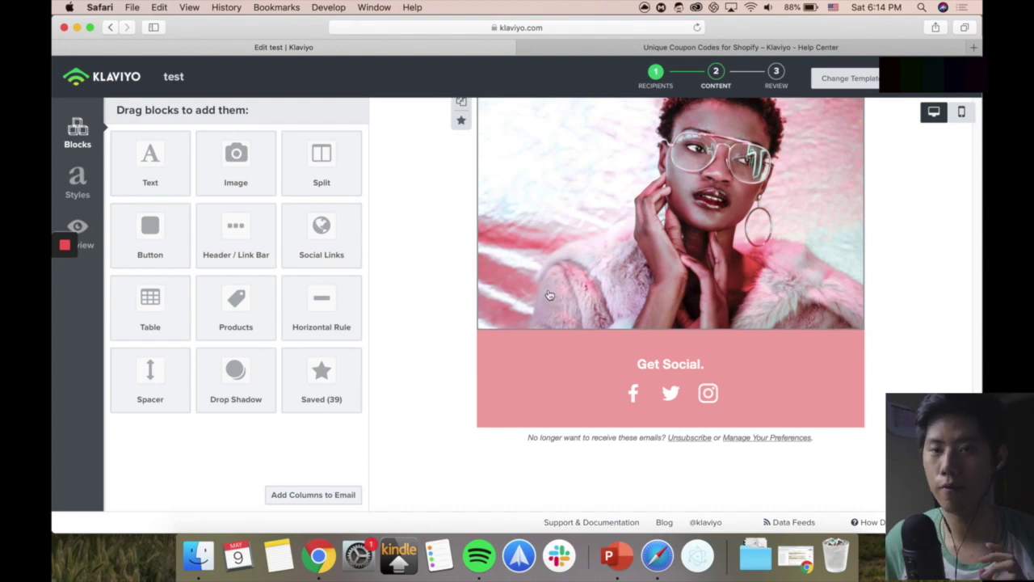
scroll(549, 295, up, 12)
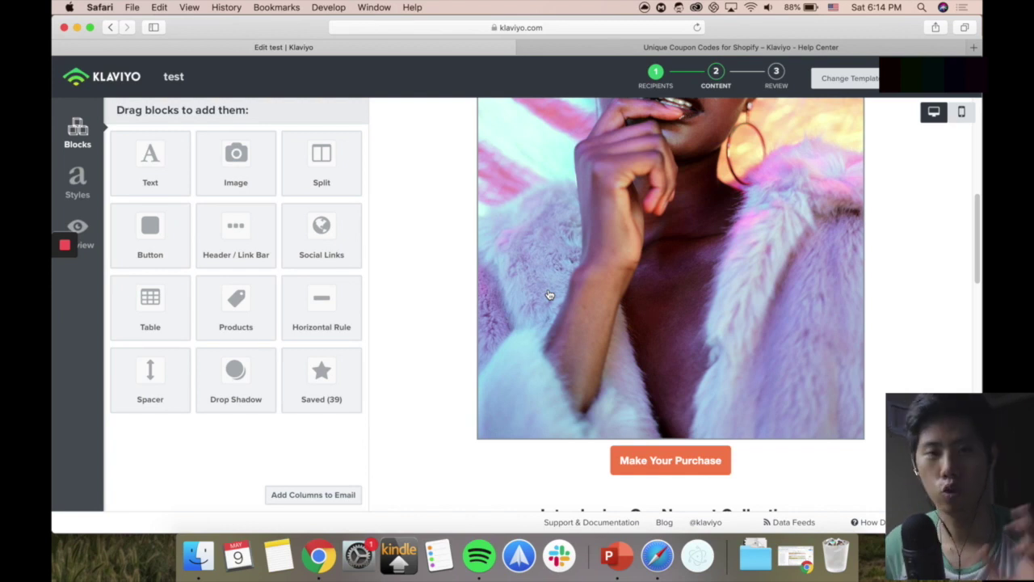
scroll(558, 292, up, 5)
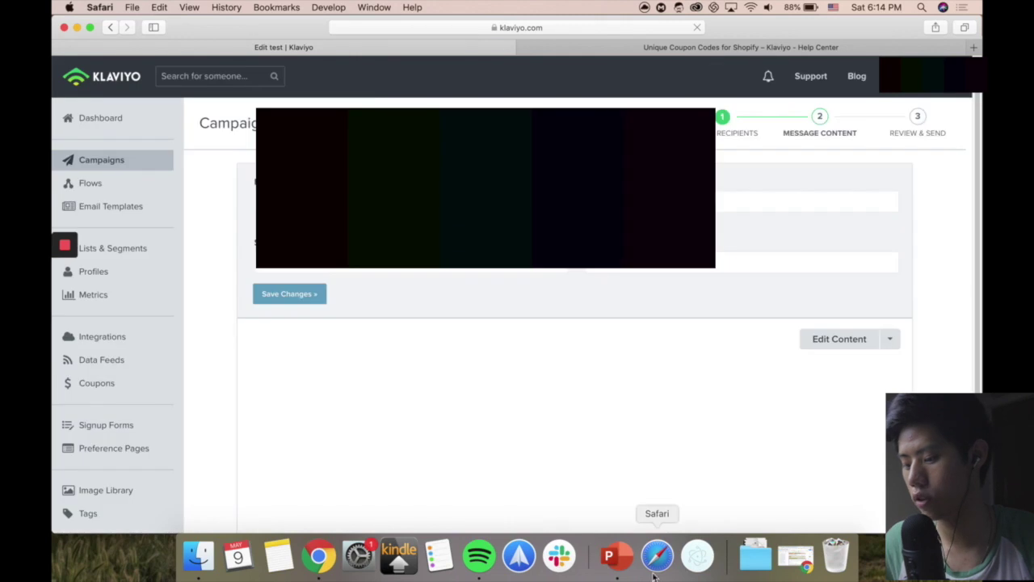
- Show PowerPoint slide 5 on automated flows, then return to Klaviyo in Safari
click(625, 570)
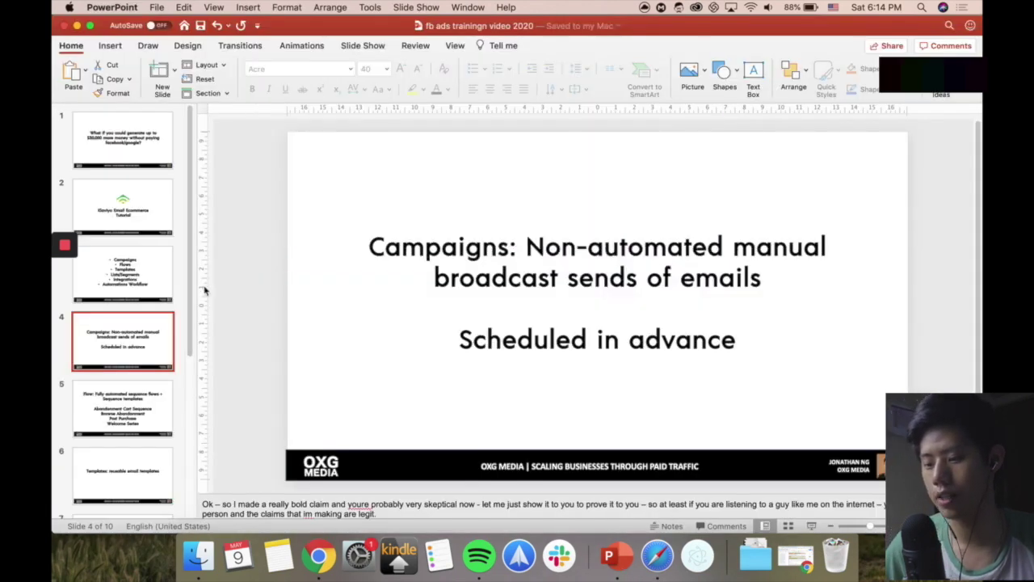
key(Down)
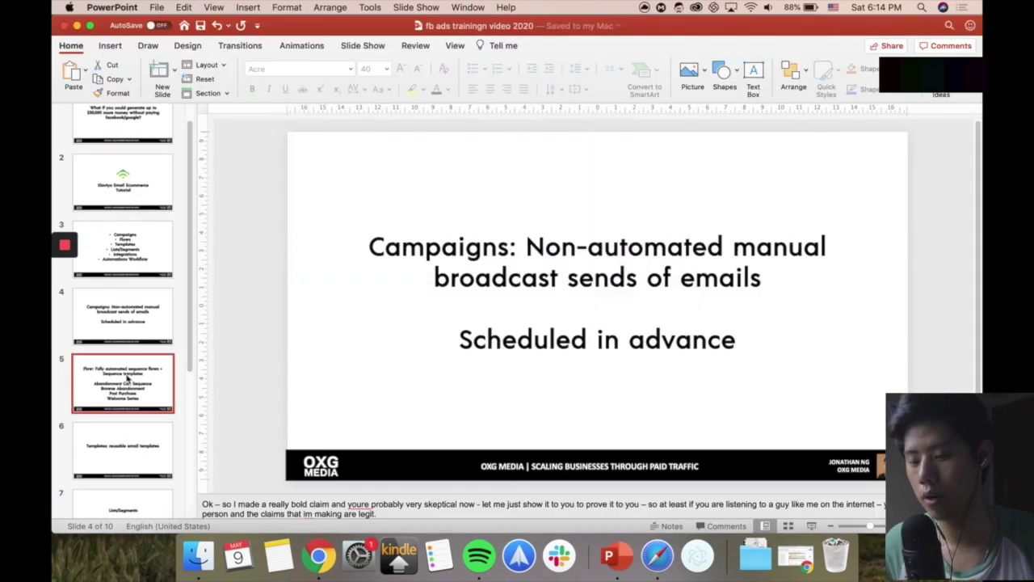
scroll(173, 204, down, 1)
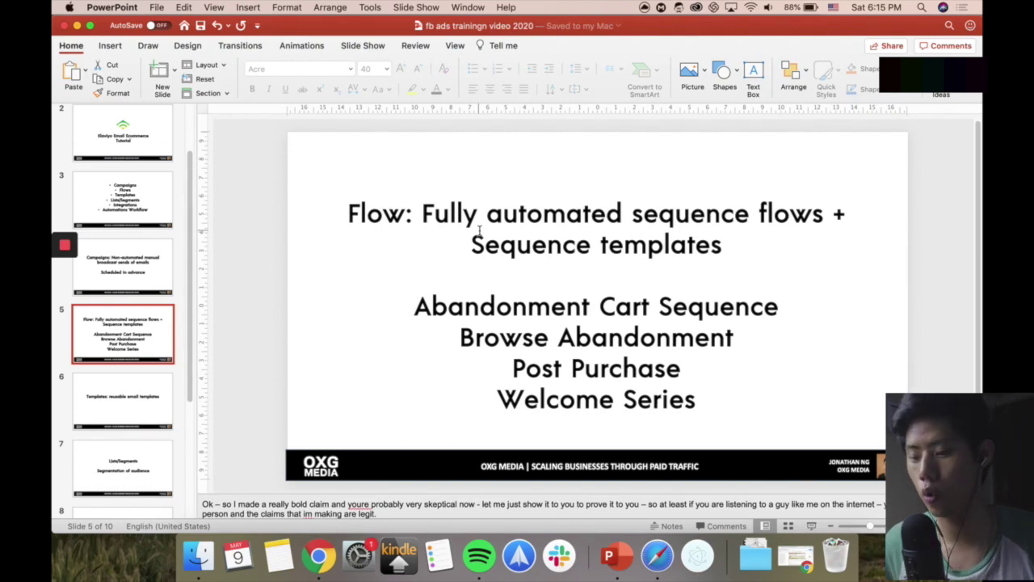
click(319, 556)
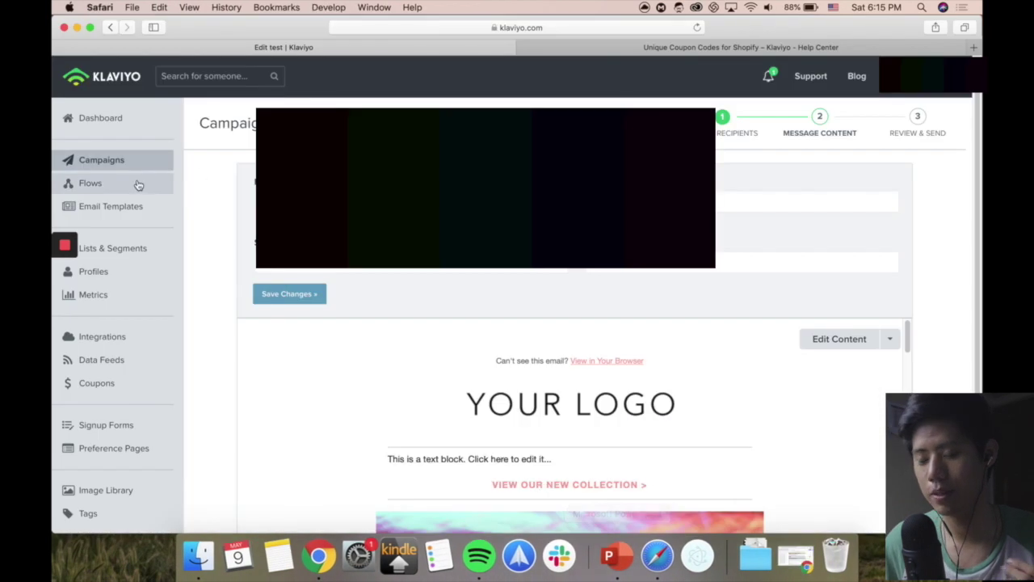
- Browse the Create Flow template library, including Abandoned Cart Reminder and Browse Abandonment
click(144, 186)
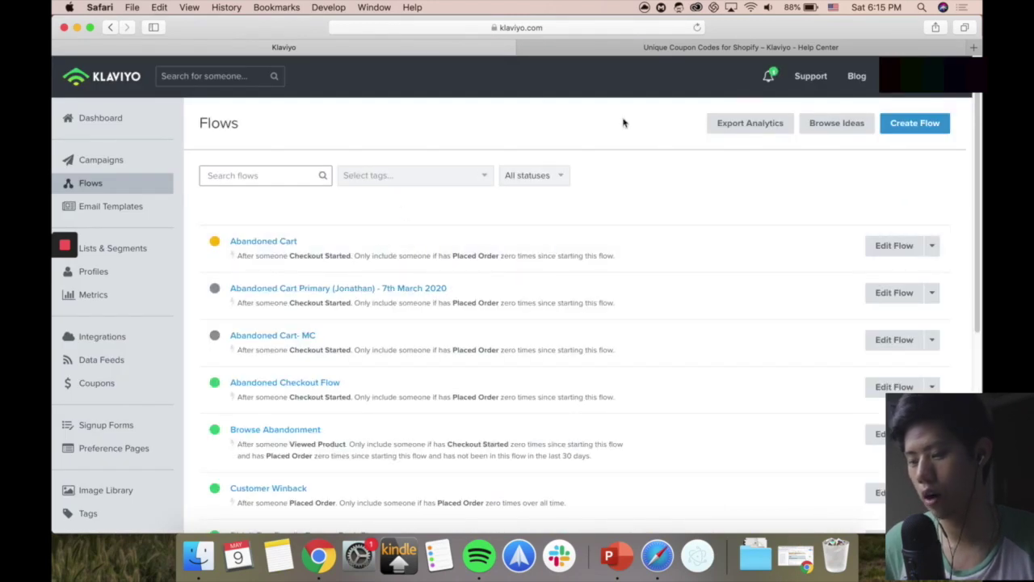
click(934, 132)
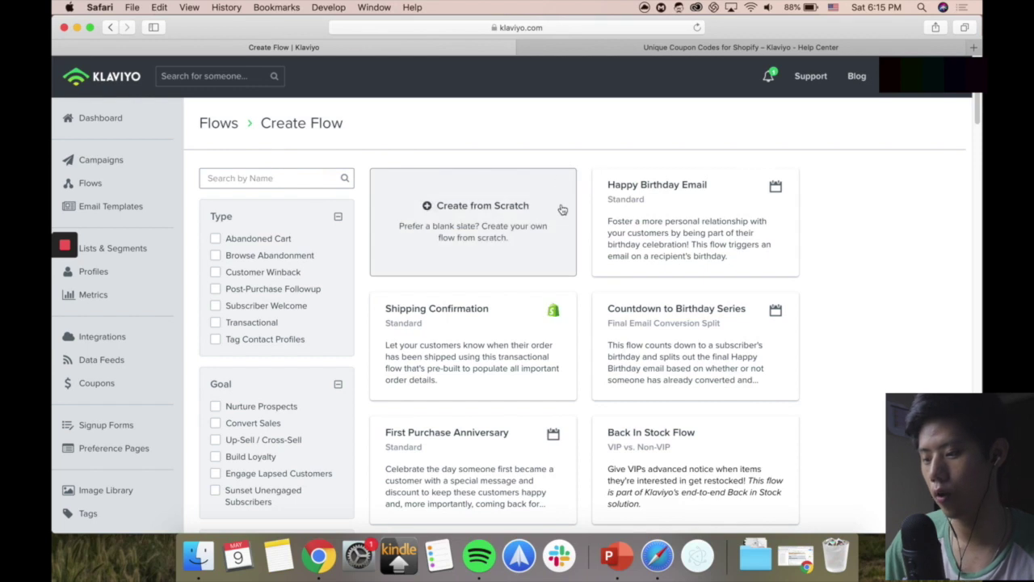
scroll(709, 298, down, 5)
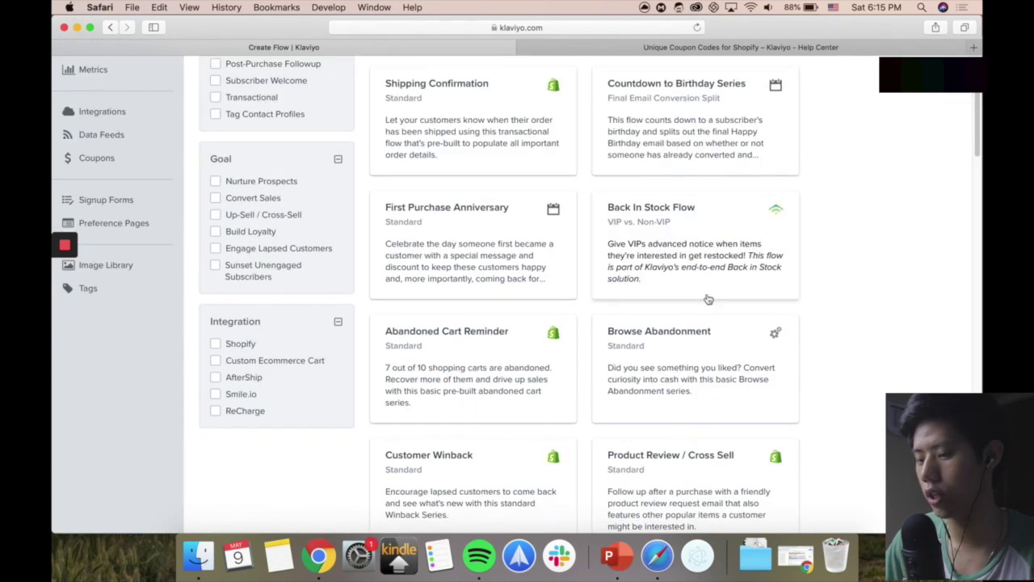
scroll(856, 291, up, 5)
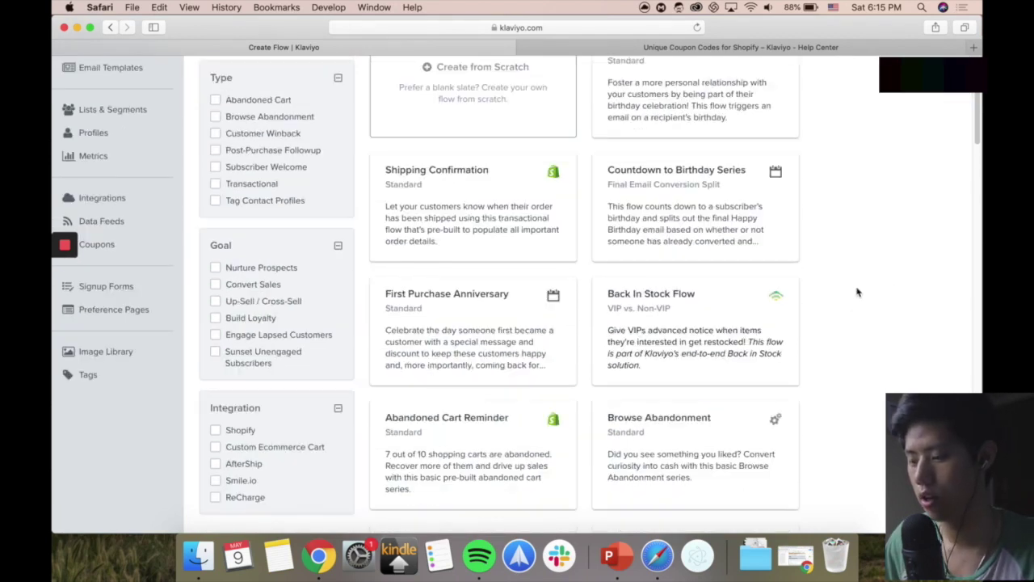
scroll(858, 292, down, 5)
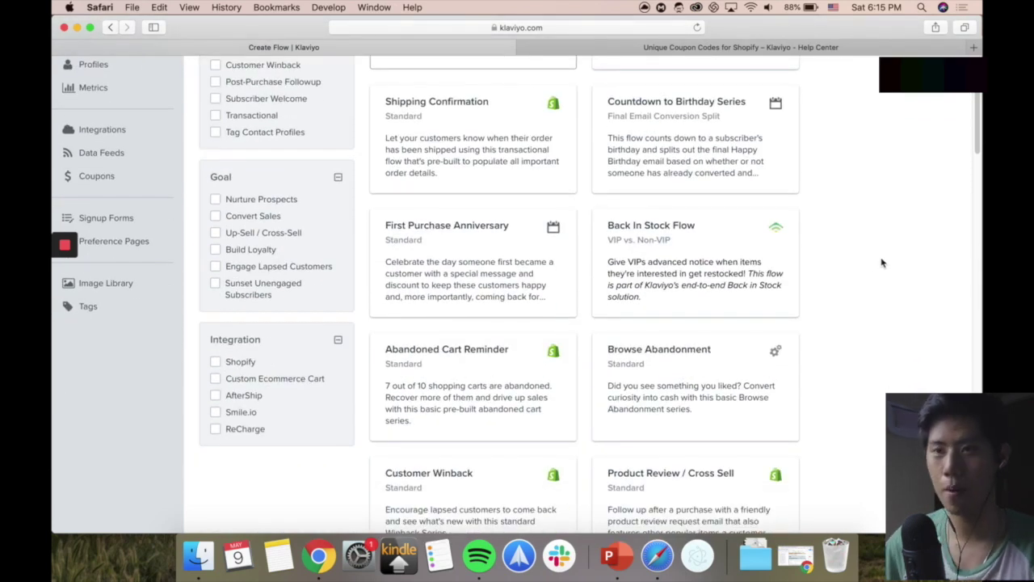
scroll(882, 262, up, 5)
scroll(880, 258, down, 6)
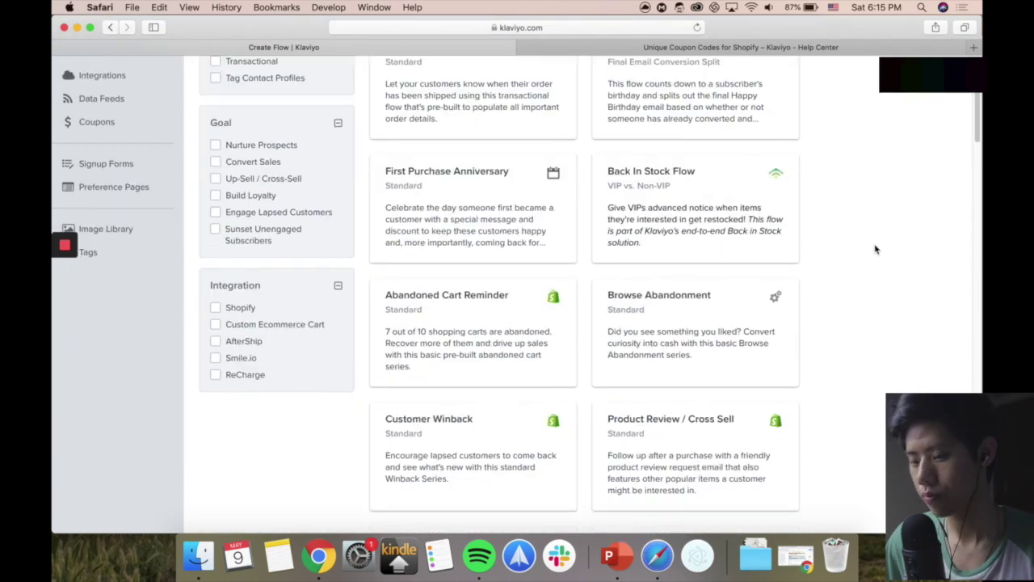
- Create a flow named 'Abandoned Cart Reminder -test' from the Abandoned Cart Reminder template
click(478, 314)
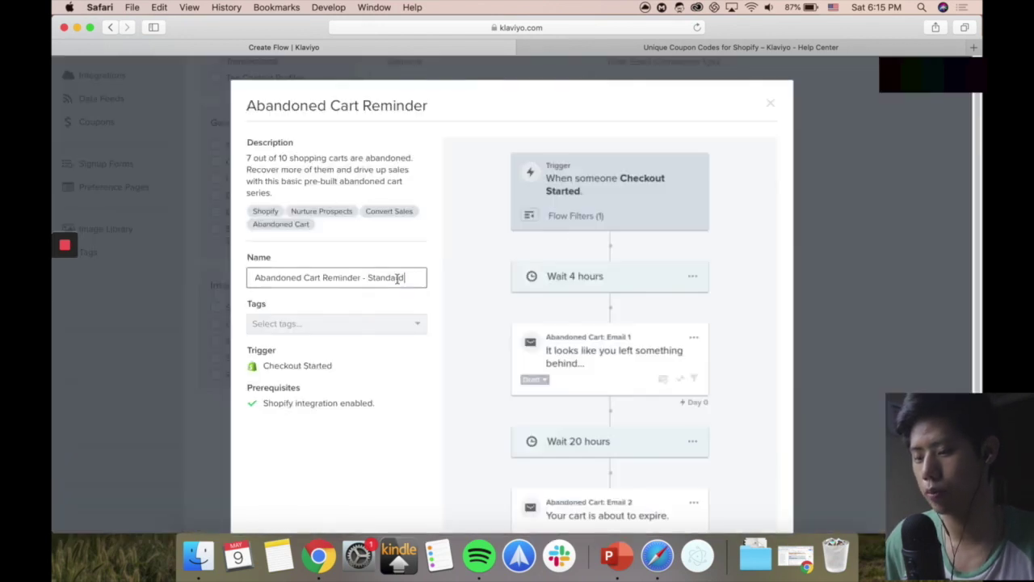
drag(400, 277, 367, 277)
text(test)
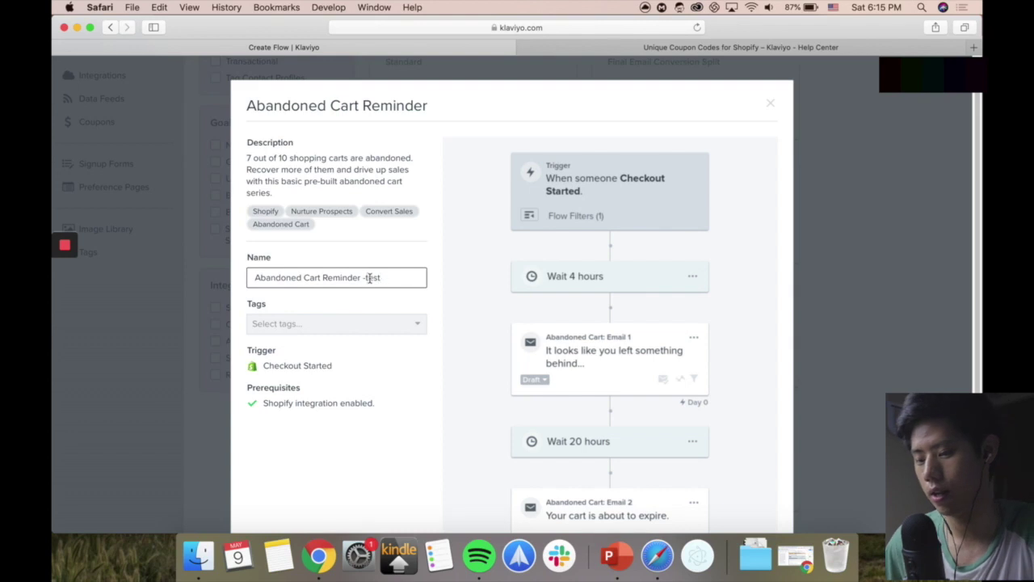
scroll(343, 361, down, 3)
scroll(383, 316, up, 3)
scroll(356, 283, down, 5)
key(Return)
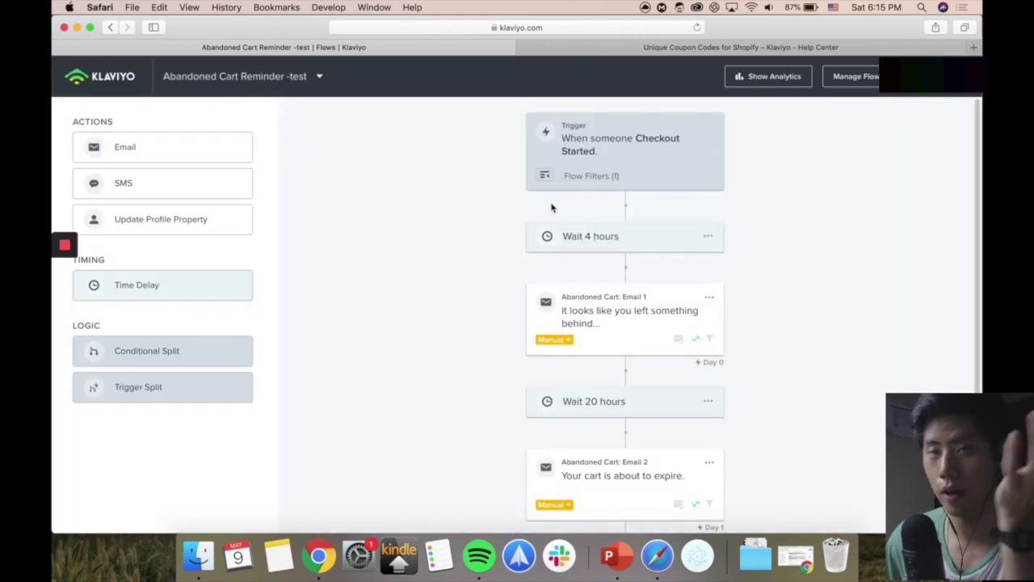
- Add a new email step, Email #3, directly after the Checkout Started trigger
scroll(587, 245, down, 2)
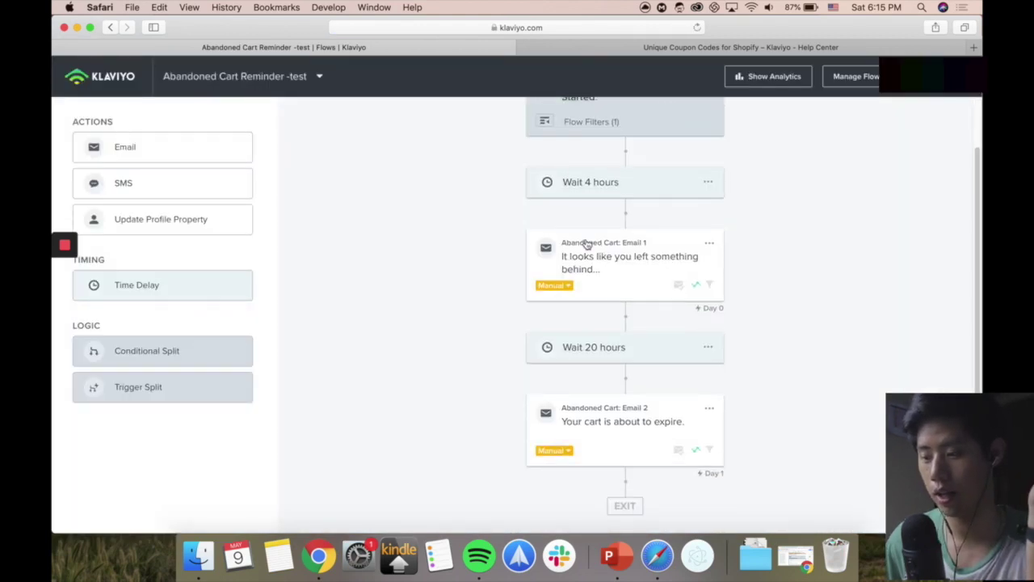
scroll(577, 311, up, 1)
scroll(577, 311, up, 1)
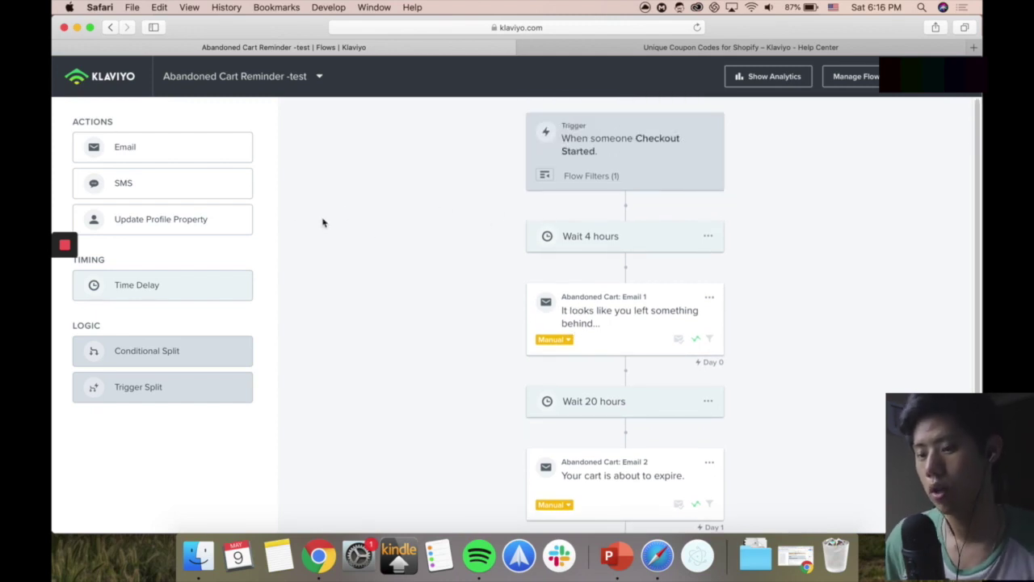
scroll(656, 199, down, 2)
scroll(656, 229, up, 2)
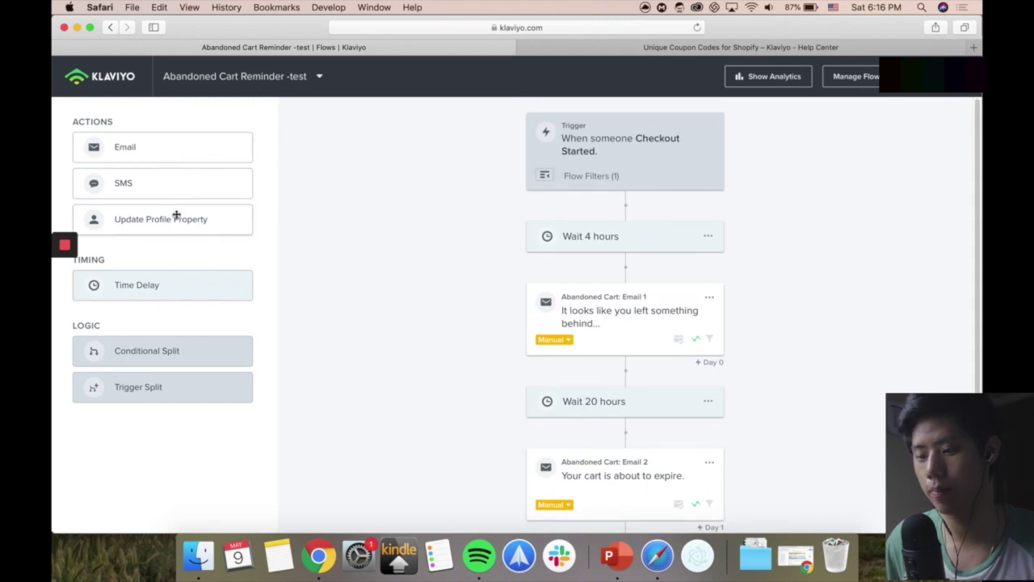
drag(162, 148, 612, 211)
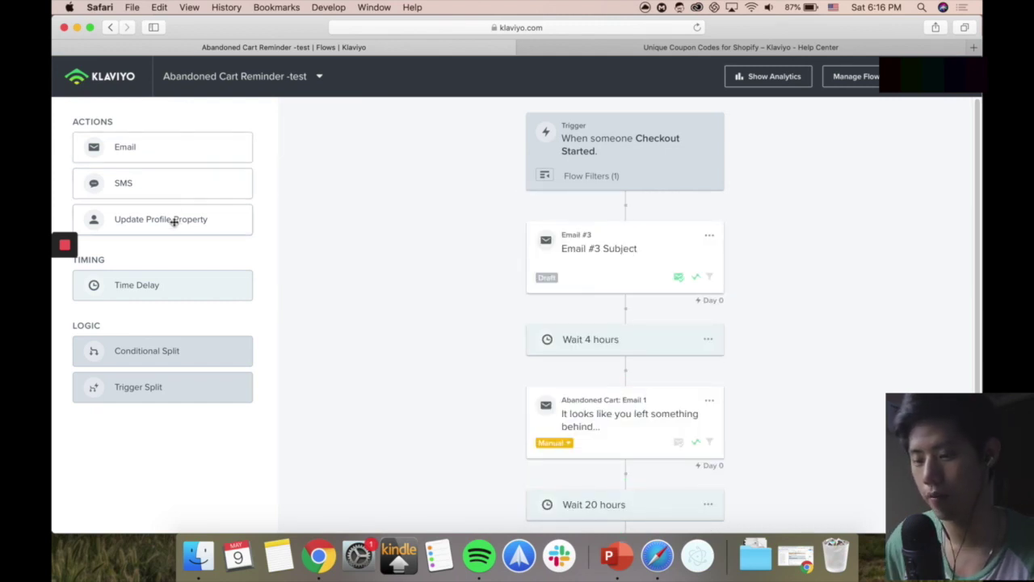
- Add a time delay below Email #3, then delete it again
scroll(614, 288, down, 3)
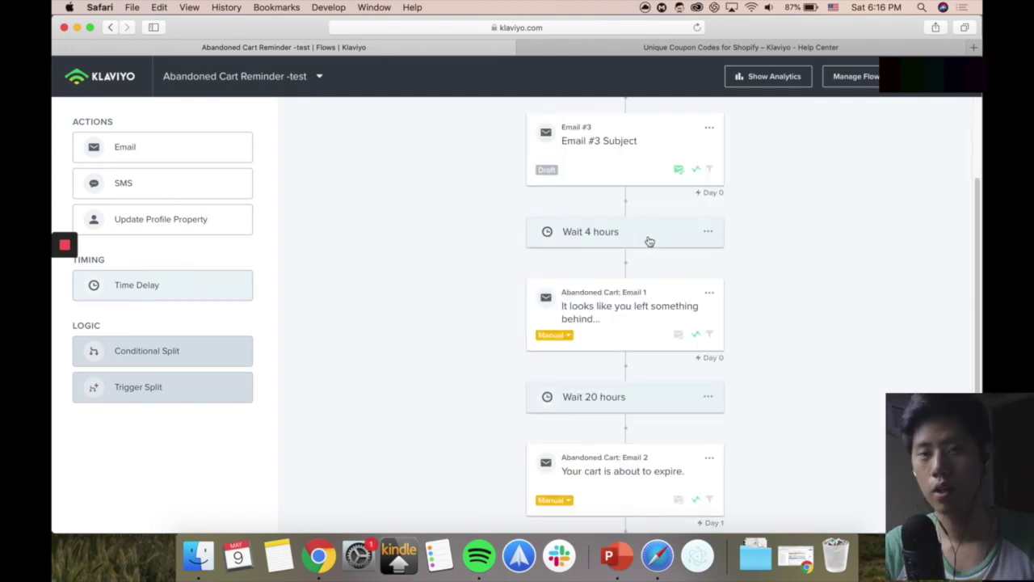
drag(169, 282, 616, 235)
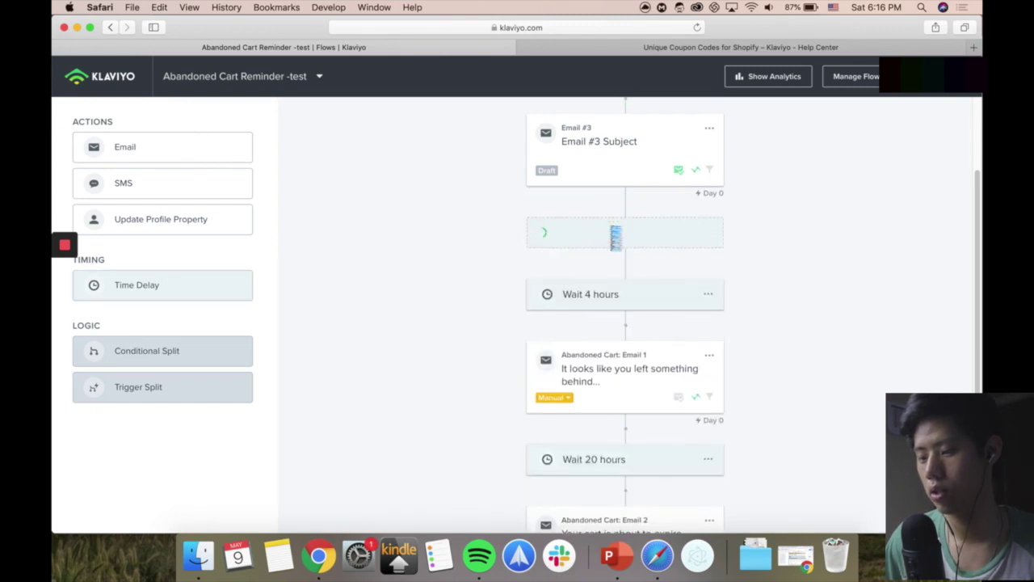
click(734, 300)
click(708, 231)
click(715, 262)
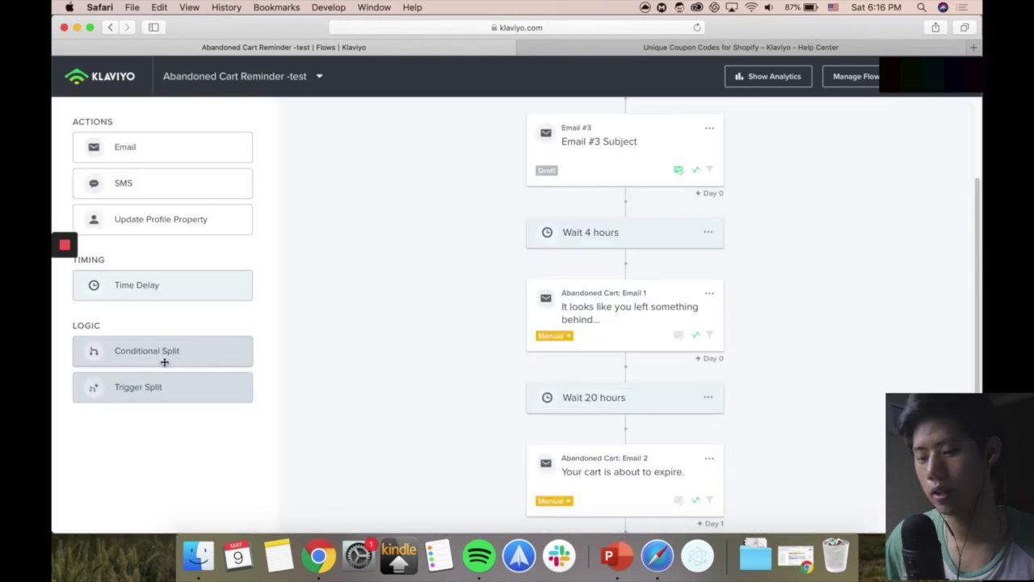
scroll(266, 342, down, 1)
scroll(475, 329, up, 3)
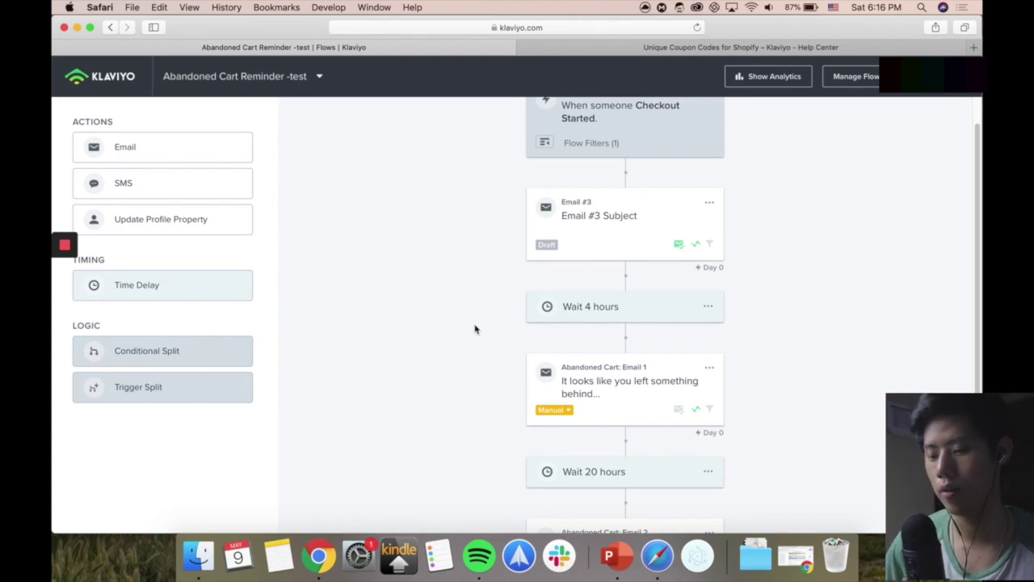
- Add a Conditional Split after Email #3 on membership of the Newsletter list, and save it
drag(152, 350, 661, 319)
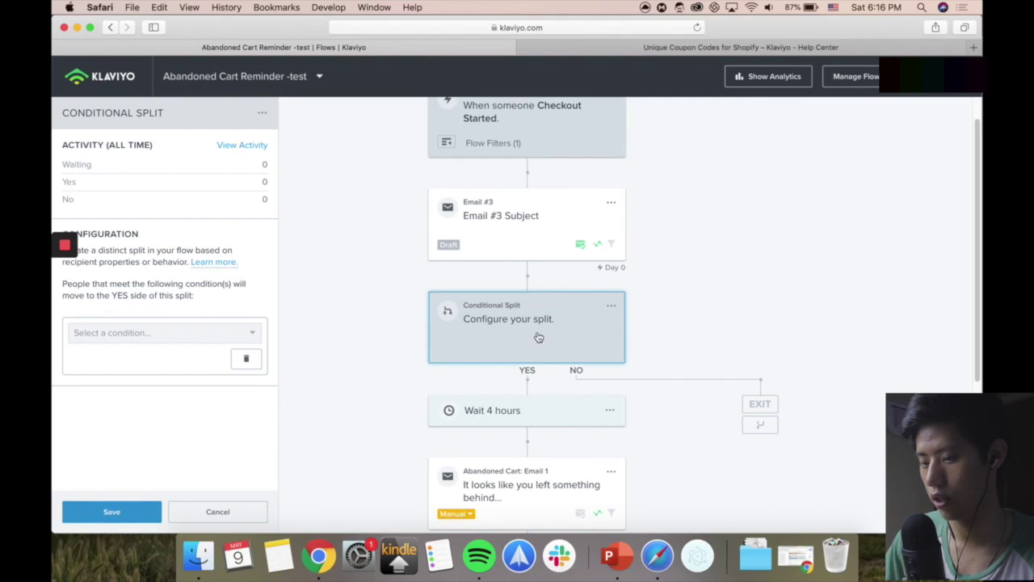
click(220, 333)
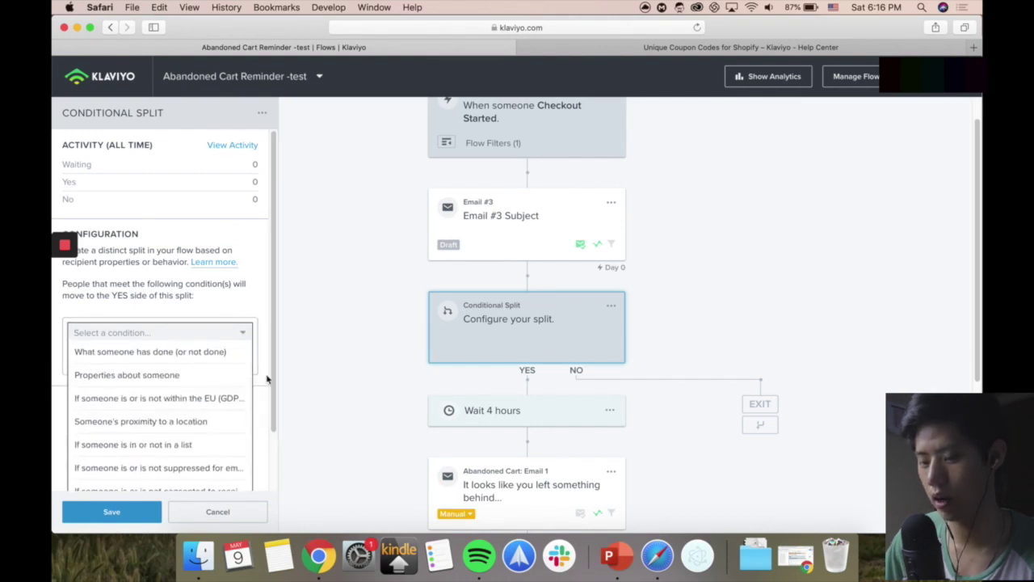
scroll(178, 444, down, 1)
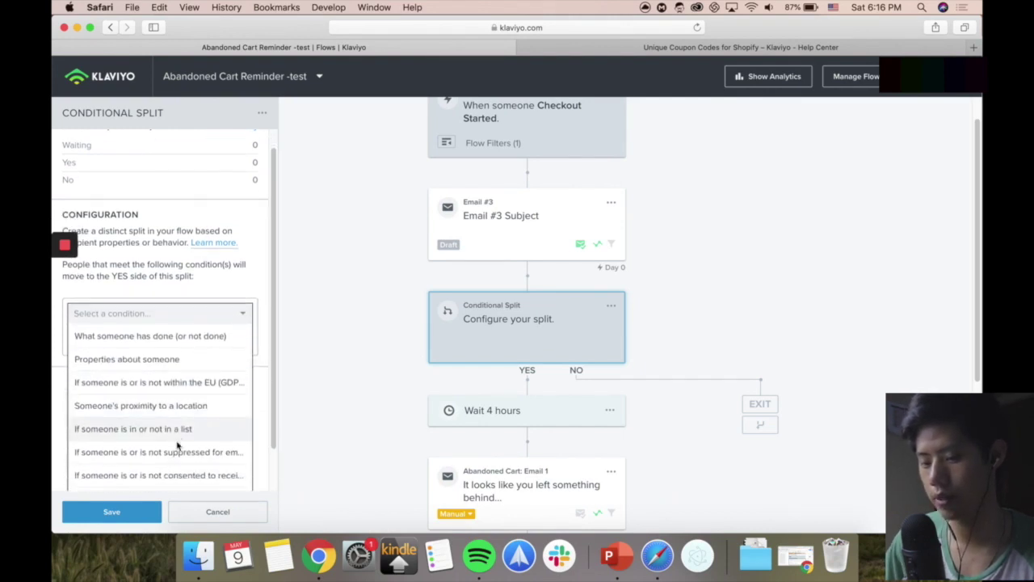
click(184, 429)
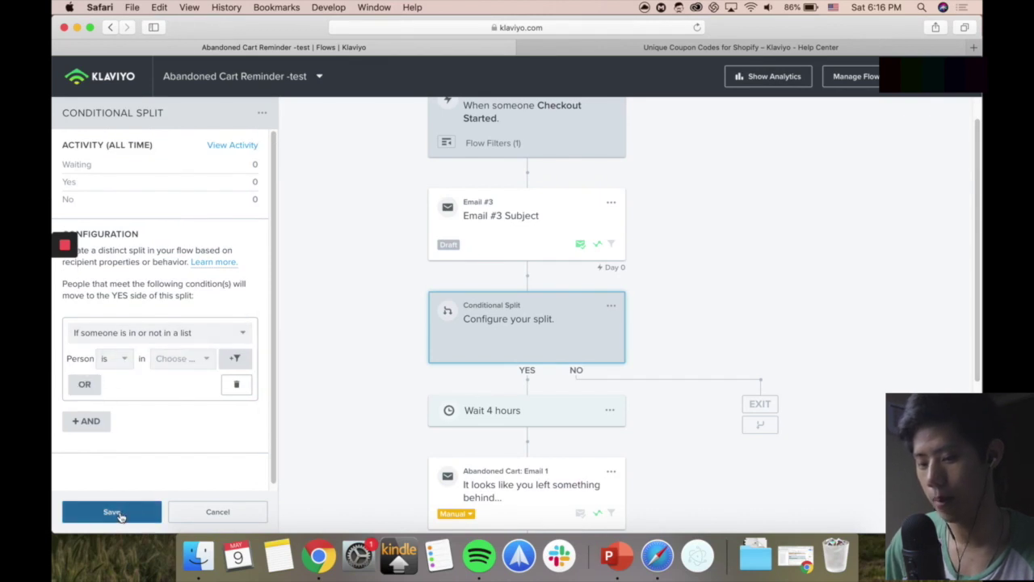
click(182, 360)
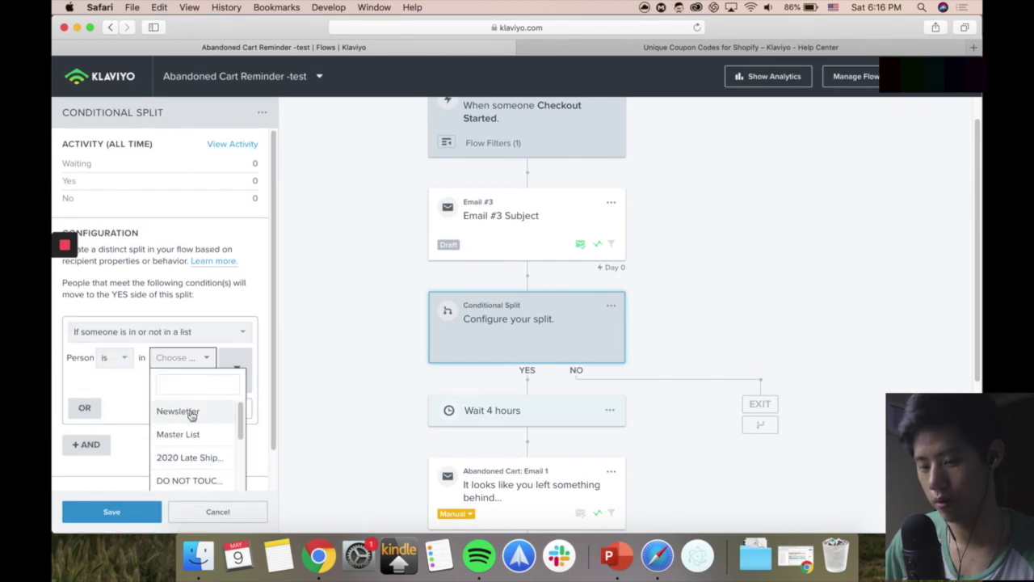
click(179, 412)
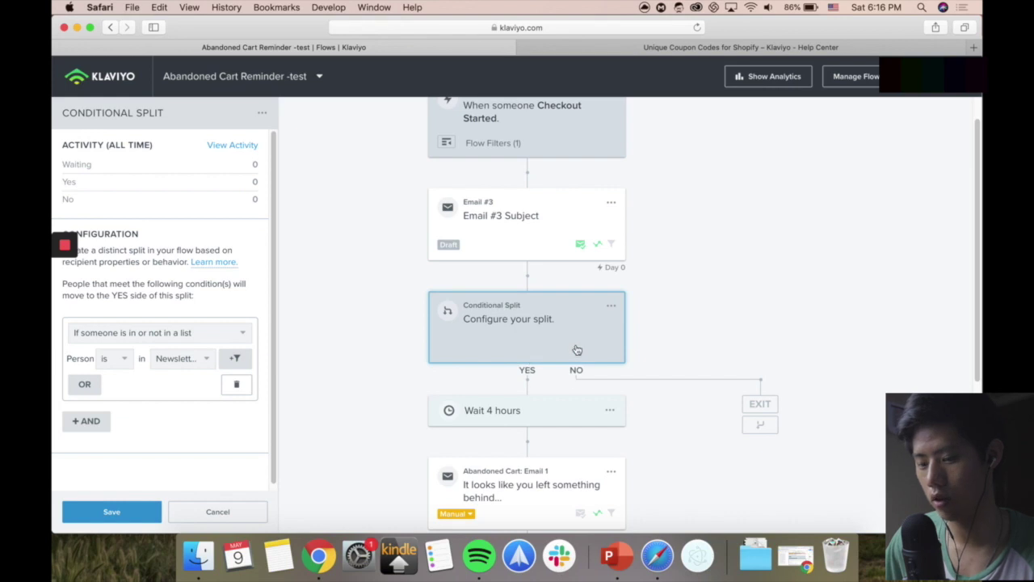
click(134, 512)
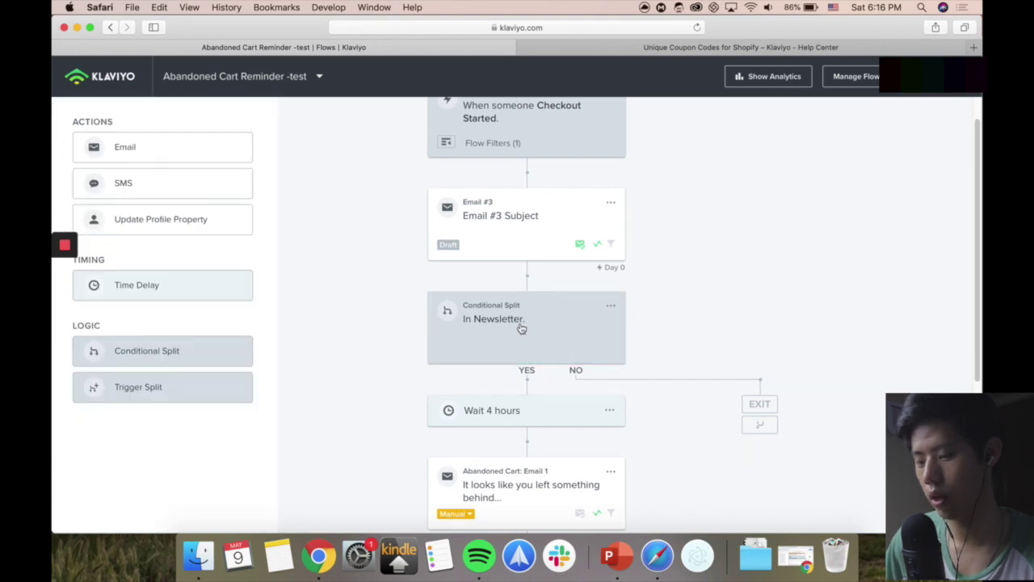
scroll(529, 368, down, 3)
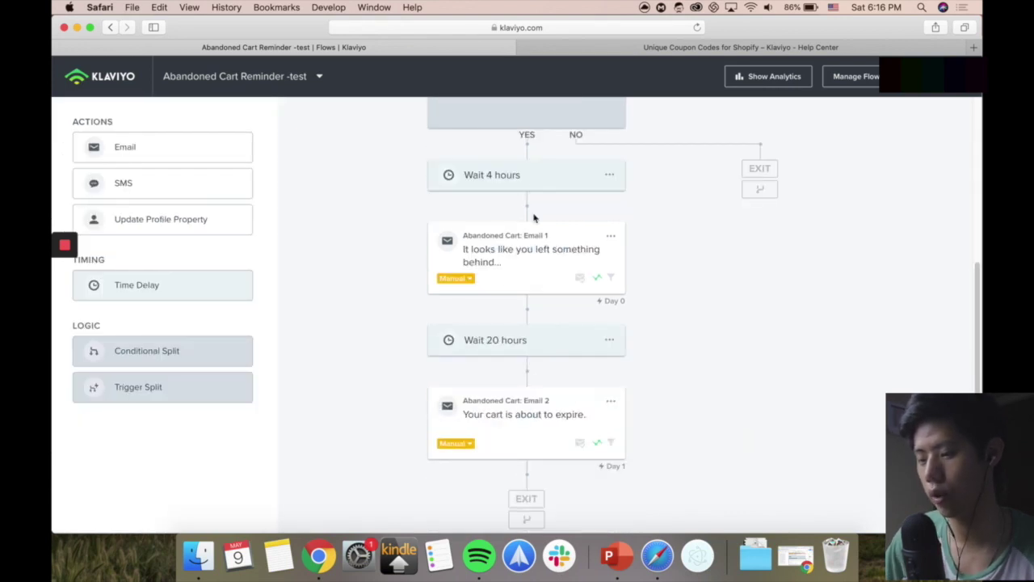
scroll(542, 251, up, 2)
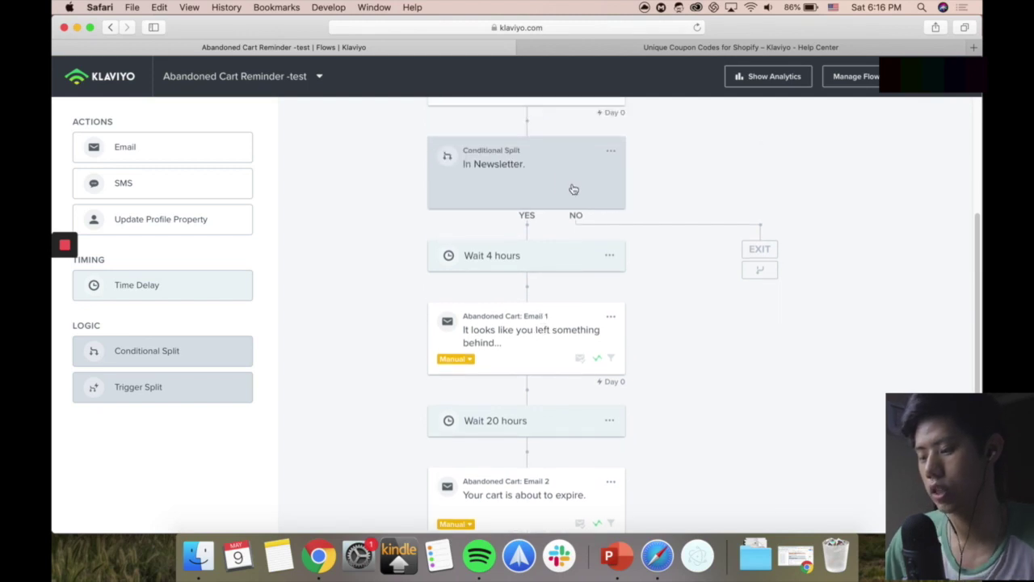
scroll(574, 195, up, 3)
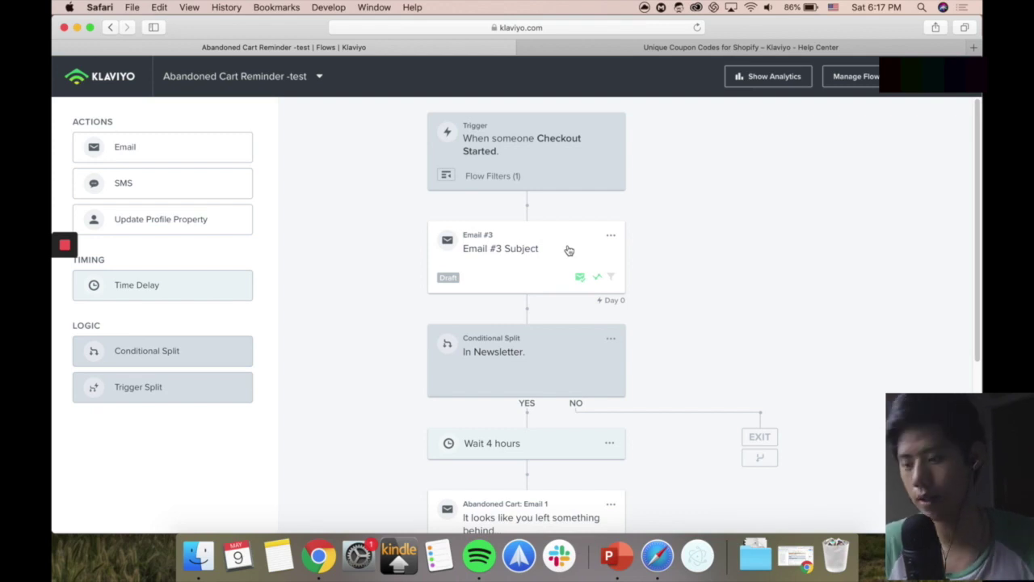
scroll(766, 392, down, 5)
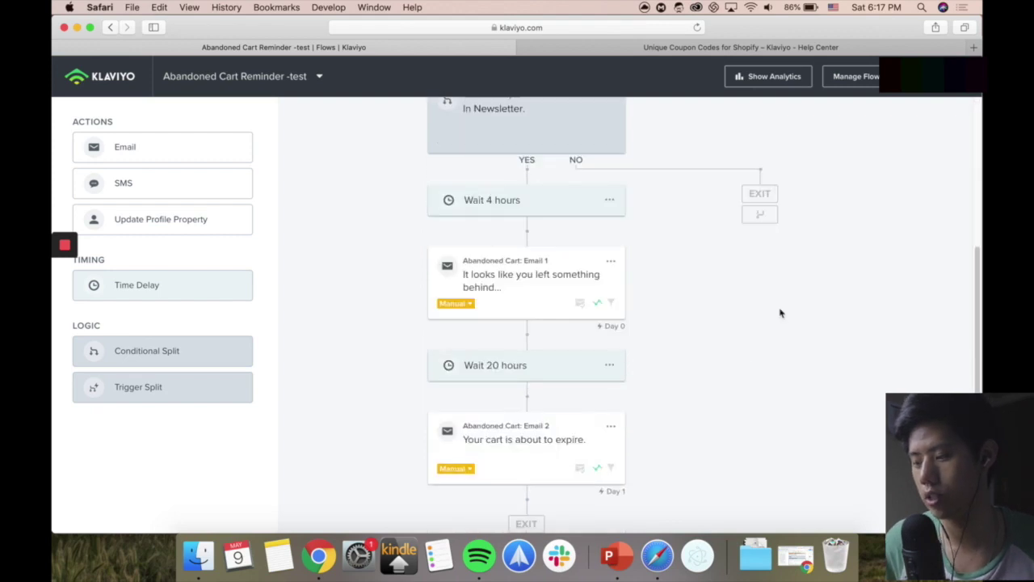
scroll(588, 286, up, 4)
scroll(619, 267, down, 5)
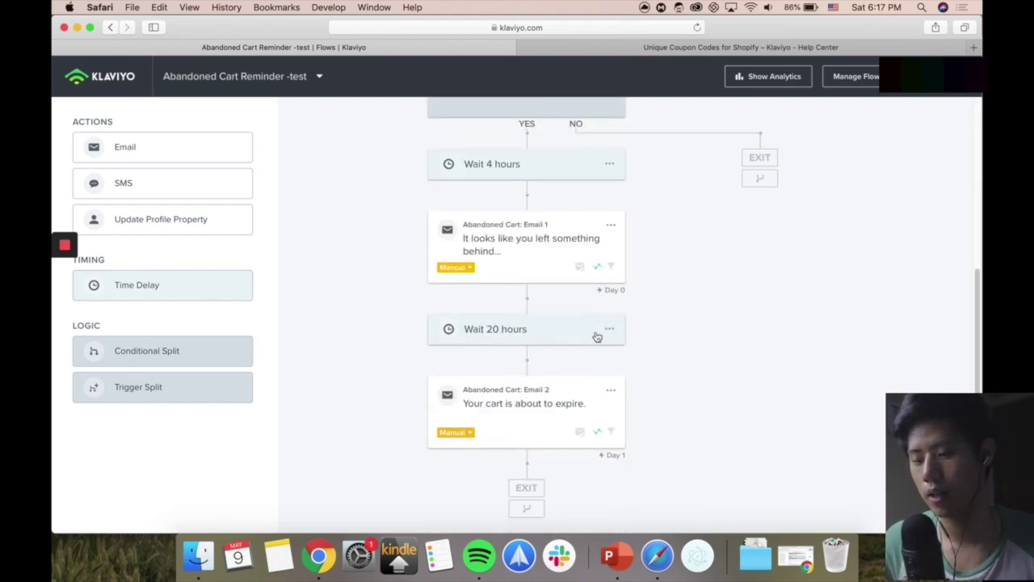
drag(173, 386, 529, 202)
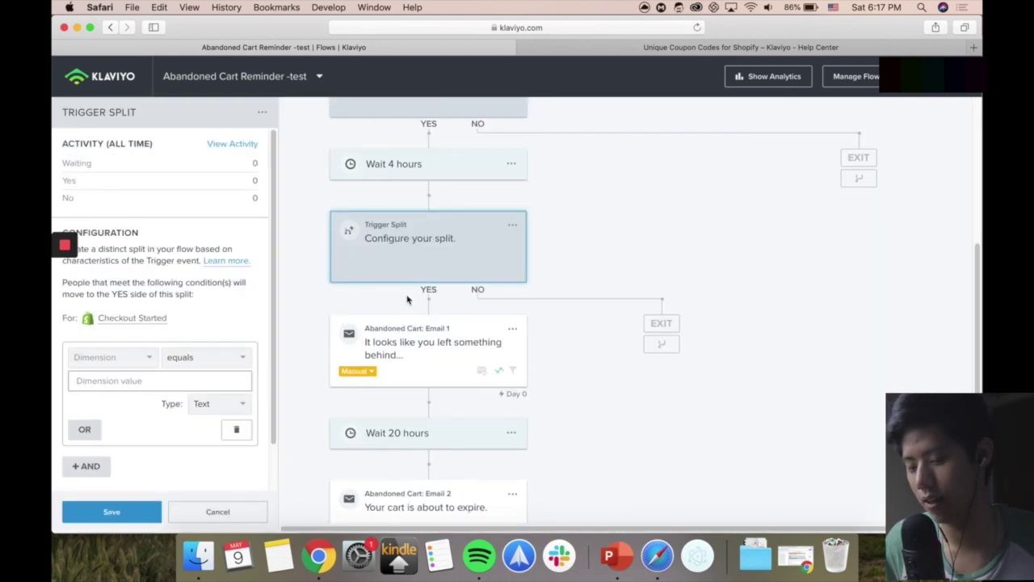
scroll(194, 350, down, 2)
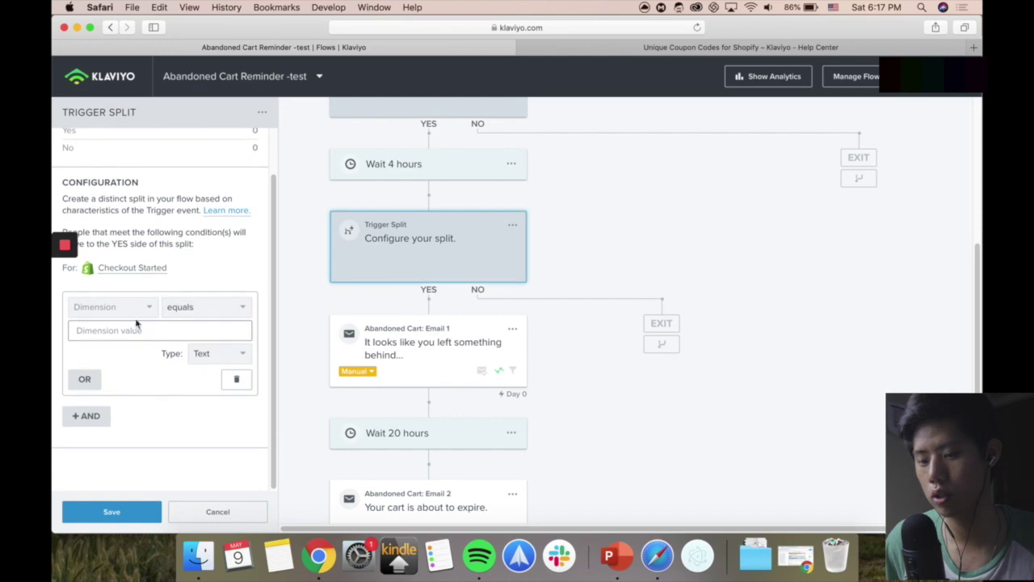
click(134, 319)
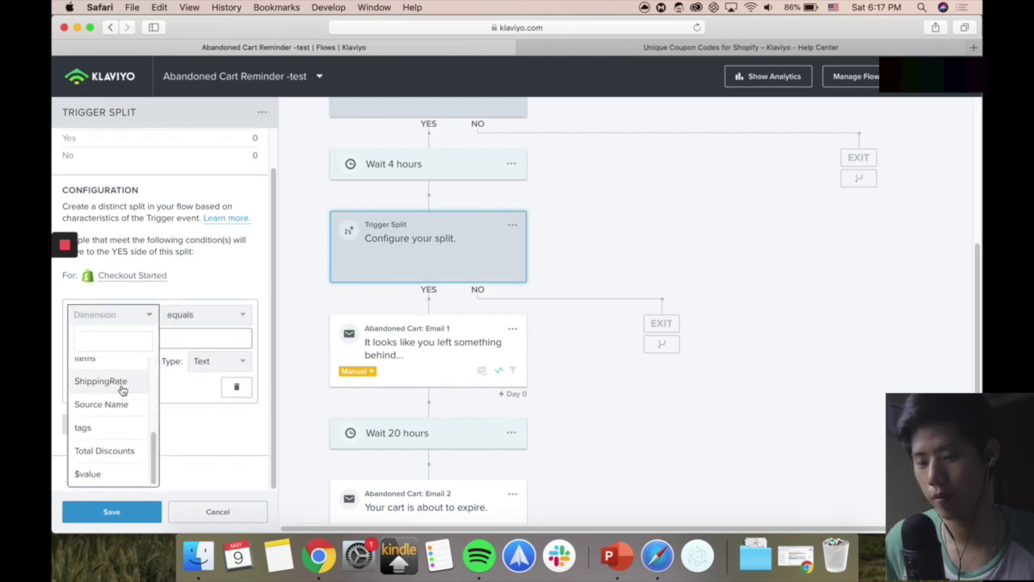
click(122, 391)
click(141, 351)
scroll(133, 412, up, 1)
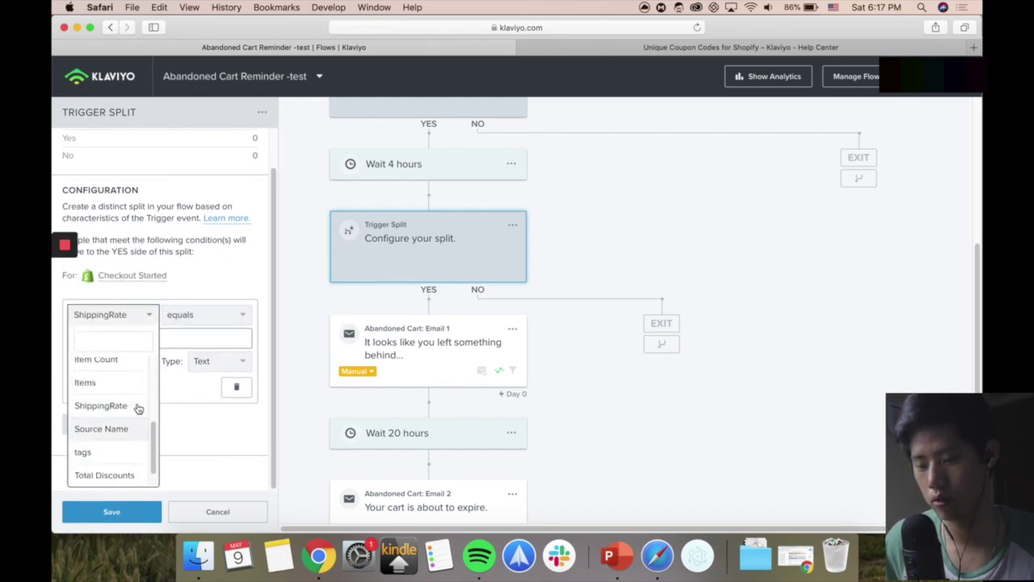
scroll(138, 408, up, 5)
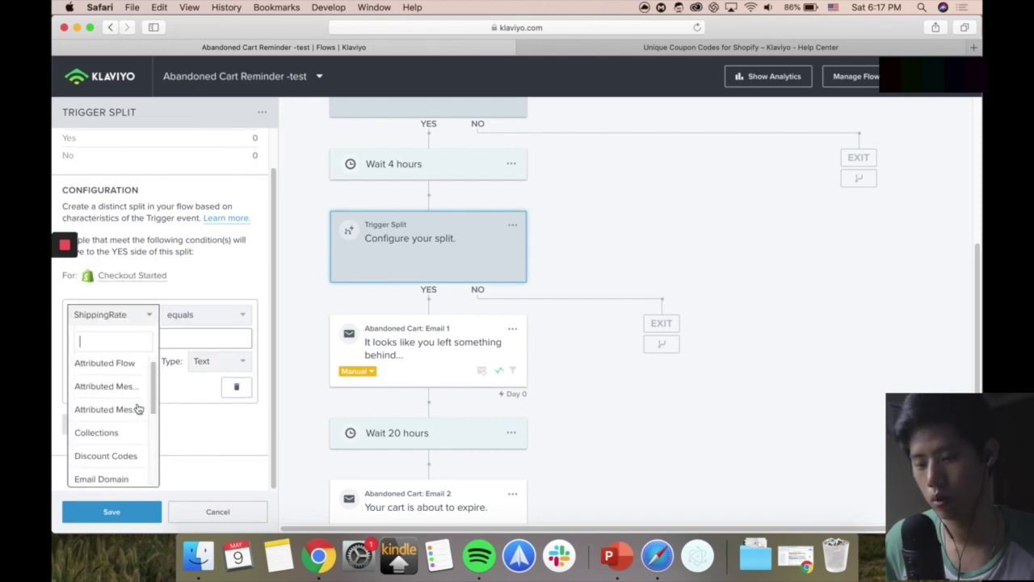
click(121, 457)
click(145, 373)
click(194, 372)
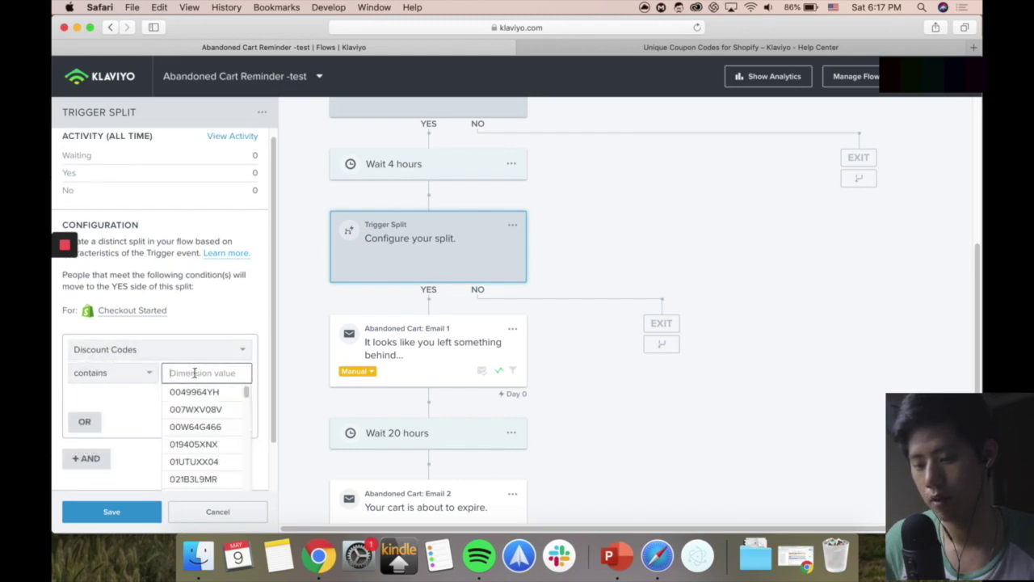
click(216, 324)
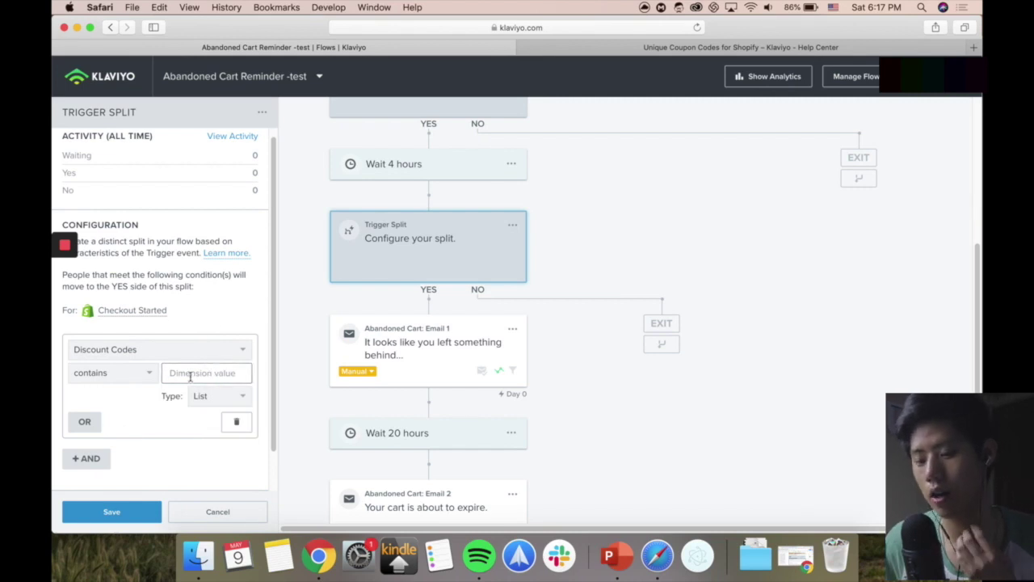
click(153, 512)
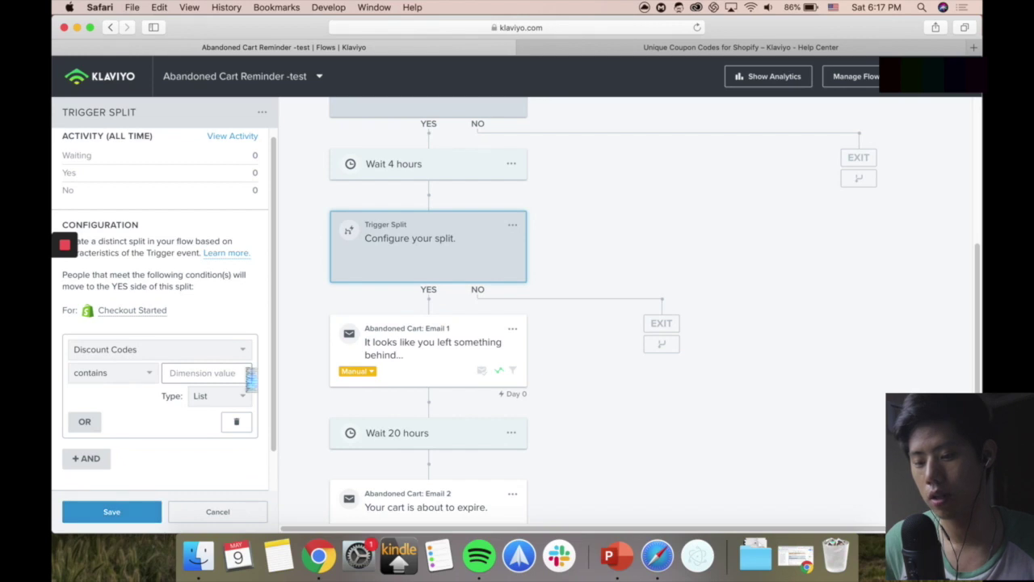
scroll(452, 307, up, 1)
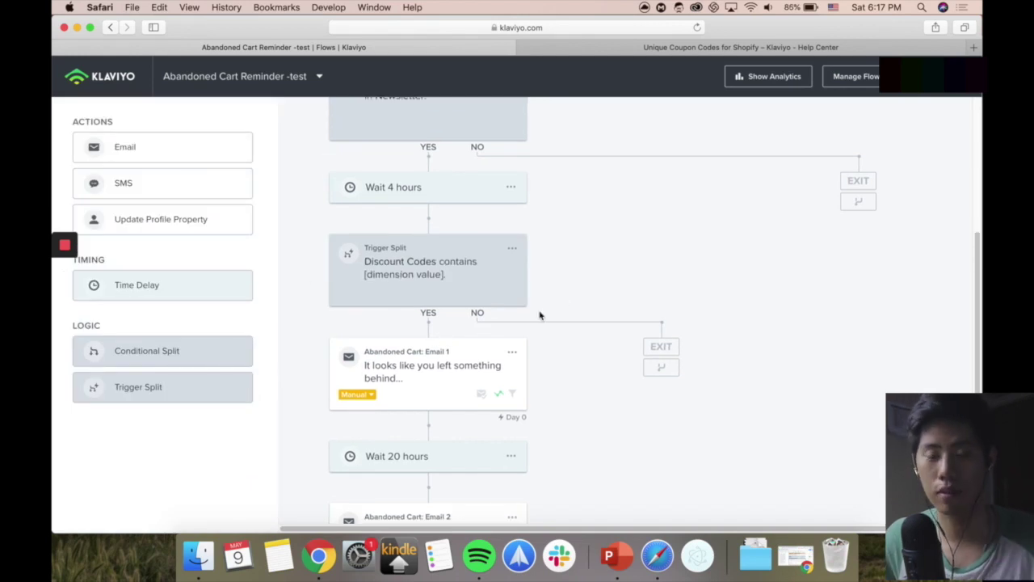
scroll(468, 272, up, 10)
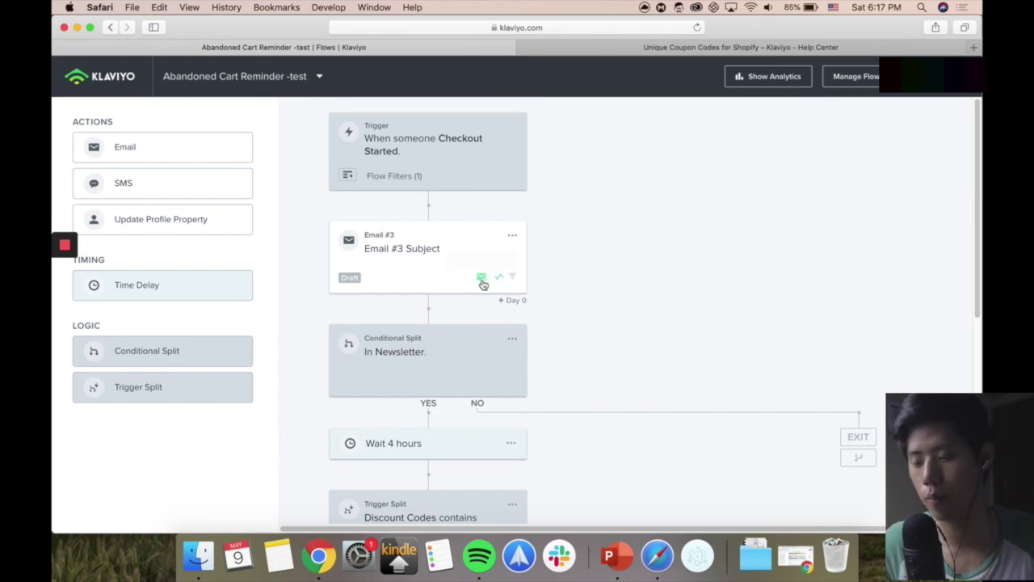
scroll(561, 322, down, 15)
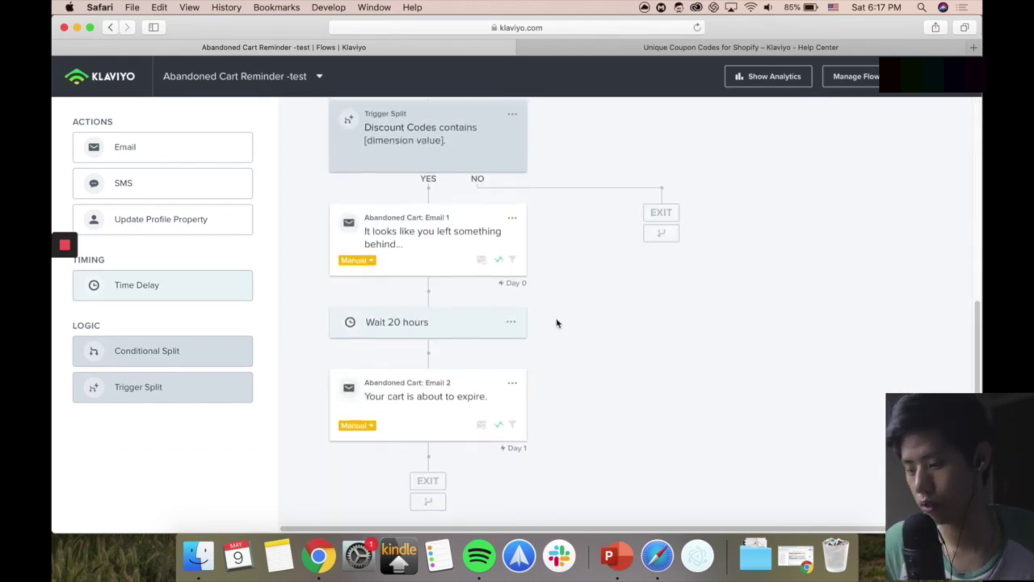
scroll(556, 321, up, 15)
scroll(538, 286, down, 13)
scroll(404, 266, up, 10)
scroll(364, 307, down, 10)
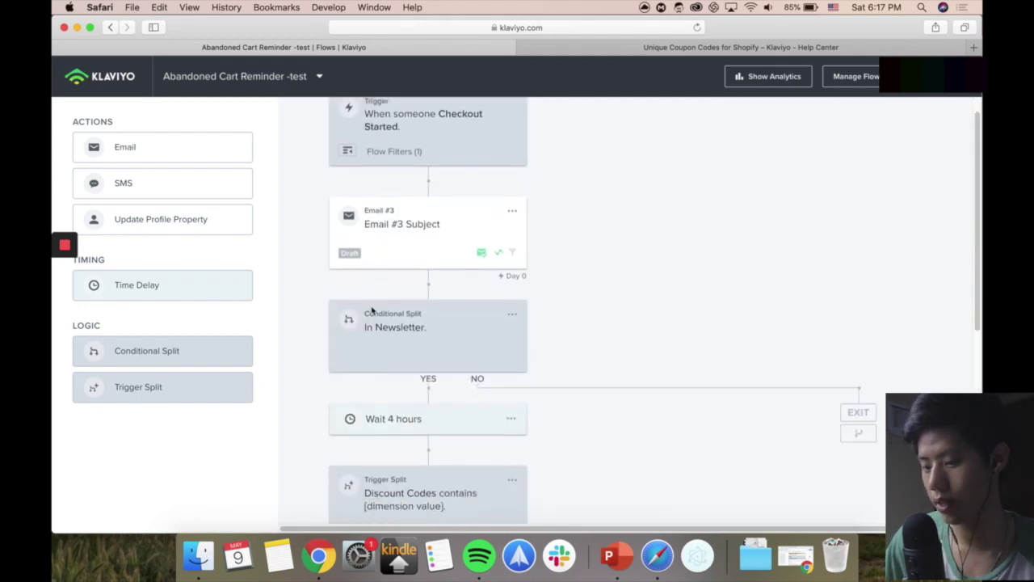
- Switch Email 1's status to Live, then back to Draft
click(372, 277)
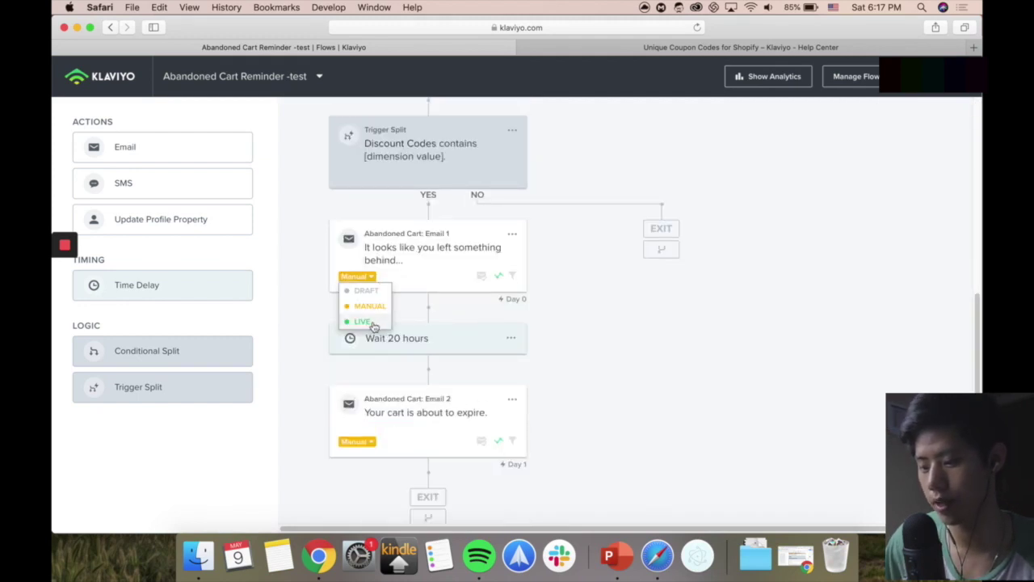
click(363, 321)
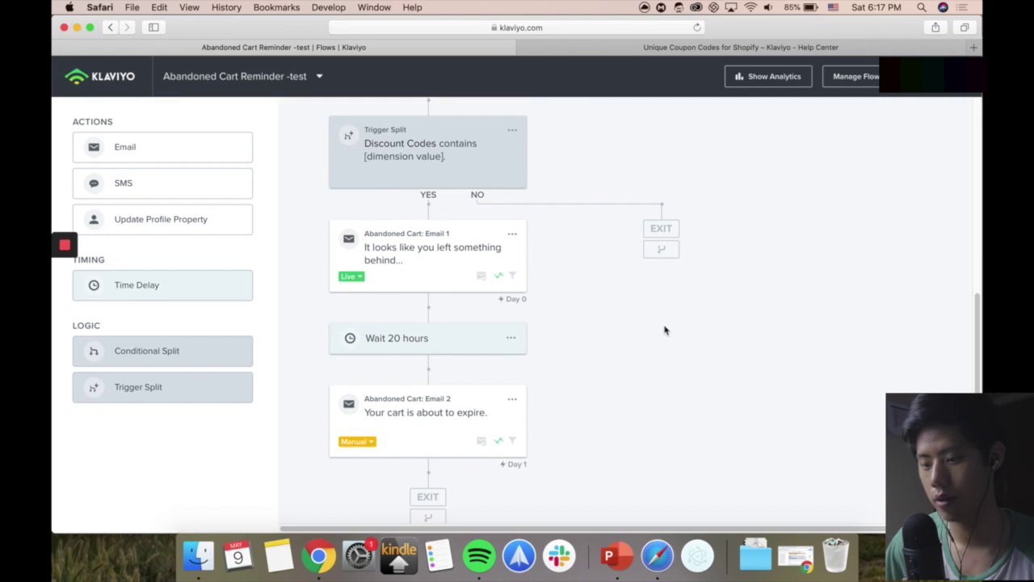
click(341, 276)
click(357, 291)
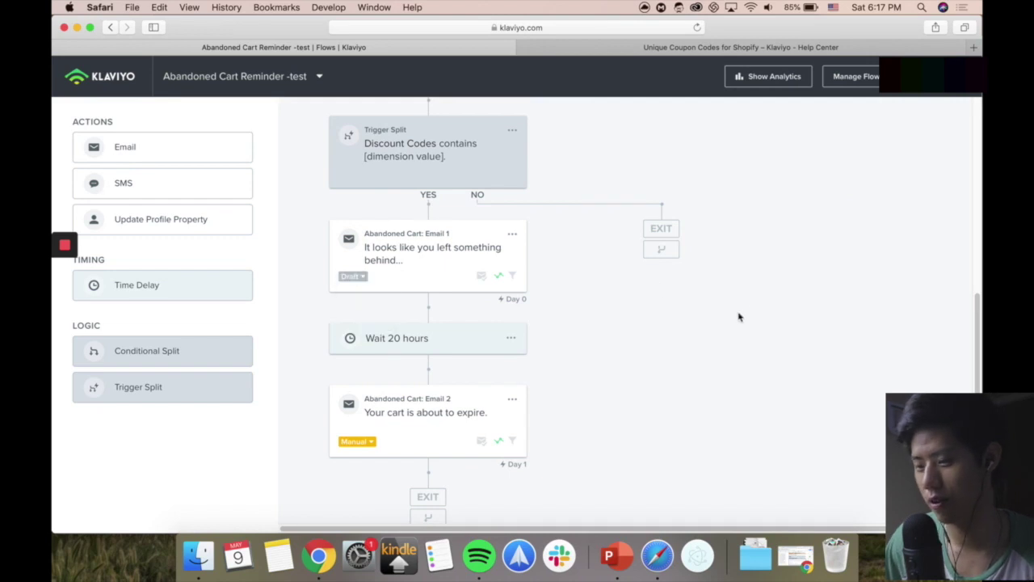
scroll(547, 317, up, 1)
scroll(547, 318, up, 8)
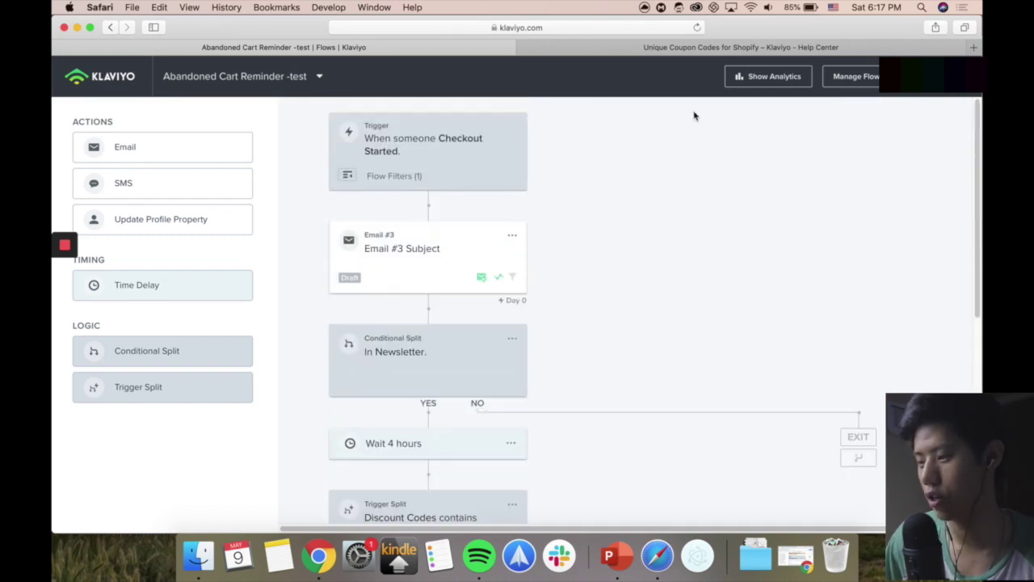
- Show step analytics, browse the list of other flows, then hide the analytics
click(771, 78)
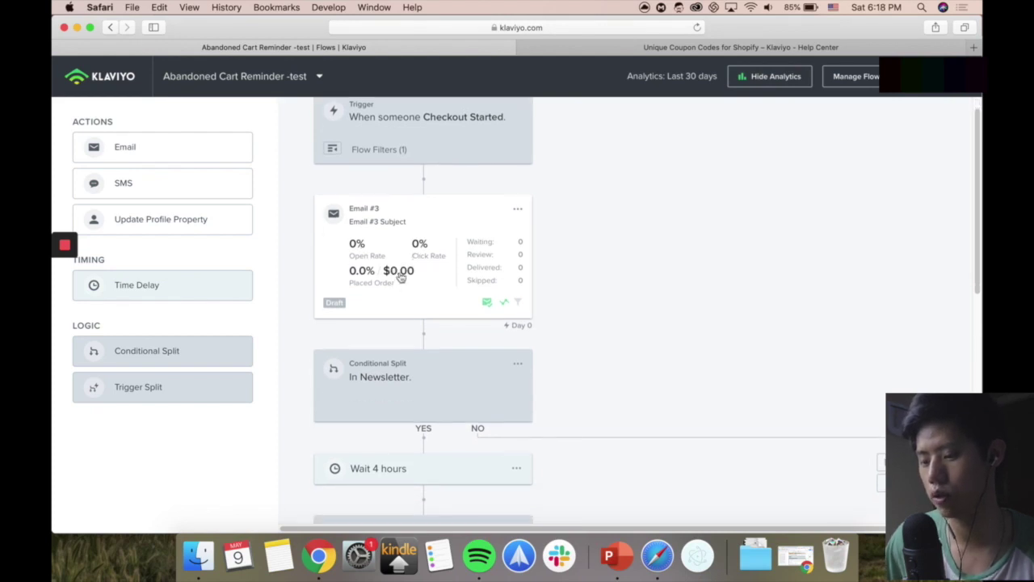
scroll(610, 287, down, 5)
scroll(611, 287, up, 5)
scroll(614, 268, down, 5)
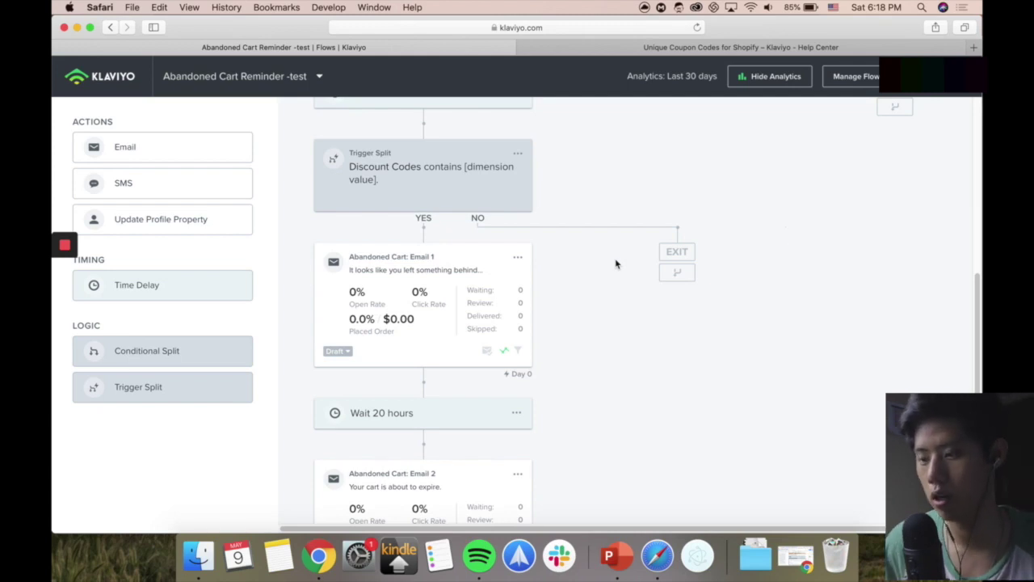
click(286, 81)
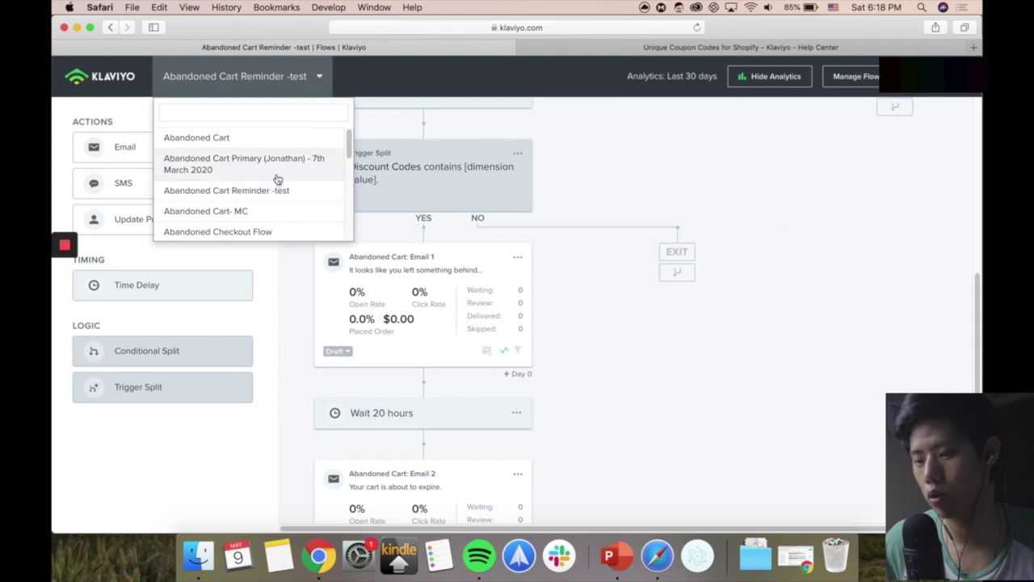
scroll(287, 194, down, 3)
scroll(289, 187, down, 4)
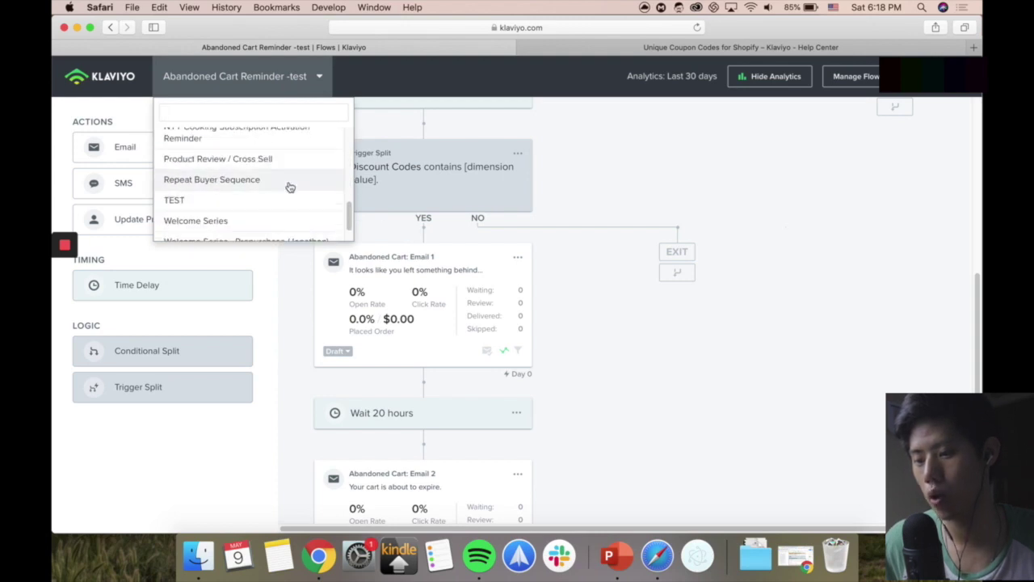
scroll(289, 188, up, 10)
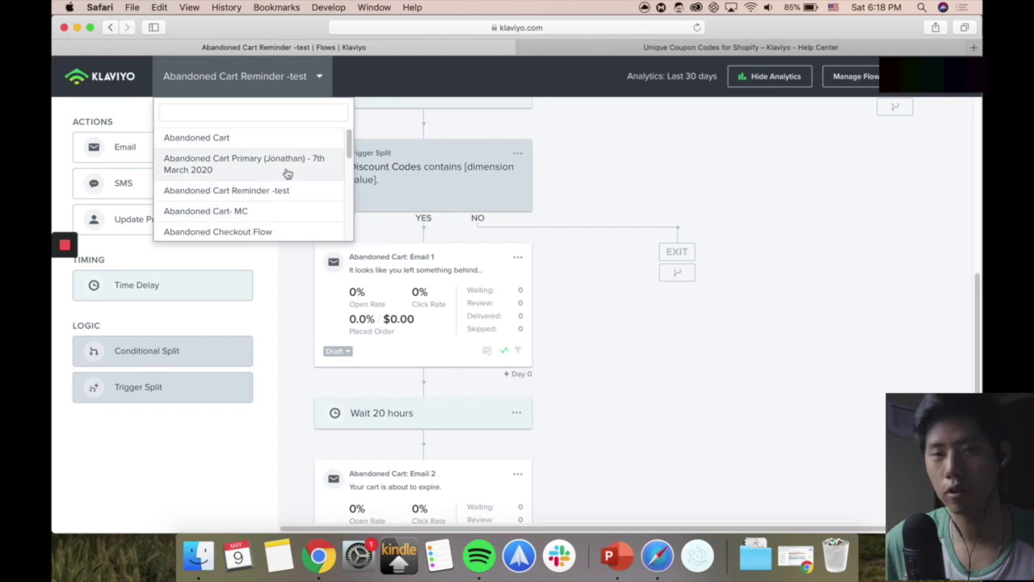
click(534, 85)
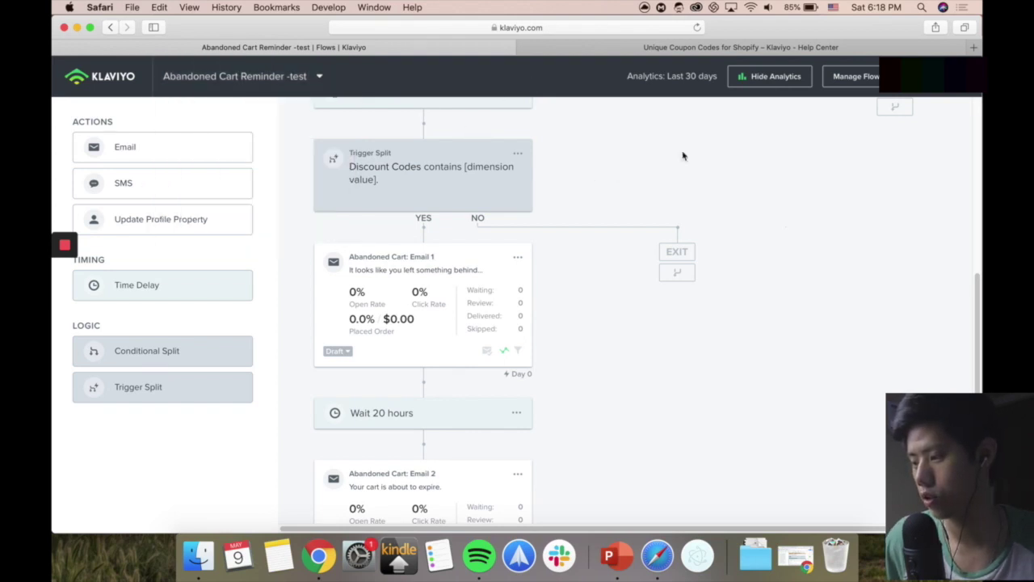
click(790, 87)
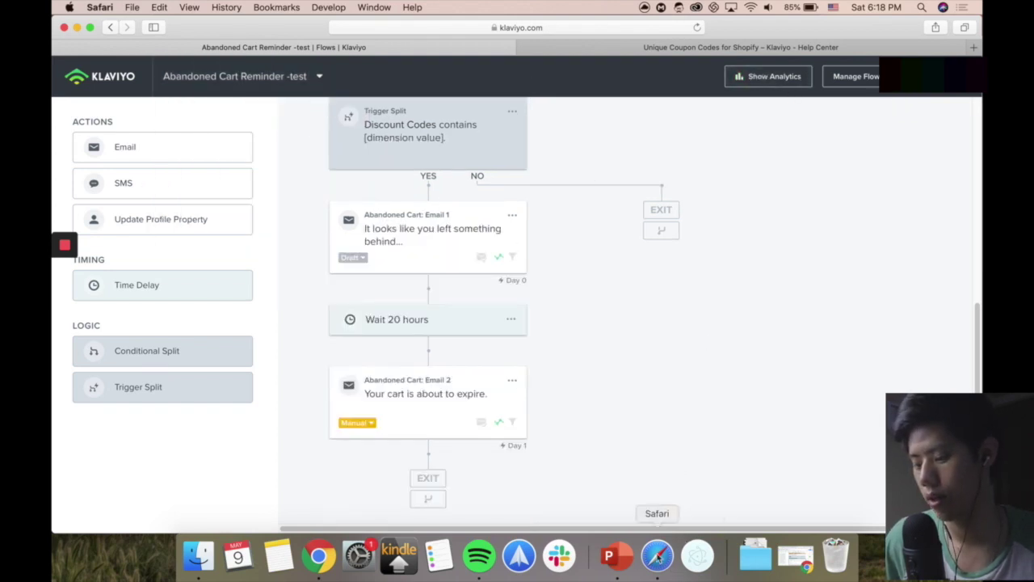
- In PowerPoint, go to slide 6 about templates and minimise the Google Doc window
click(617, 556)
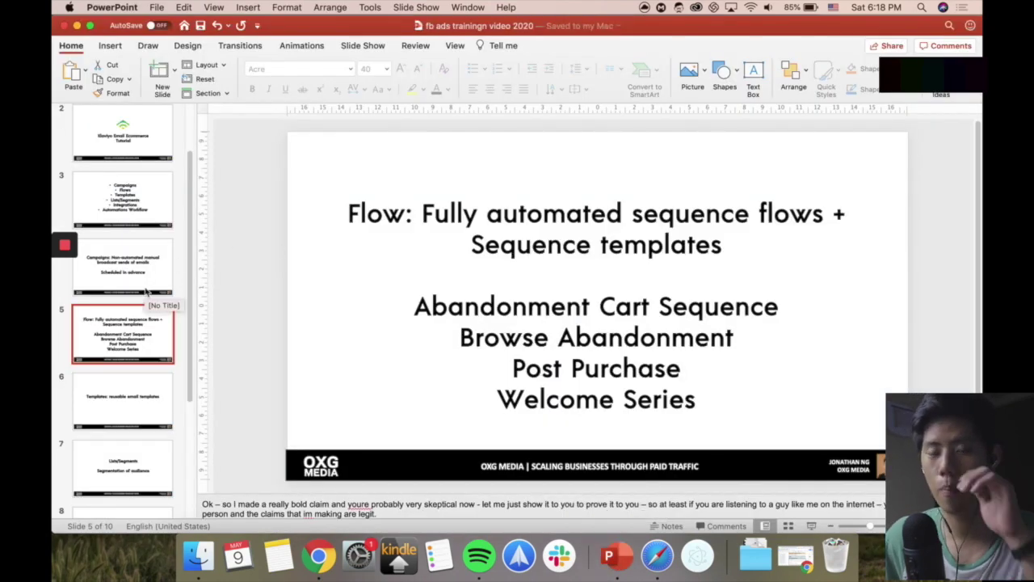
click(143, 394)
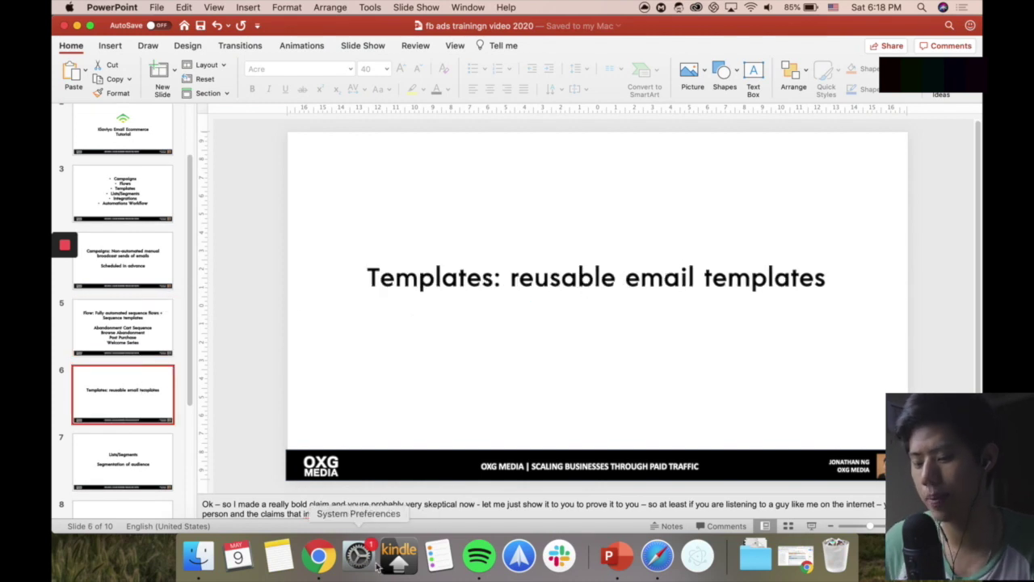
click(320, 556)
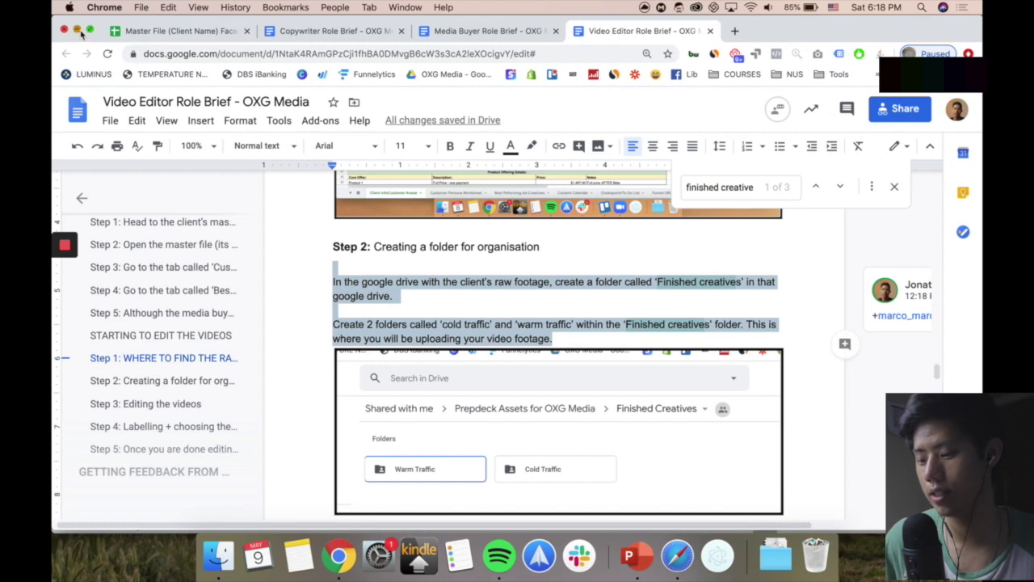
click(77, 31)
- Advance to slide 7, Lists/Segments, then return to the Klaviyo flow
scroll(153, 355, down, 3)
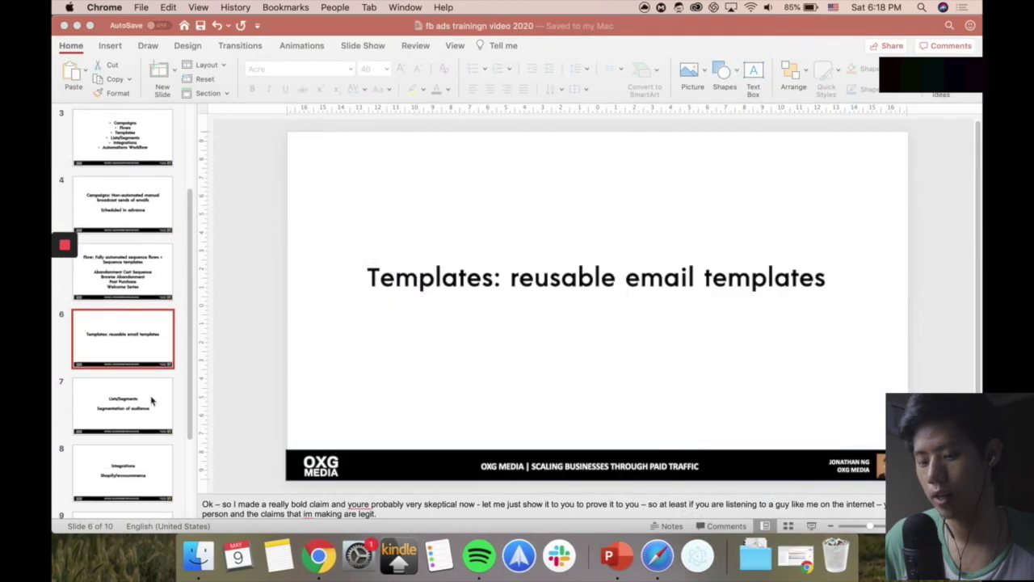
click(151, 400)
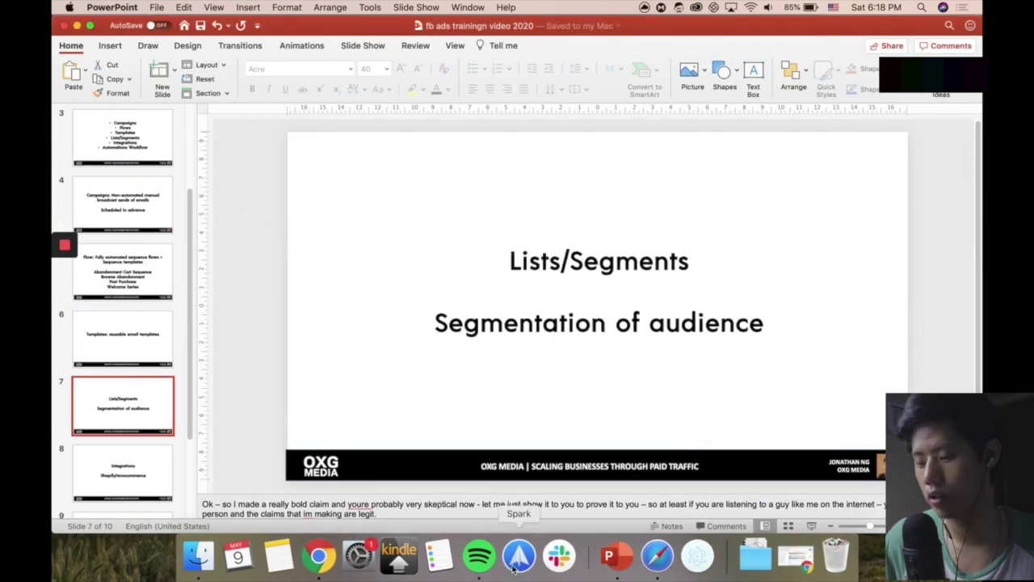
click(319, 556)
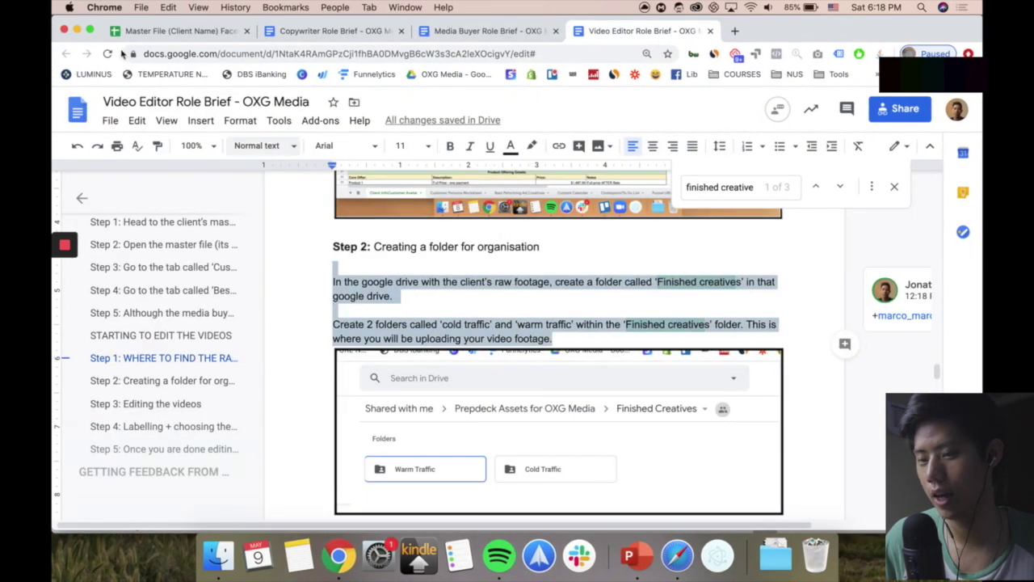
click(78, 31)
click(656, 556)
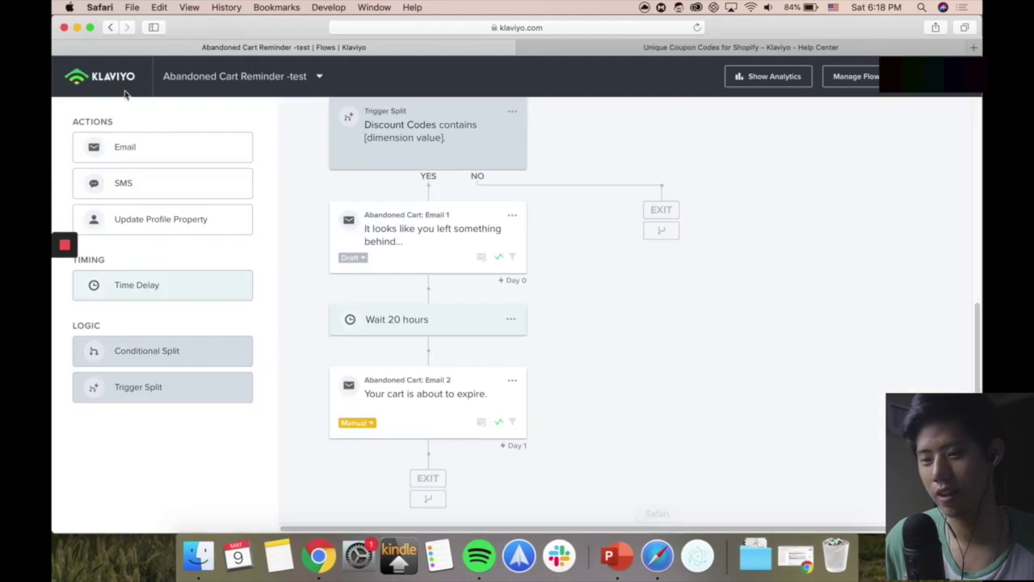
- Go to Lists & Segments and start creating a new segment
click(115, 81)
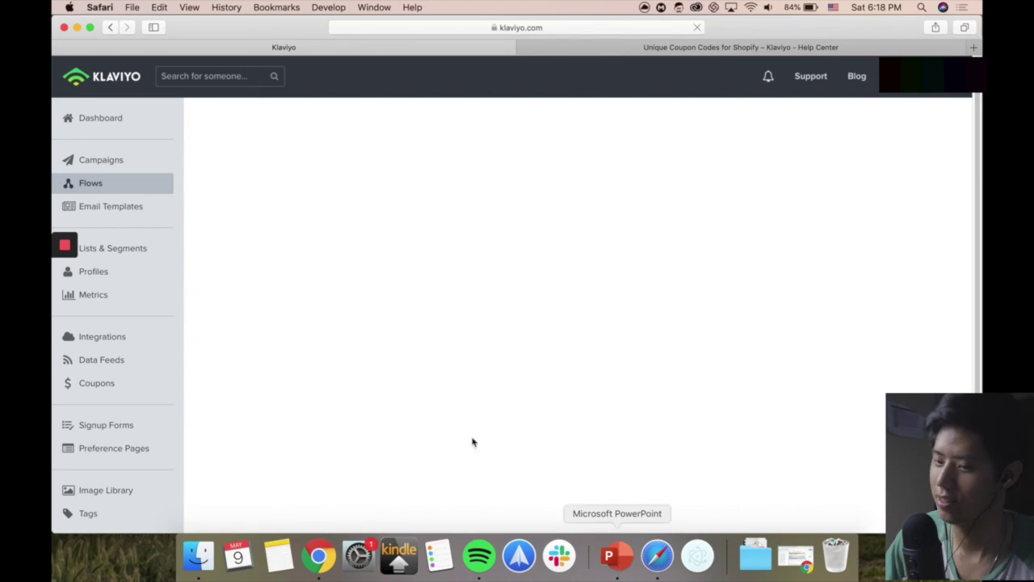
click(126, 252)
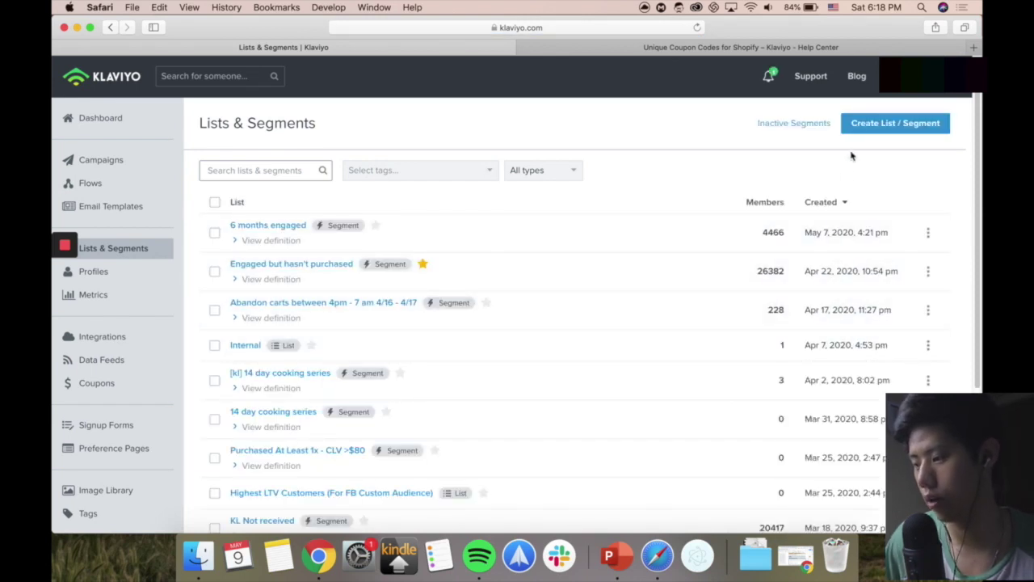
click(868, 131)
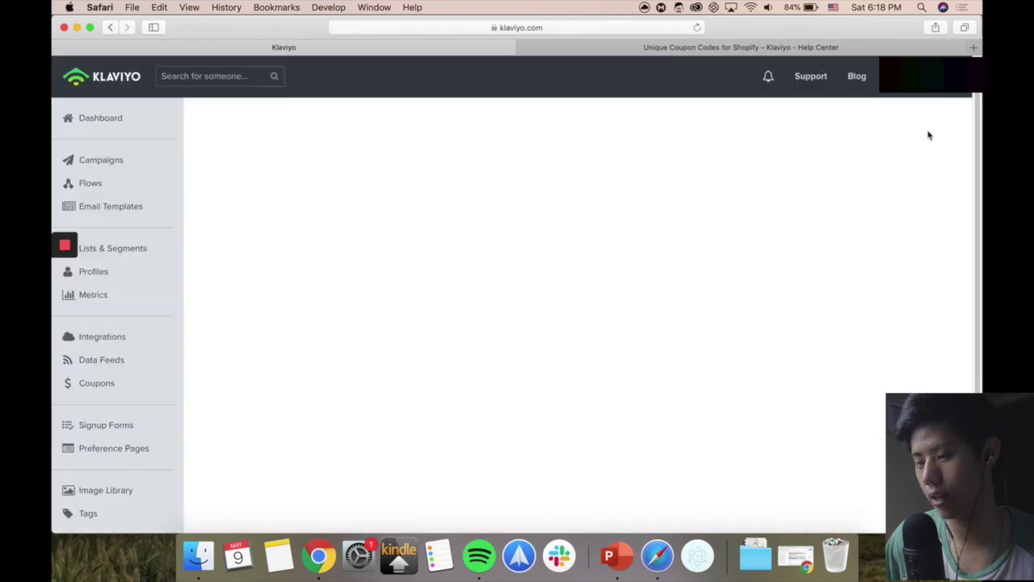
click(691, 263)
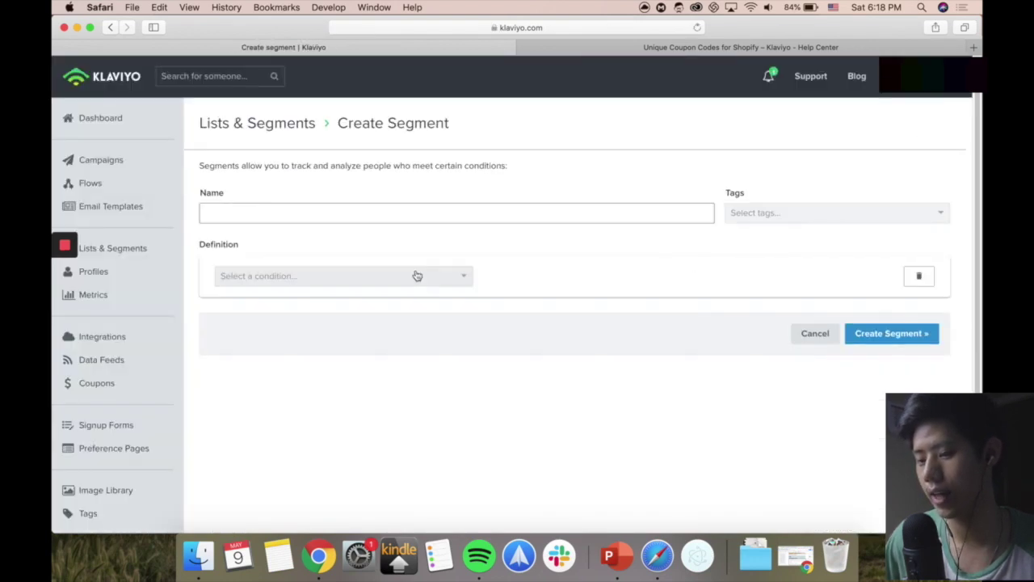
- Define the segment condition as 'What someone has done' with the Clicked Email metric
click(289, 276)
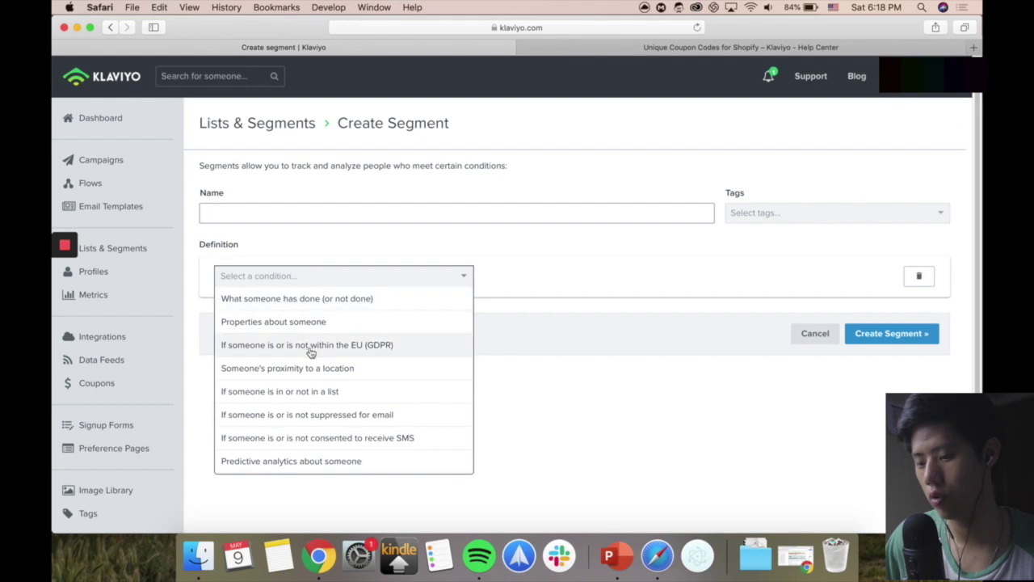
click(329, 305)
click(356, 308)
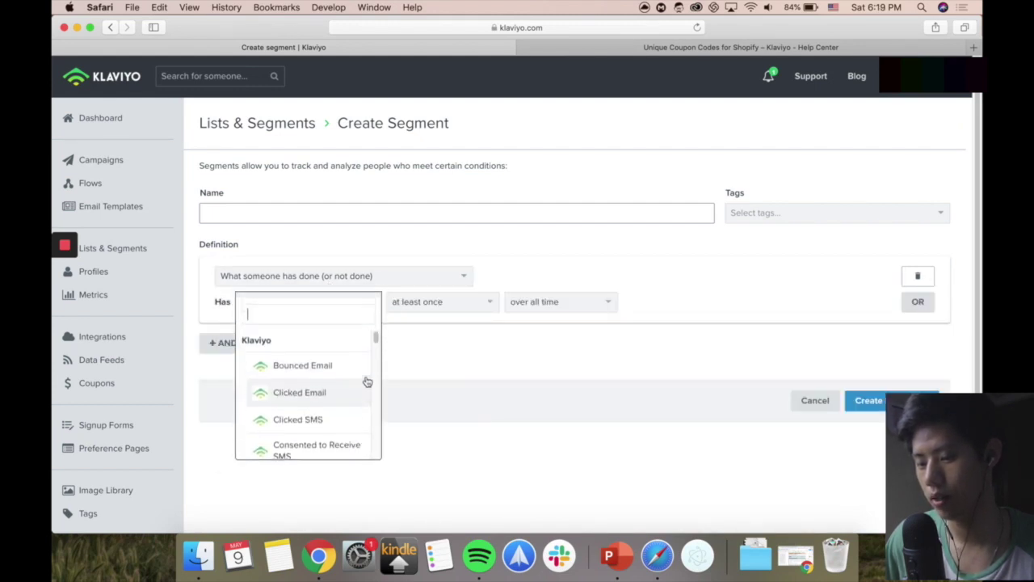
click(332, 408)
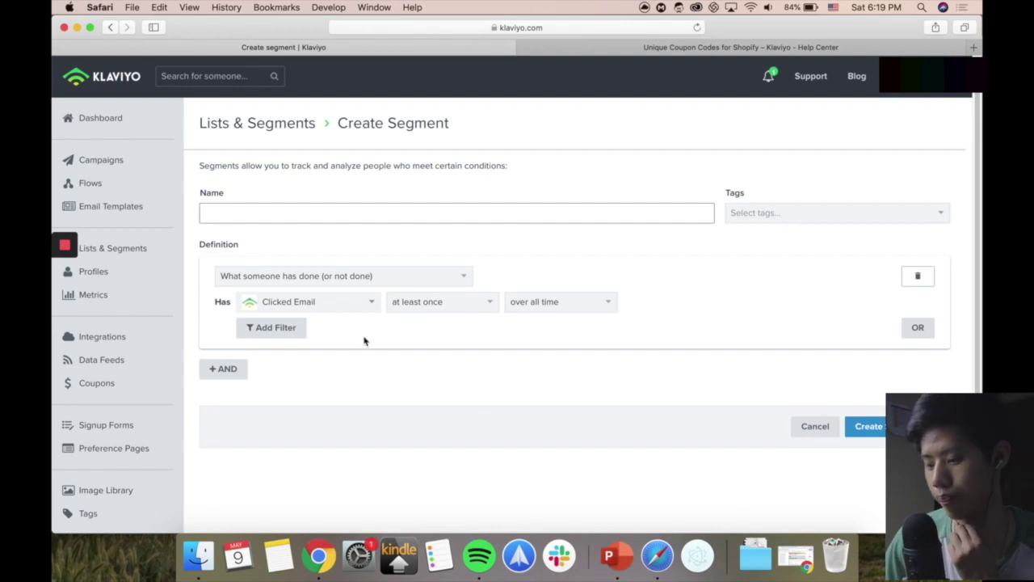
- Show PowerPoint slide 8, Integrations: Shopify/woocommerce, then return to Klaviyo
click(614, 555)
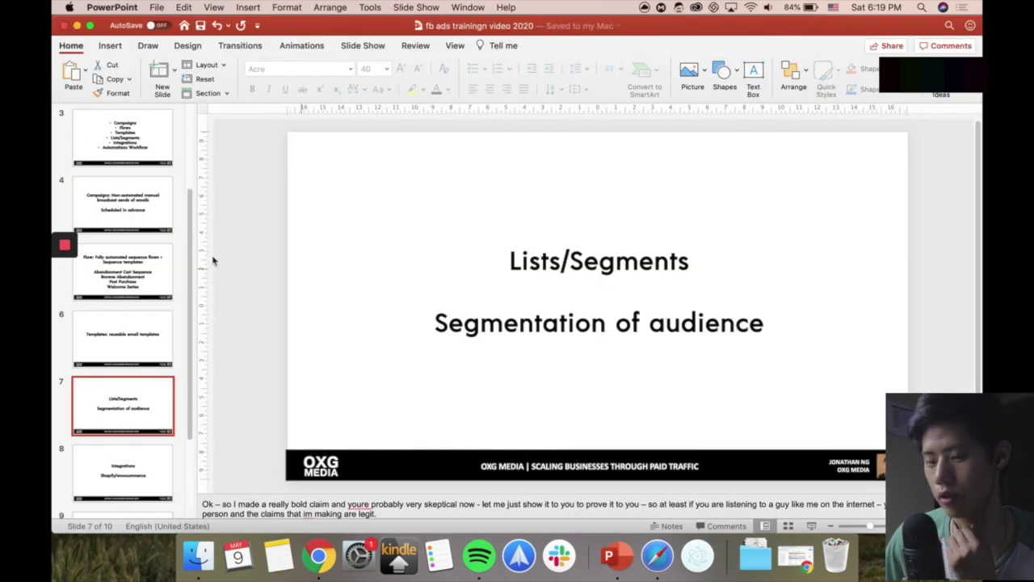
scroll(162, 372, down, 3)
click(135, 398)
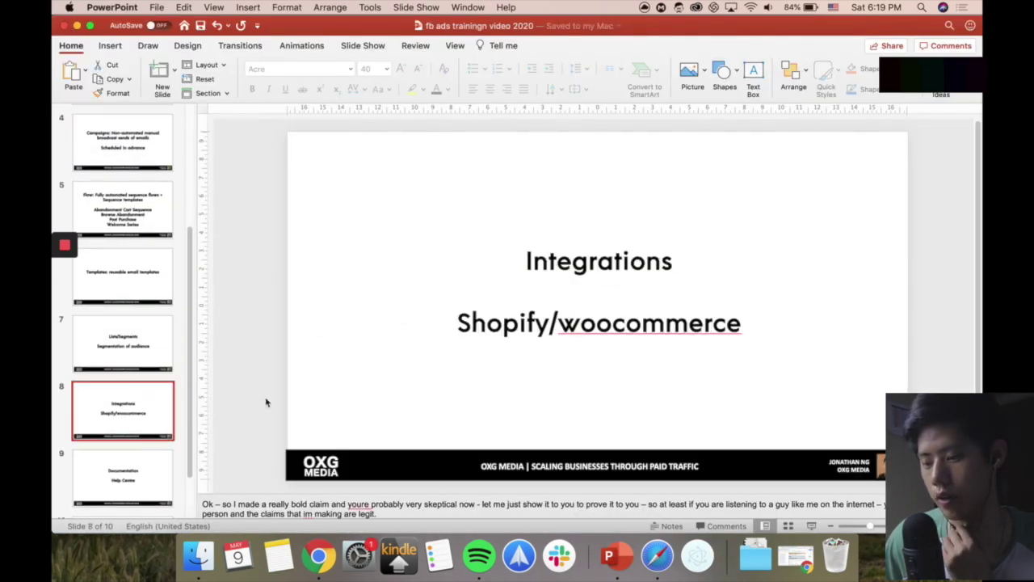
click(319, 556)
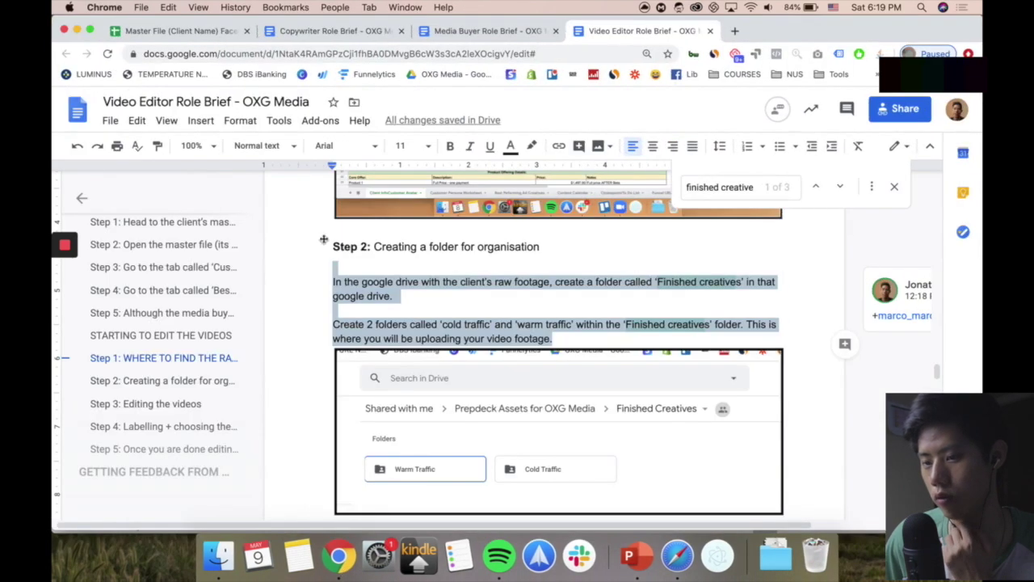
click(76, 30)
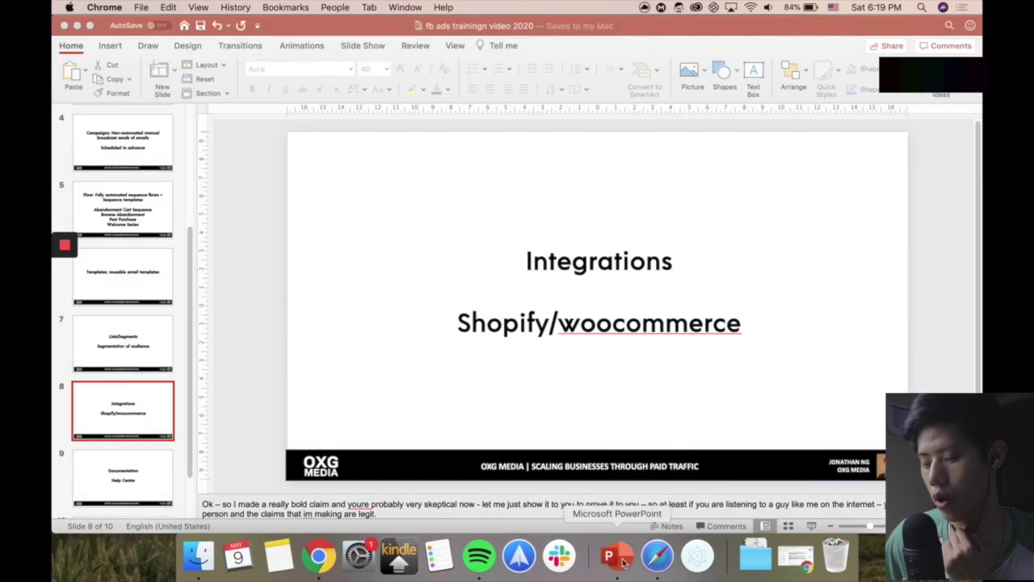
click(627, 562)
click(657, 558)
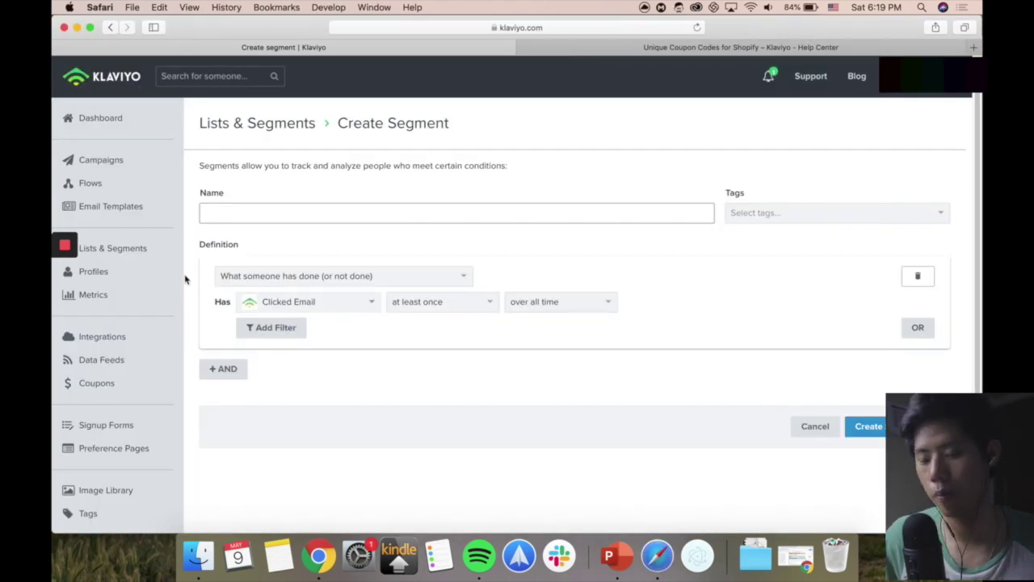
- Open Integrations to view the enabled Facebook Advertising, Mailchimp and Shopify integrations
scroll(126, 318, down, 2)
click(133, 267)
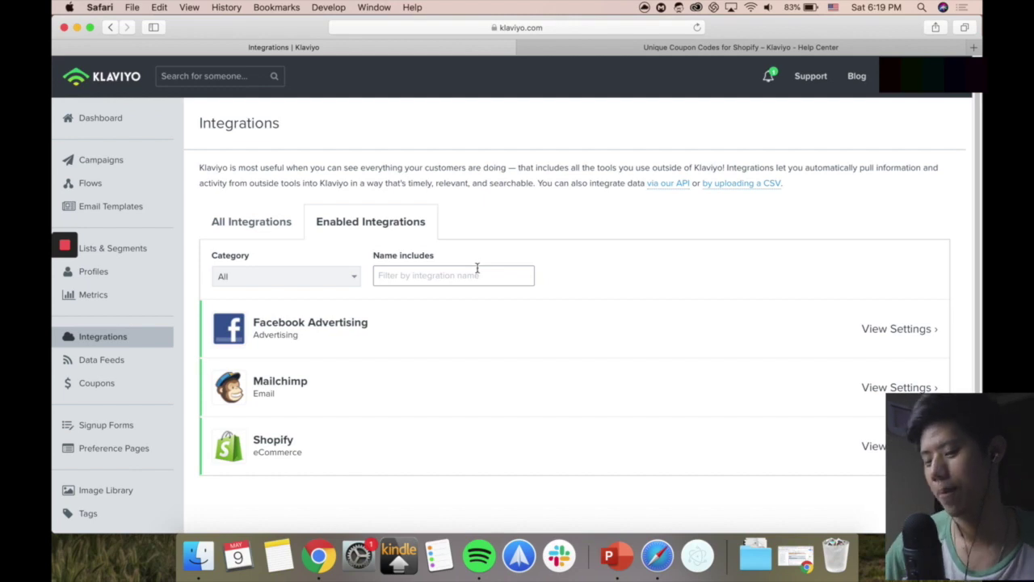
- Open the Shopify integration and review its settings and Recent Data
scroll(478, 315, down, 1)
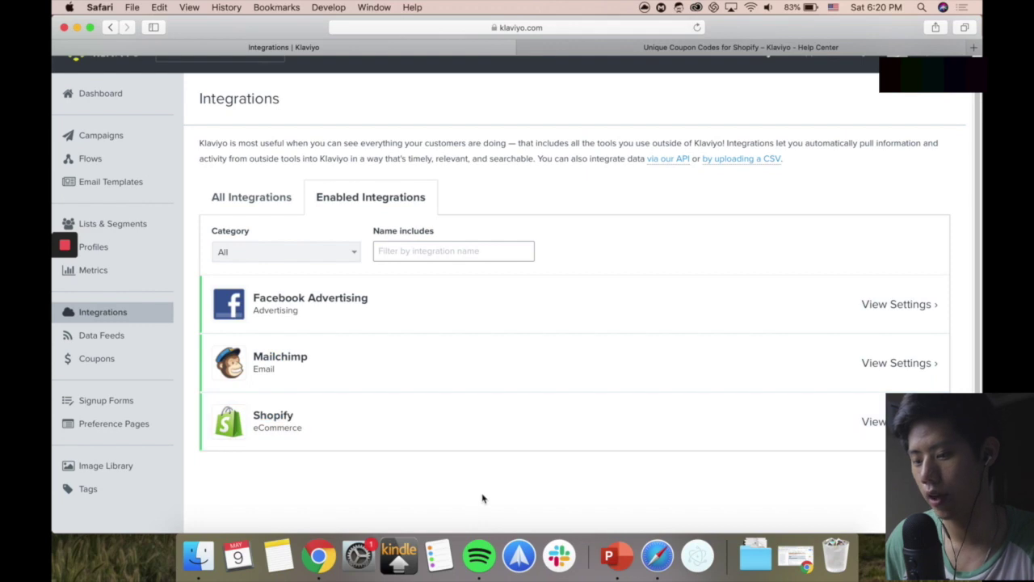
click(420, 441)
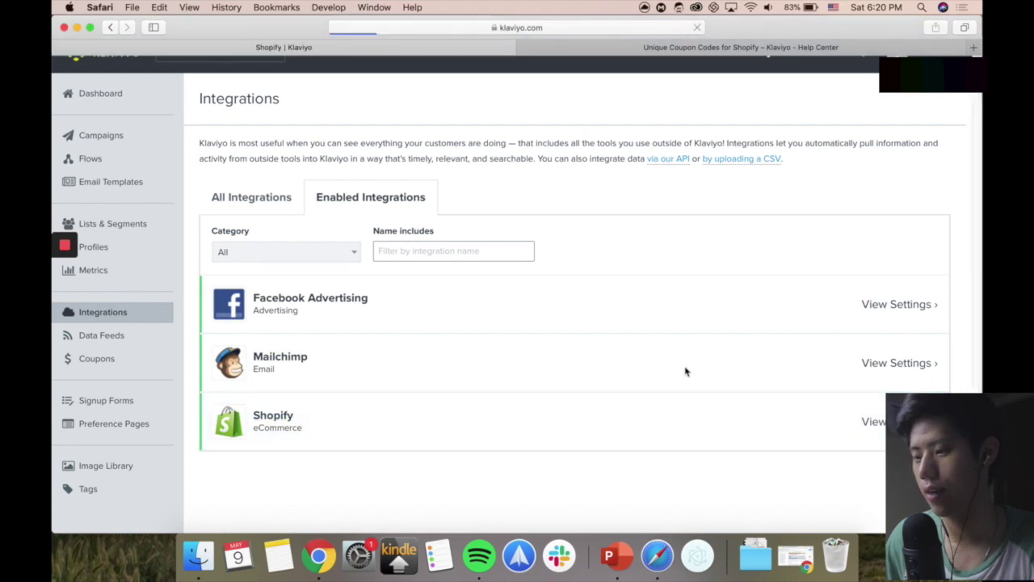
scroll(482, 221, down, 1)
scroll(570, 249, up, 1)
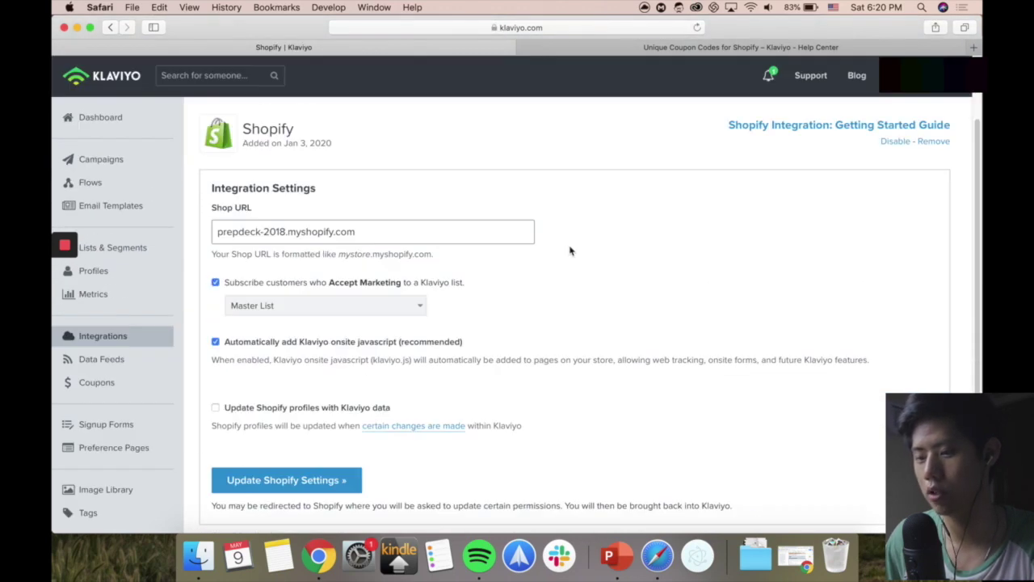
scroll(569, 251, down, 5)
scroll(569, 250, up, 5)
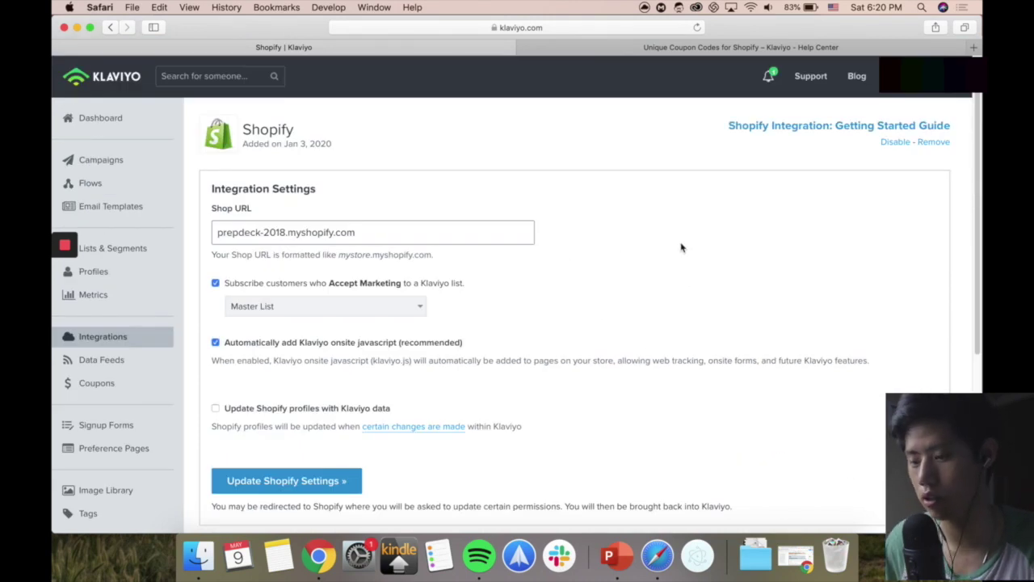
scroll(647, 249, down, 5)
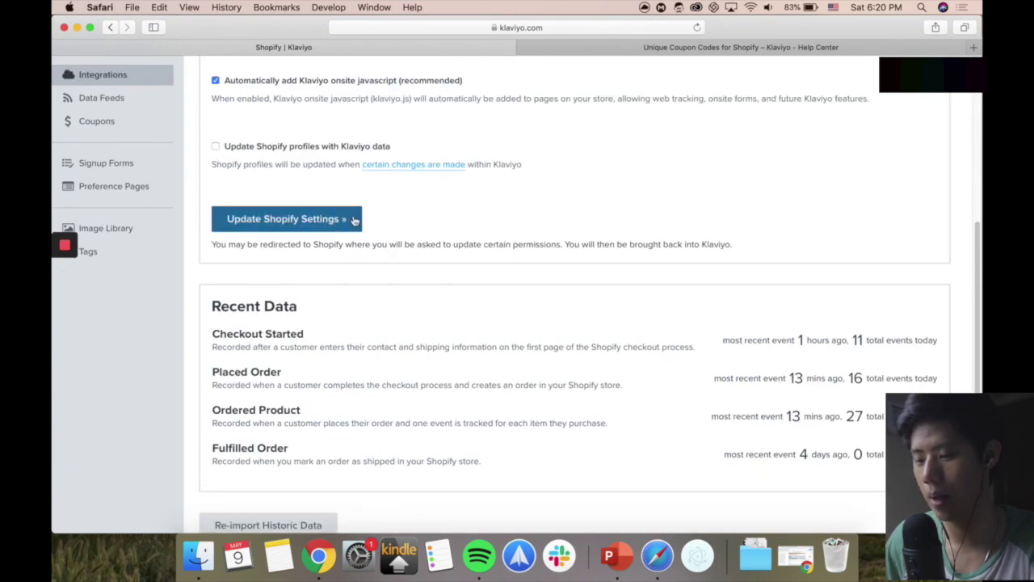
scroll(485, 267, up, 3)
- Return to Integrations and browse the All Integrations catalog from 3dcart to Zoho
click(101, 207)
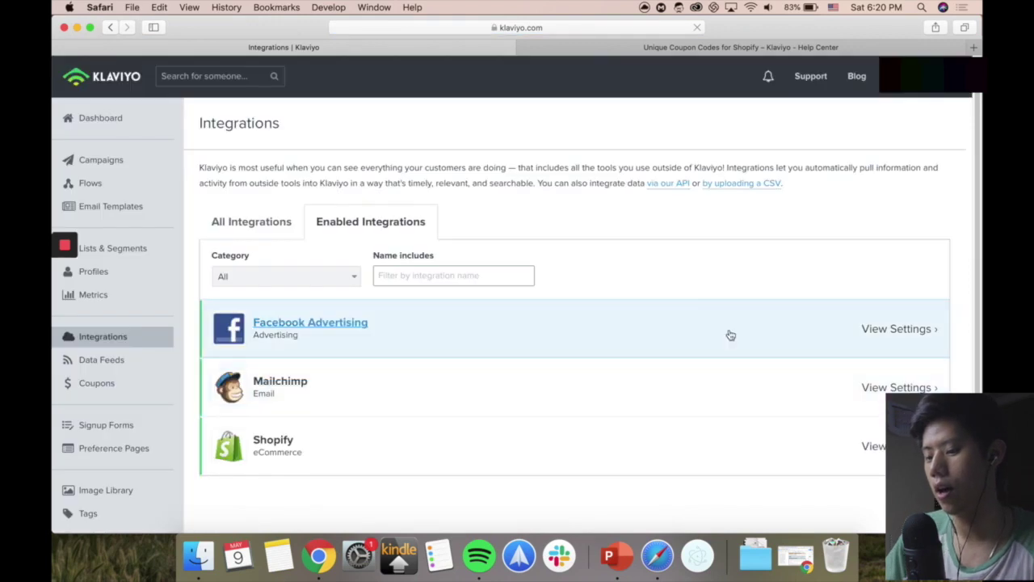
scroll(623, 254, down, 1)
click(282, 202)
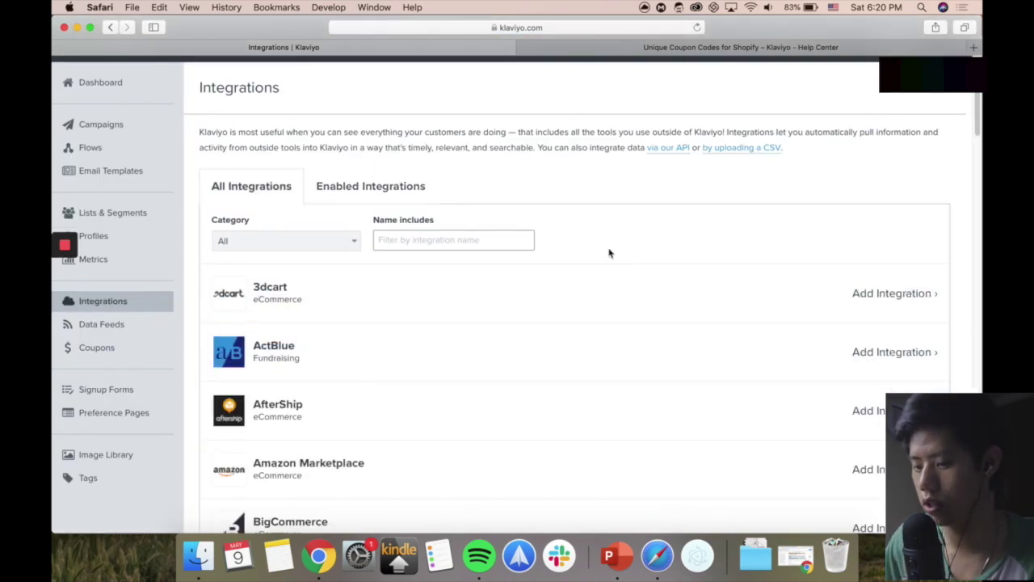
scroll(501, 268, down, 15)
scroll(504, 268, down, 20)
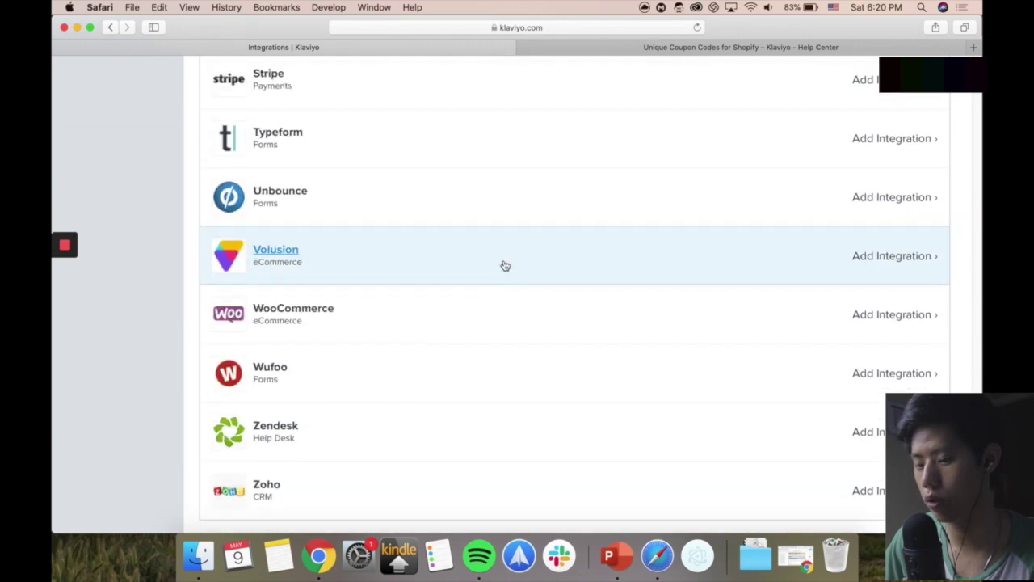
scroll(386, 331, up, 5)
scroll(364, 201, up, 5)
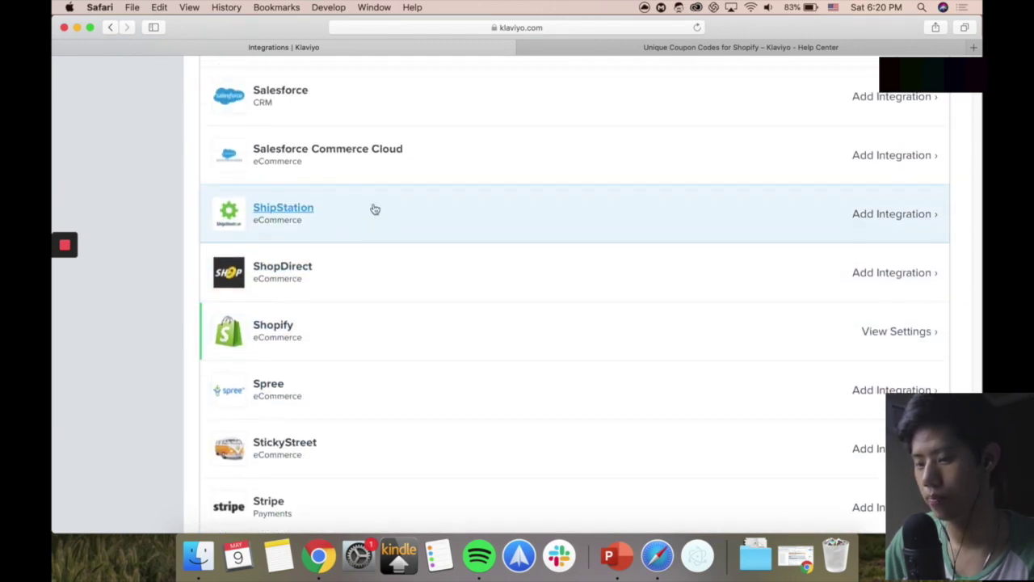
scroll(374, 251, up, 7)
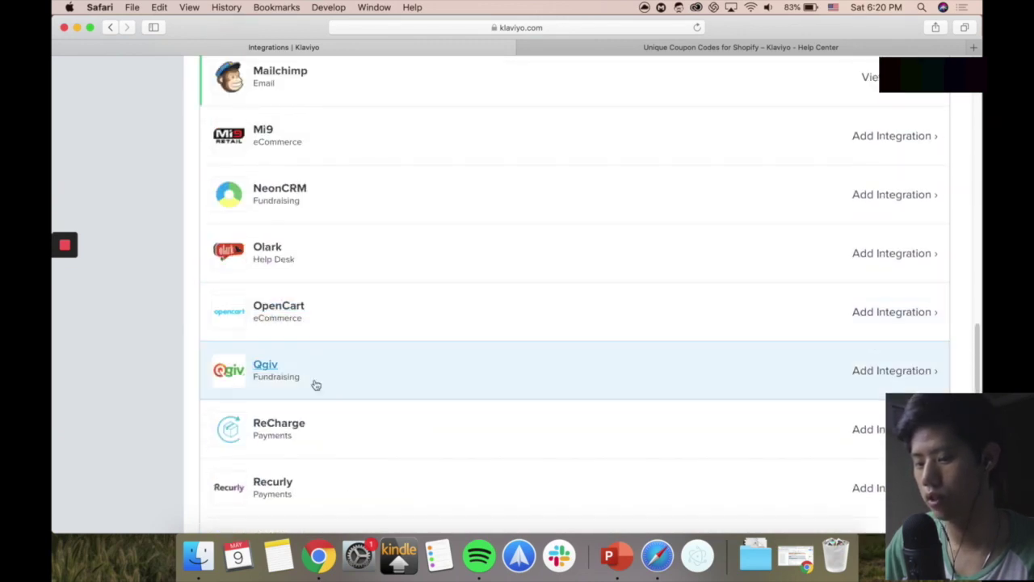
scroll(367, 311, up, 8)
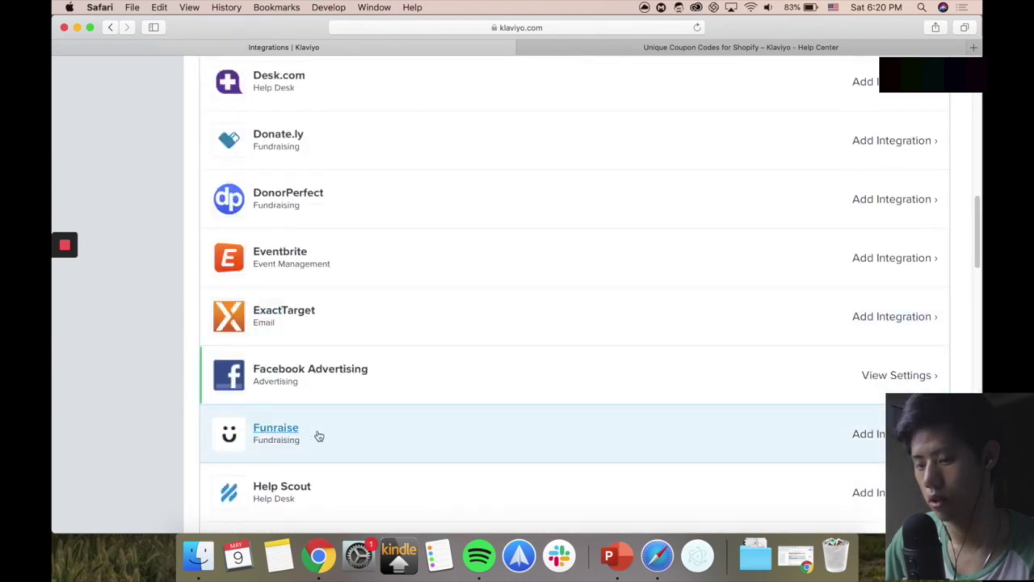
scroll(332, 432, down, 5)
scroll(337, 290, up, 10)
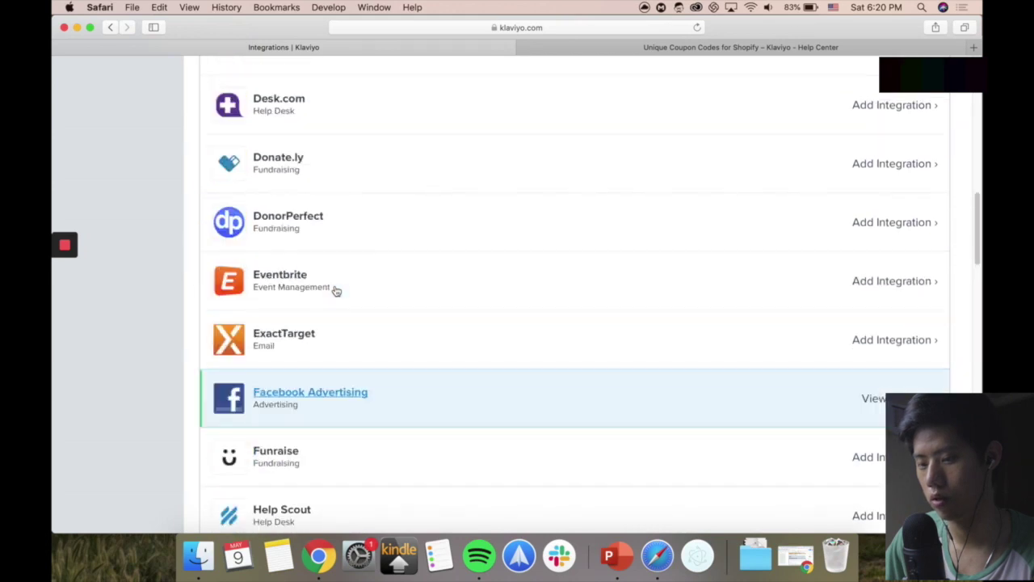
scroll(338, 301, up, 5)
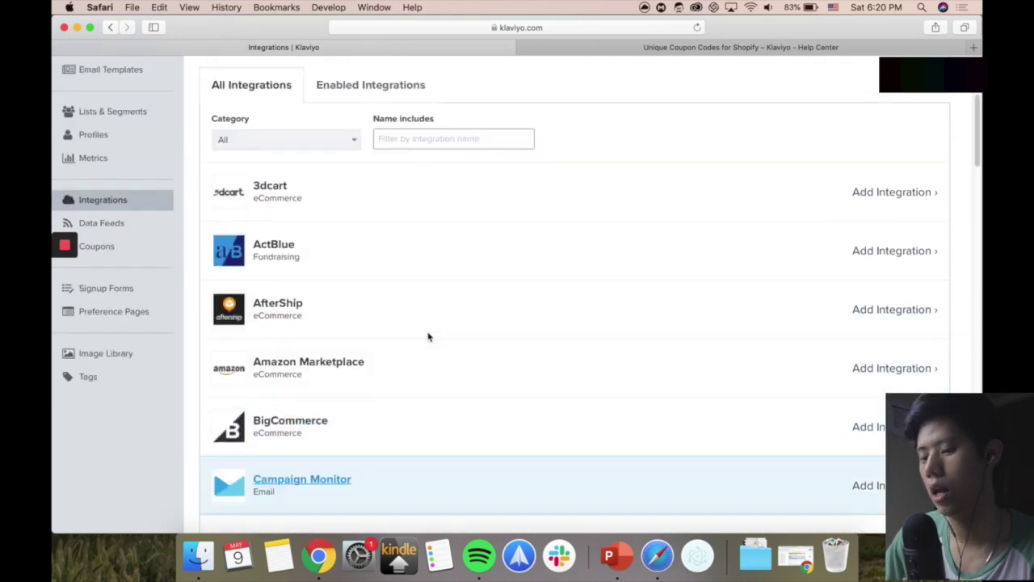
- Show PowerPoint slide 9, Documentation: Help Centre, then return to Klaviyo's Integrations page
right_click(700, 230)
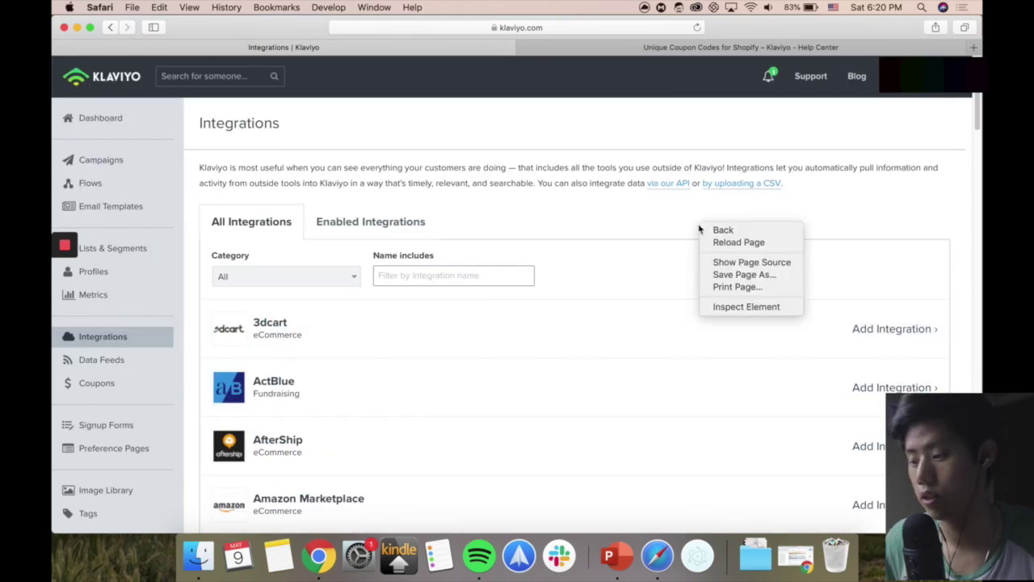
click(647, 240)
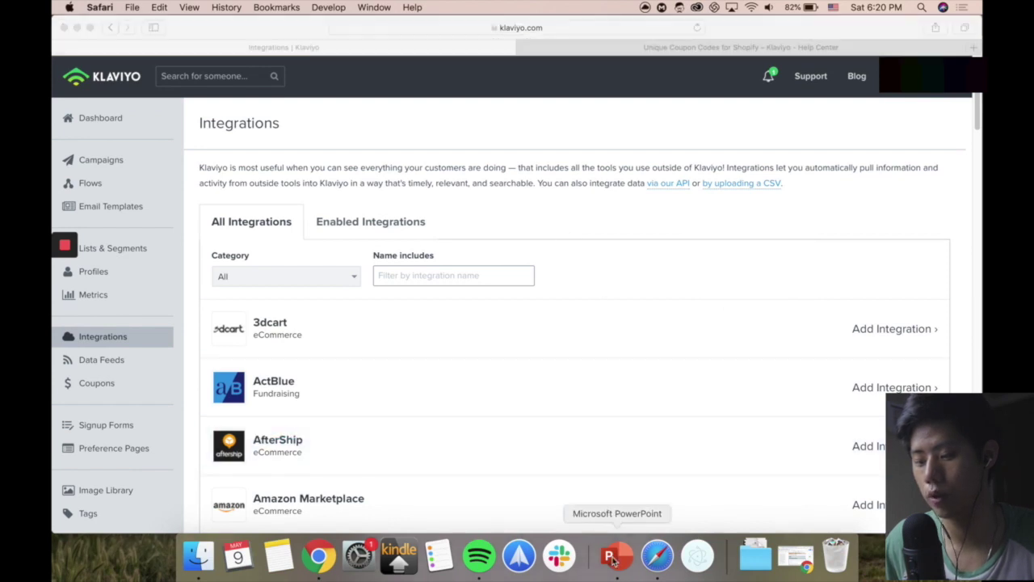
click(609, 556)
scroll(145, 364, down, 2)
click(138, 403)
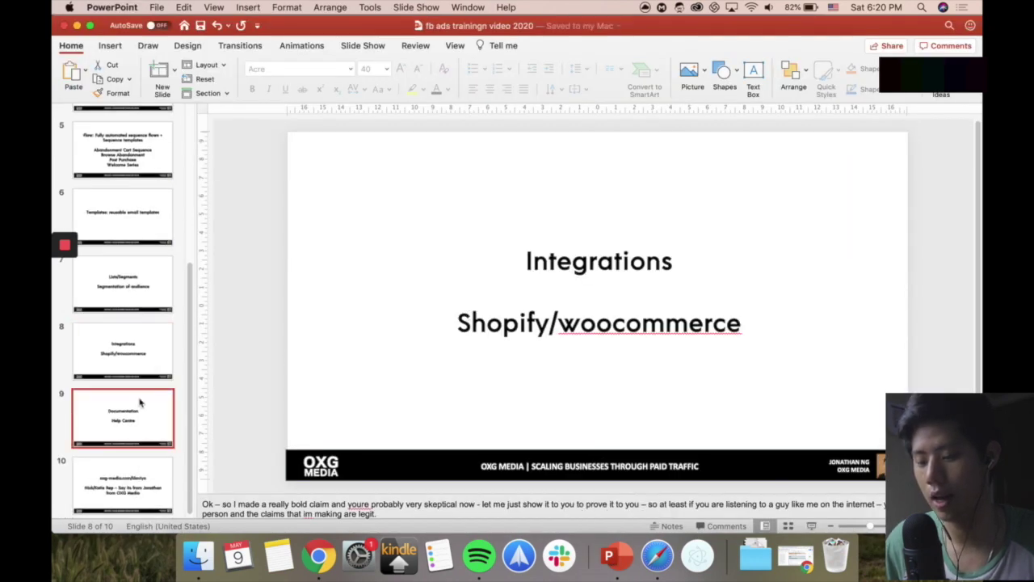
click(319, 556)
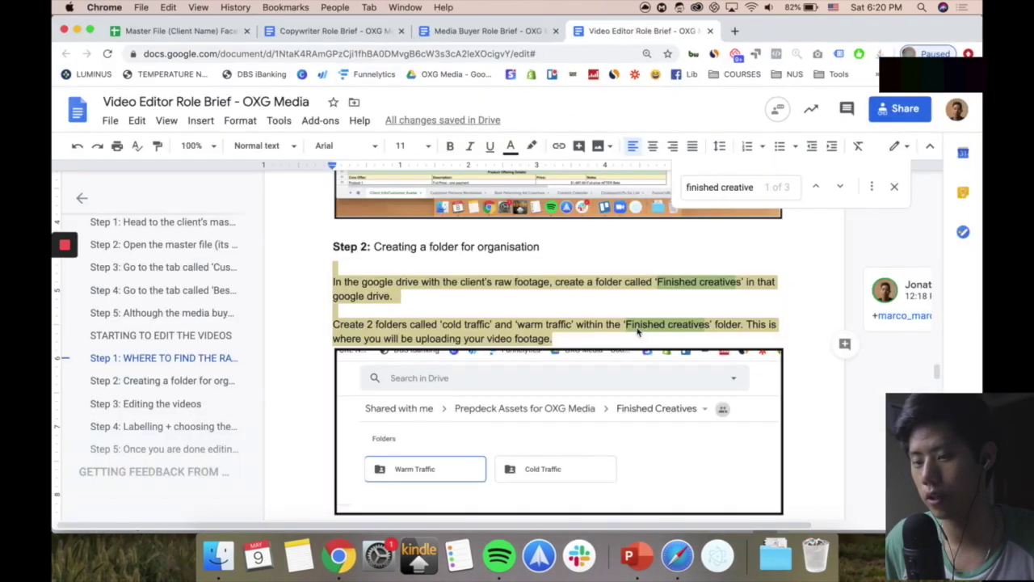
click(77, 31)
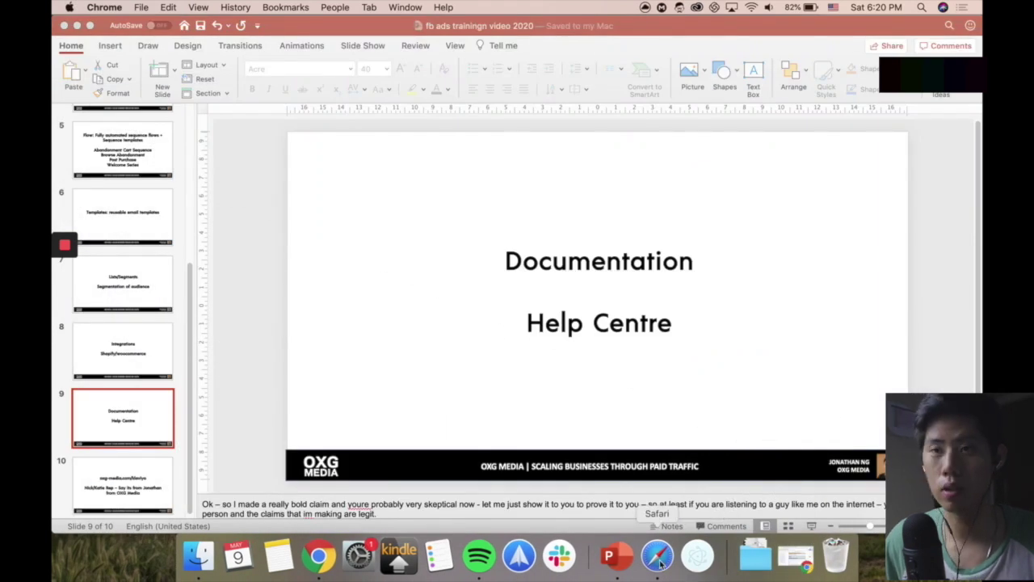
click(658, 556)
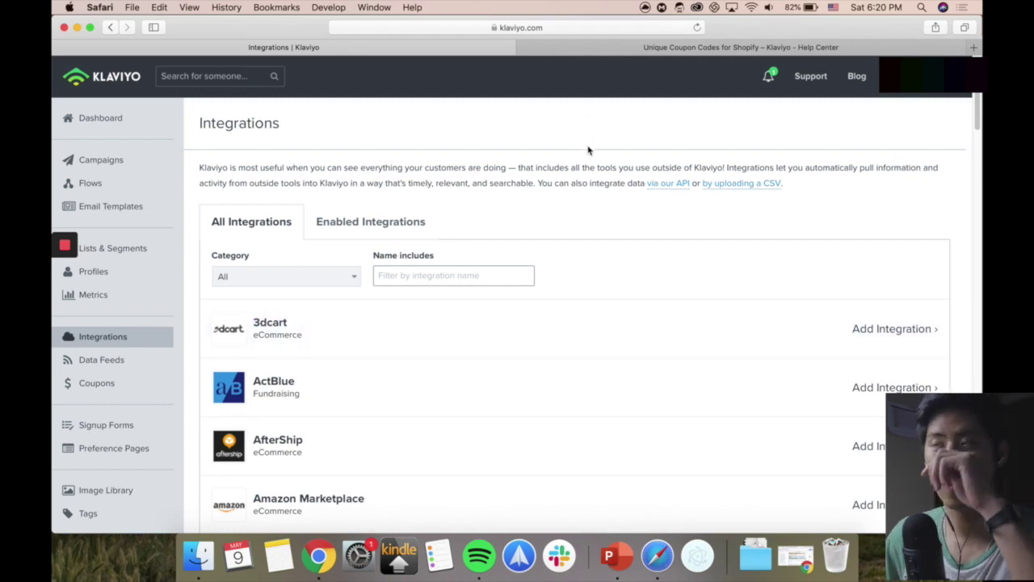
- Switch to the Unique Coupon Codes for Shopify article tab
click(665, 47)
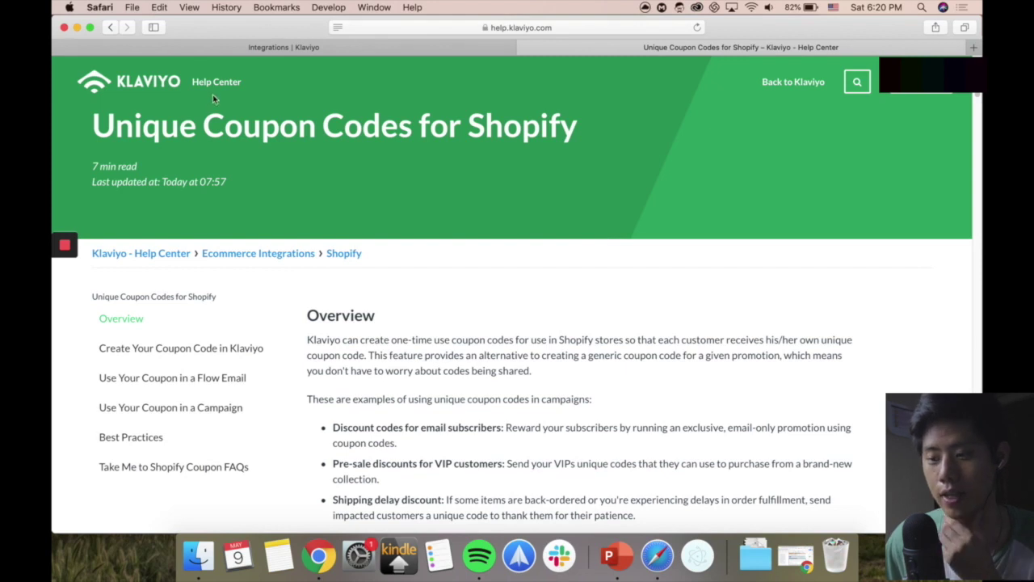
drag(208, 82, 242, 81)
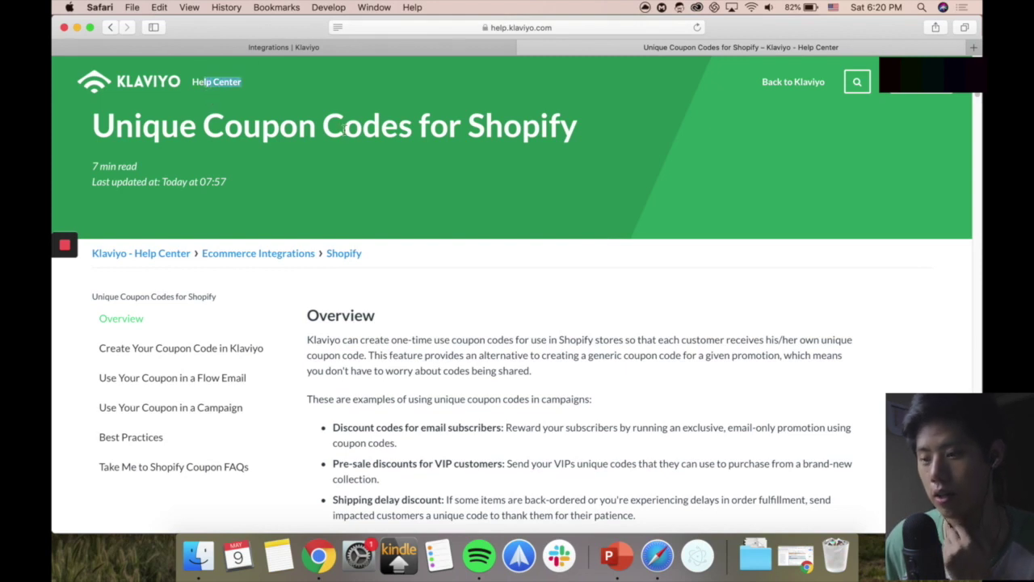
click(648, 180)
- Search 'discount code klaviyo', open the Unique Coupon Codes for Shopify article, and close the duplicate tab
key(cmd+t)
text(discount)
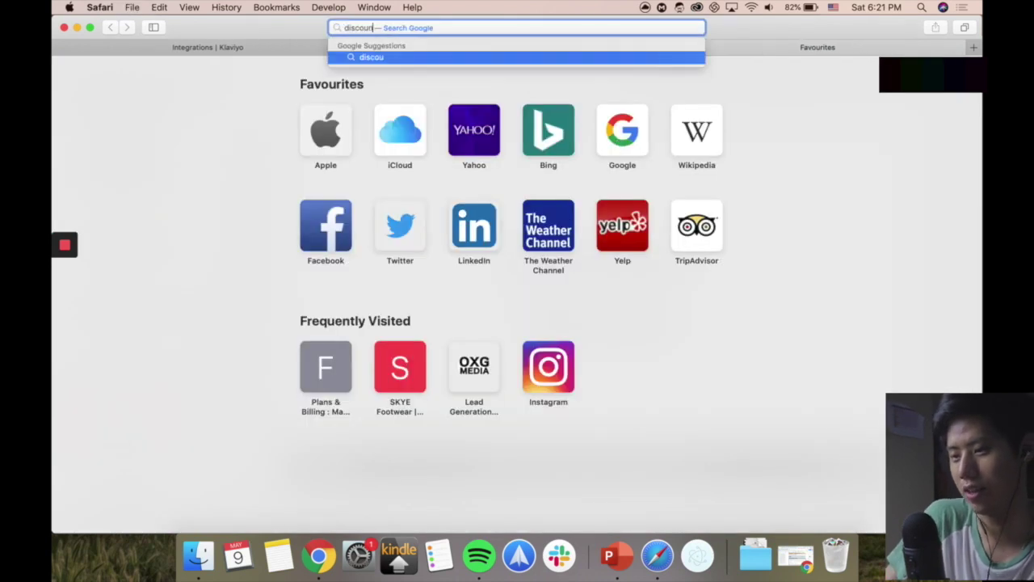
text( code klav)
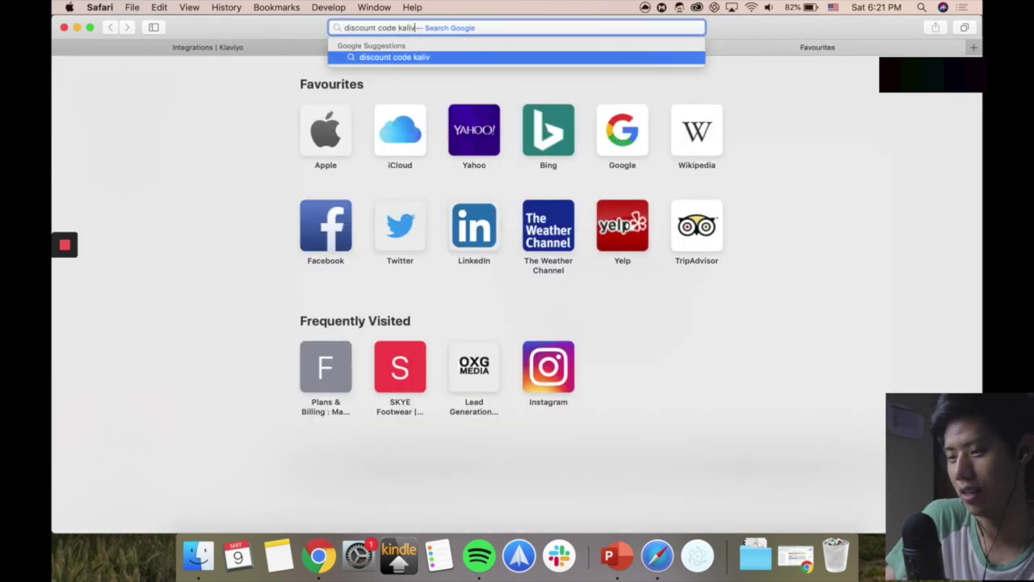
text(iyo)
key(Return)
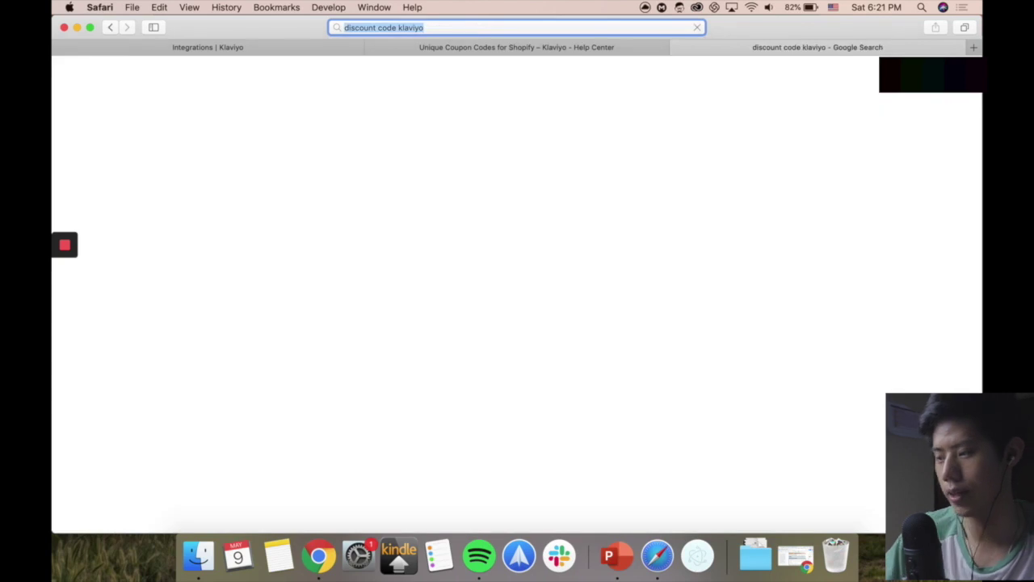
scroll(520, 249, down, 1)
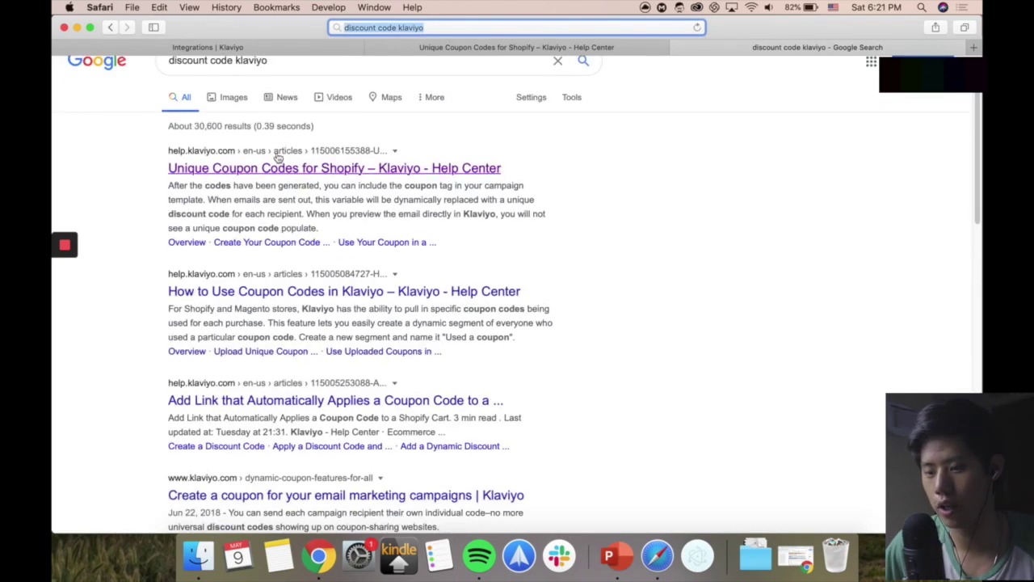
click(279, 168)
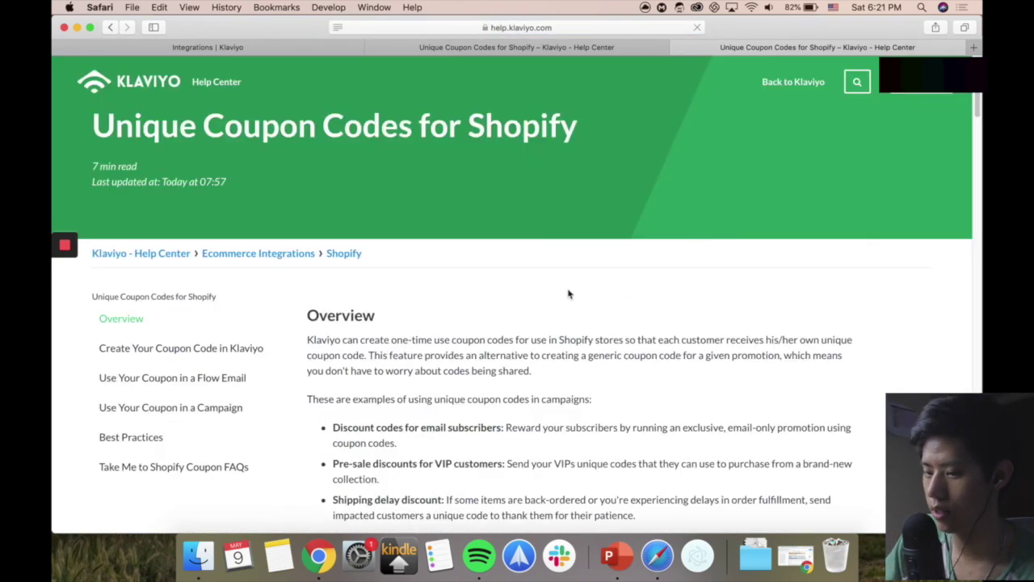
scroll(568, 294, down, 15)
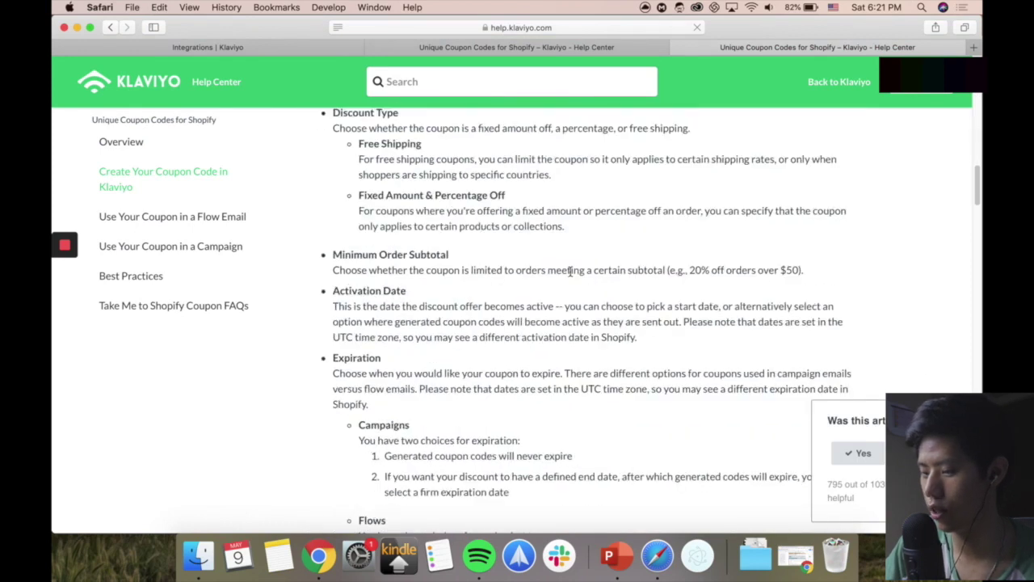
scroll(571, 272, up, 10)
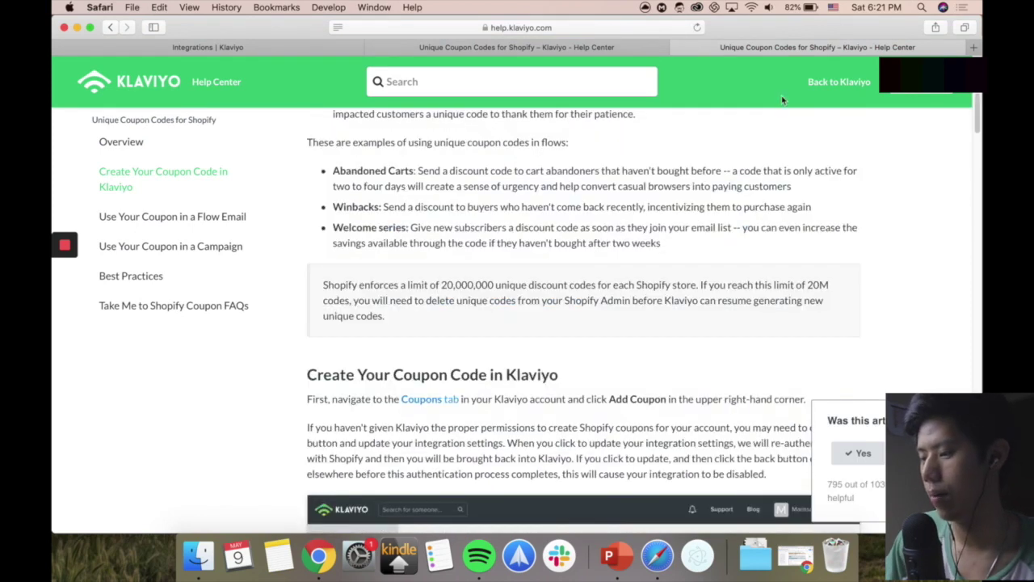
click(678, 47)
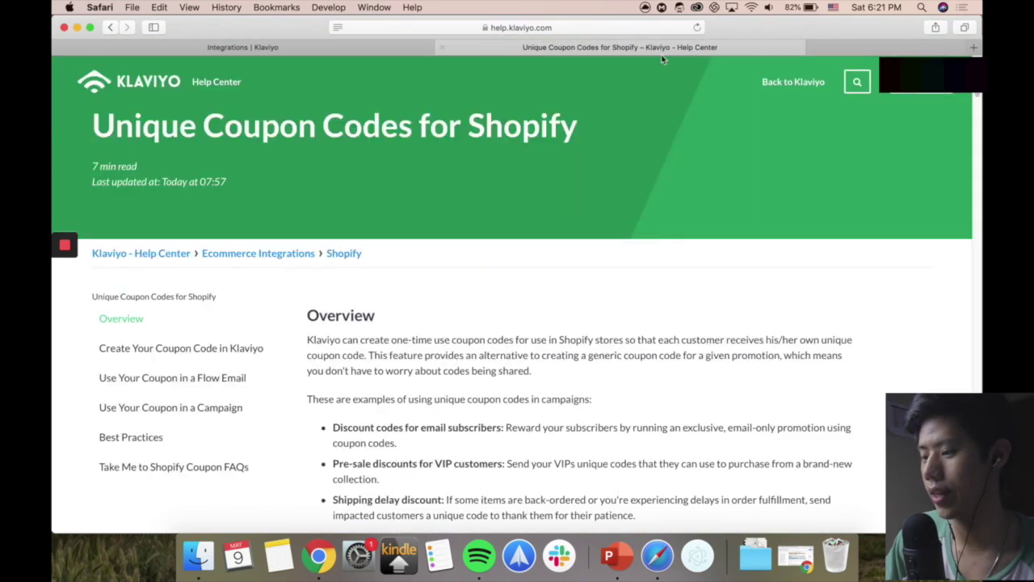
click(937, 93)
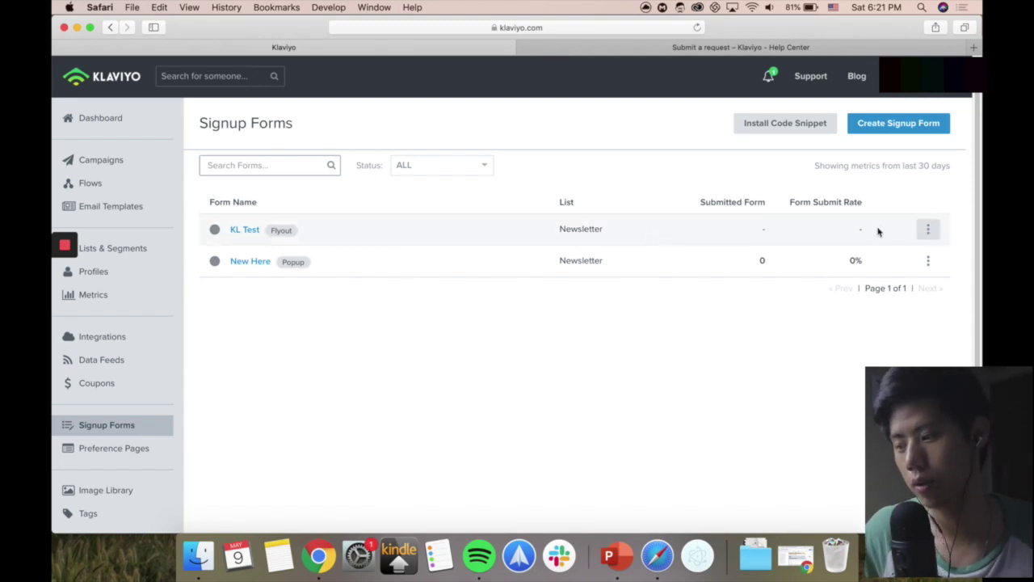
- Create a popup signup form from the 'Just for you' template, subscribing to the Newsletter list
click(862, 124)
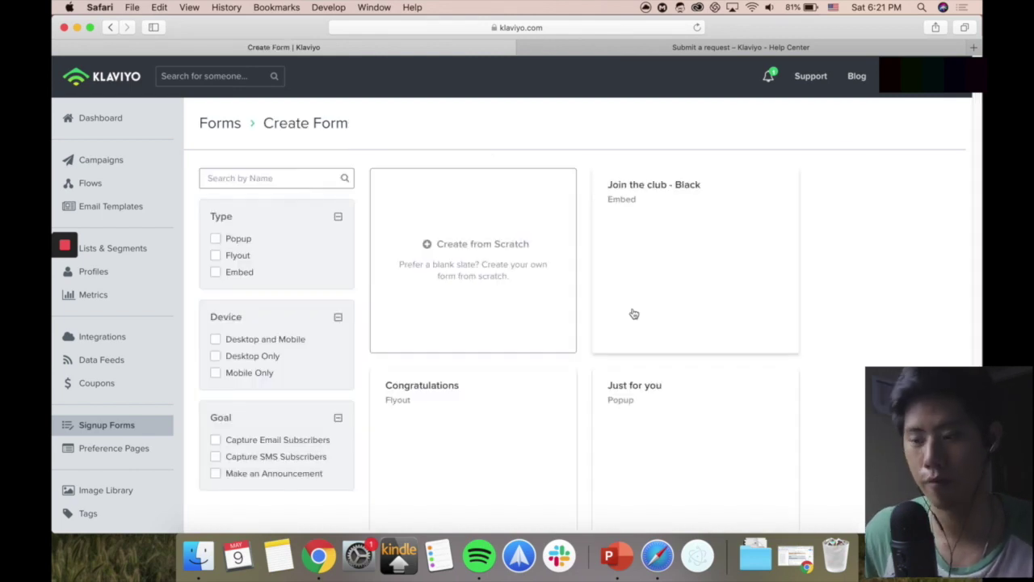
scroll(699, 319, down, 5)
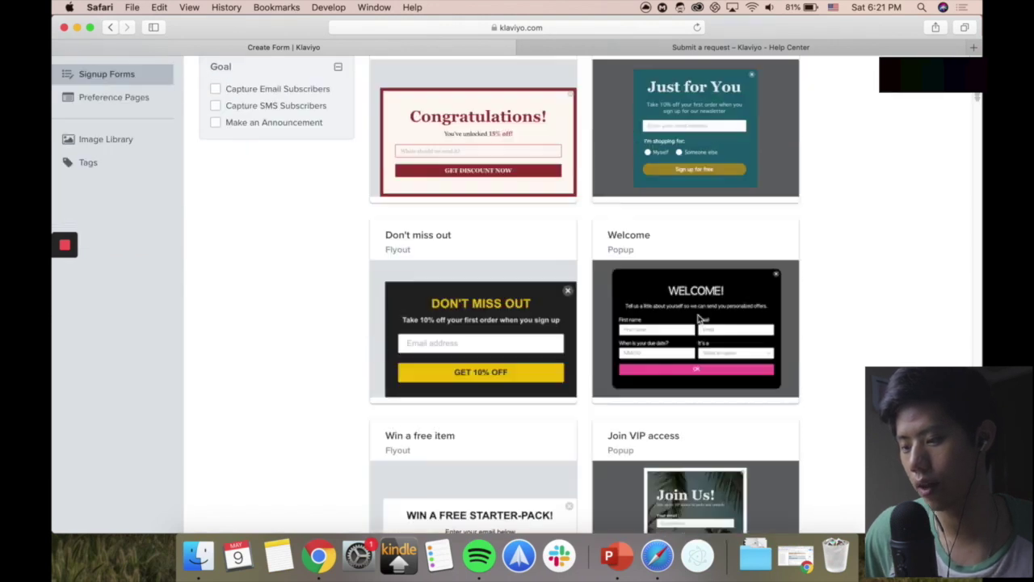
scroll(691, 290, up, 3)
scroll(783, 305, down, 3)
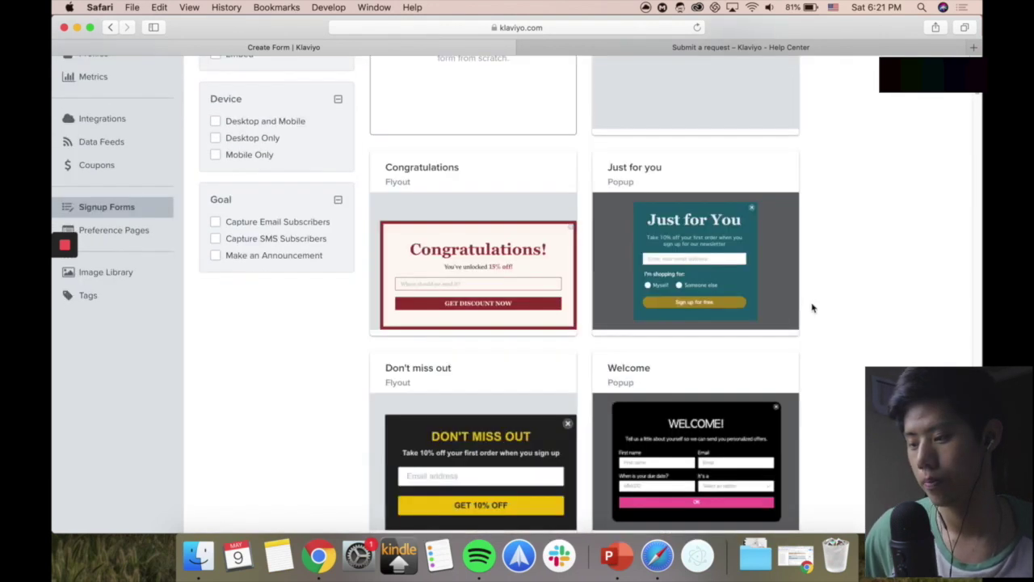
click(795, 298)
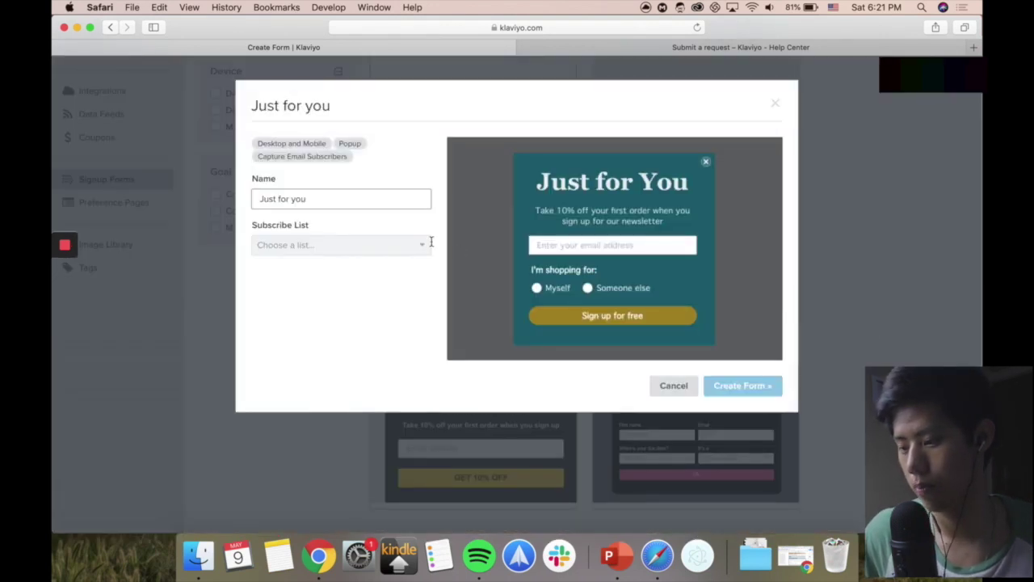
click(331, 243)
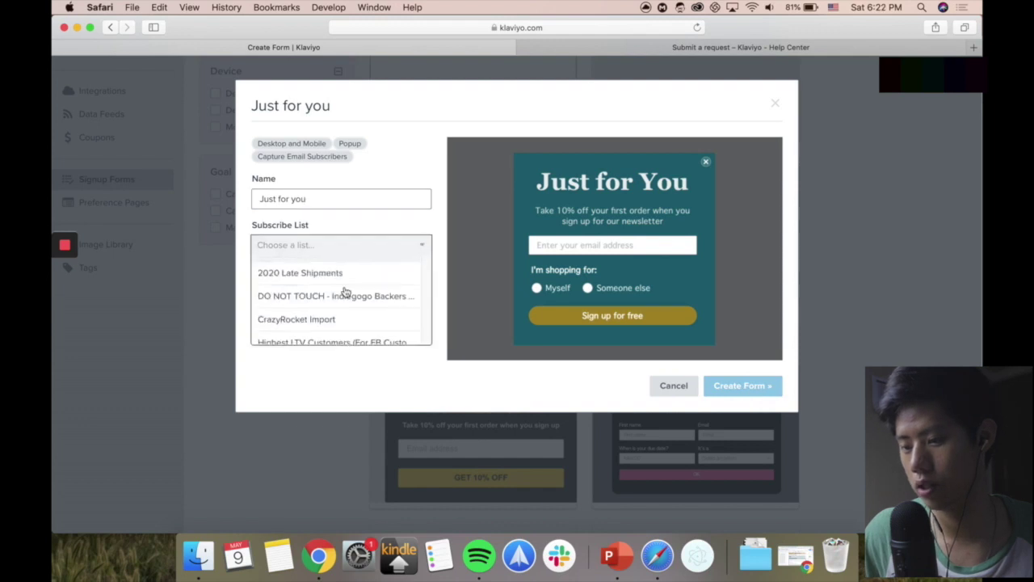
click(342, 297)
click(741, 386)
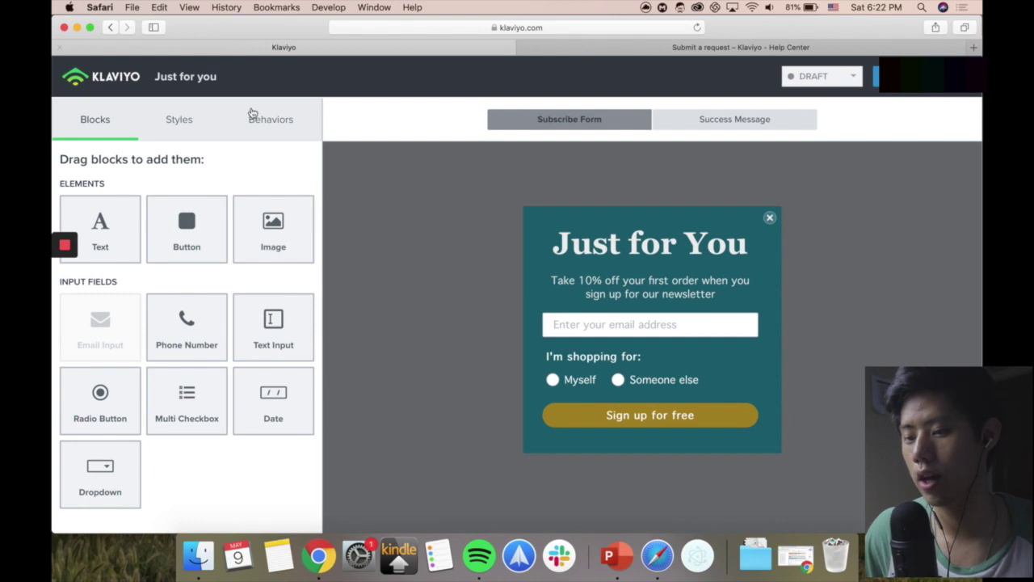
- In the form's Behaviors, enable Only show on certain URLs
click(252, 120)
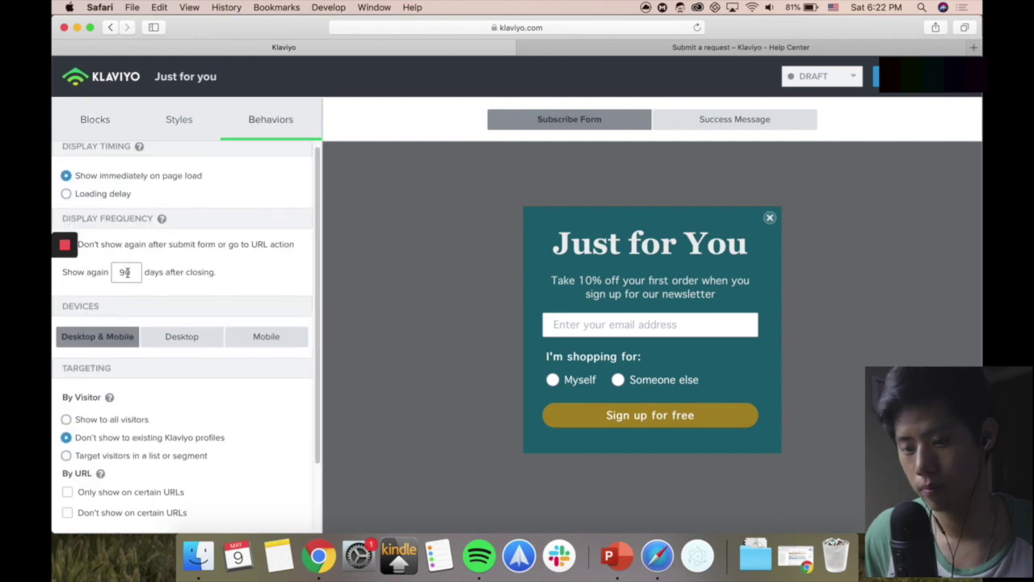
scroll(141, 272, down, 3)
scroll(152, 271, down, 1)
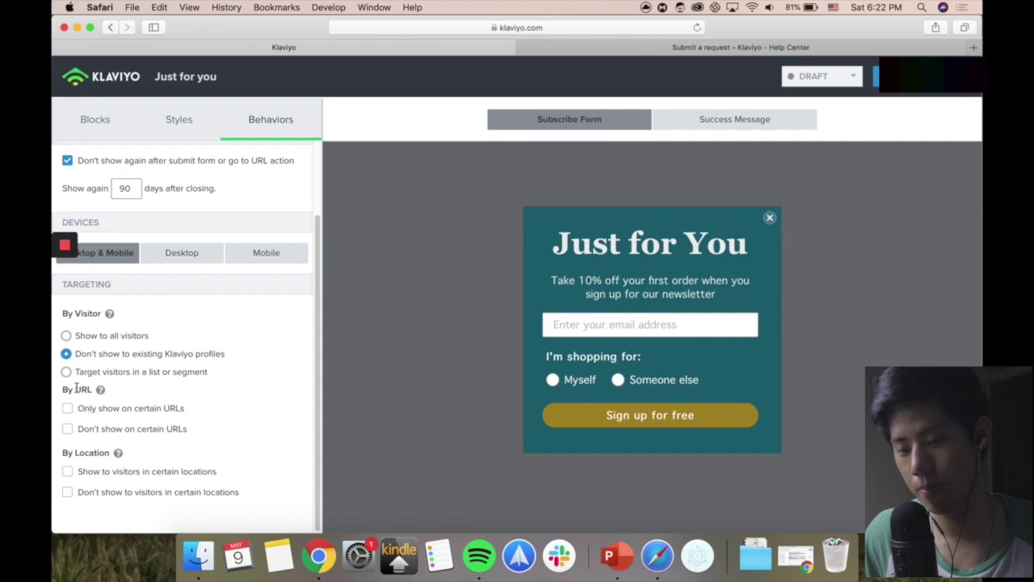
click(107, 409)
scroll(280, 406, up, 3)
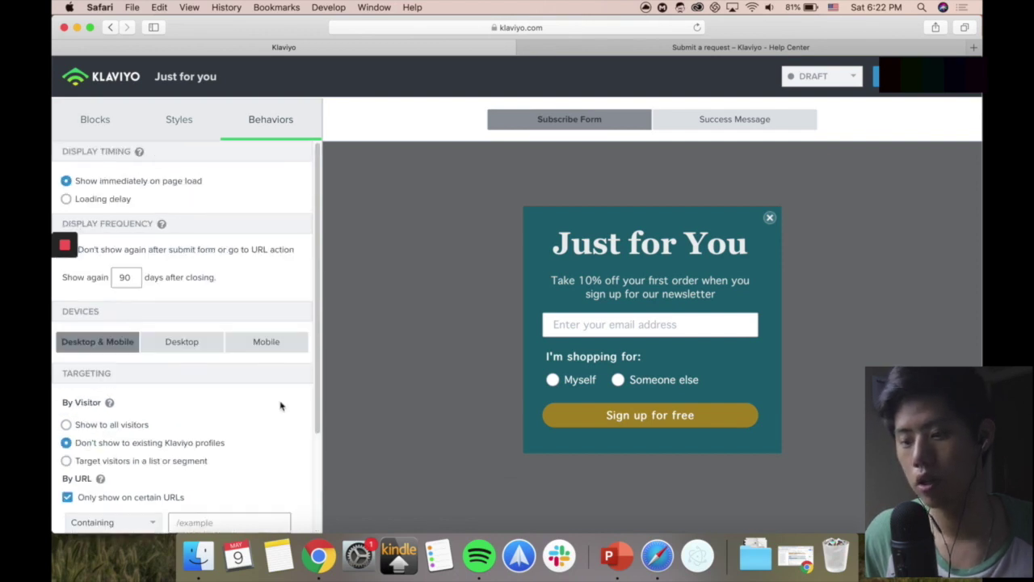
scroll(280, 405, down, 4)
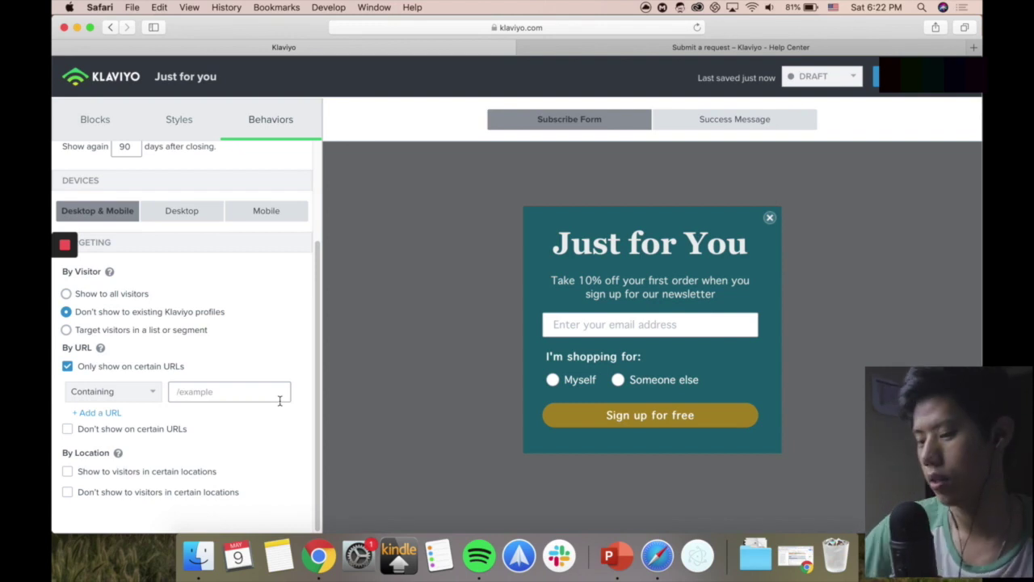
scroll(98, 202, up, 3)
- Add a Button block above the form's text and return to the Signup Forms list
click(97, 121)
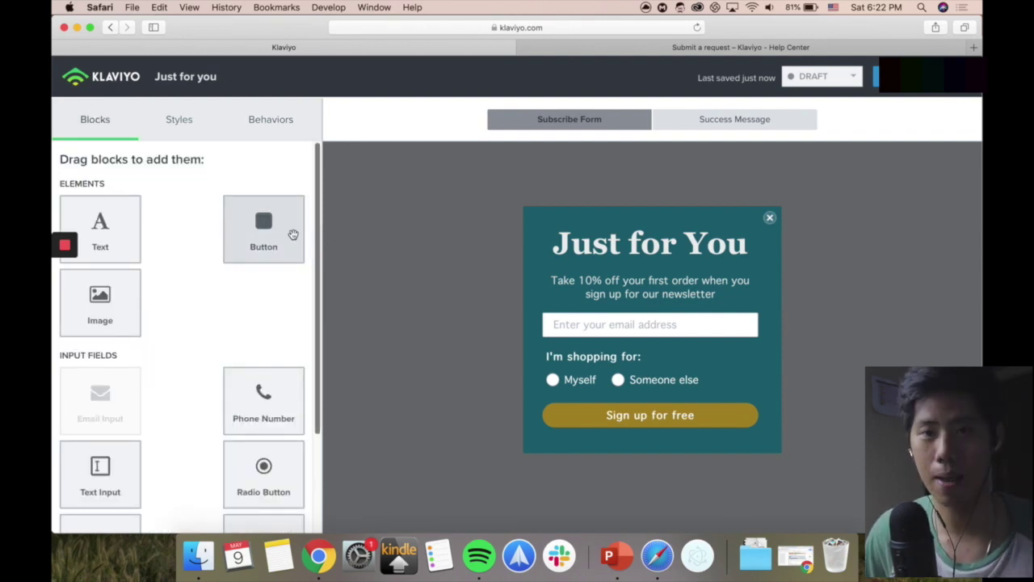
drag(291, 248, 699, 282)
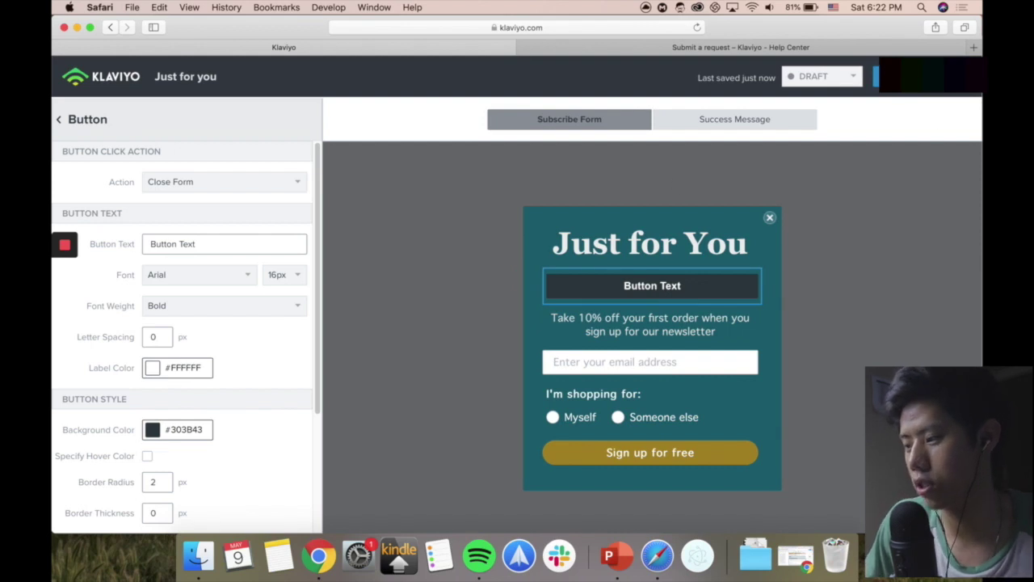
click(875, 76)
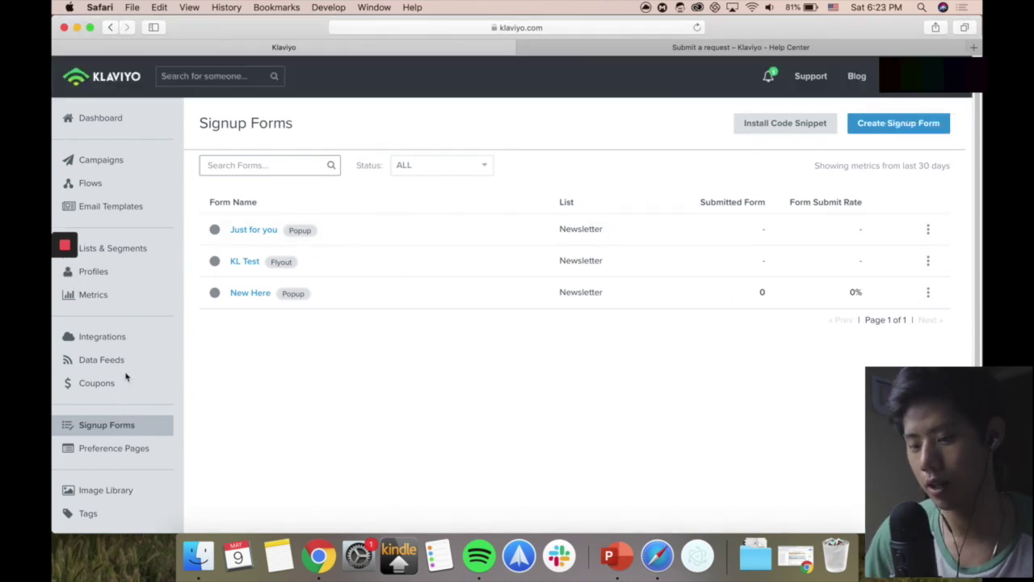
- Go to the Flows list showing the Abandoned Cart and Browse Abandonment flows
right_click(453, 375)
click(374, 379)
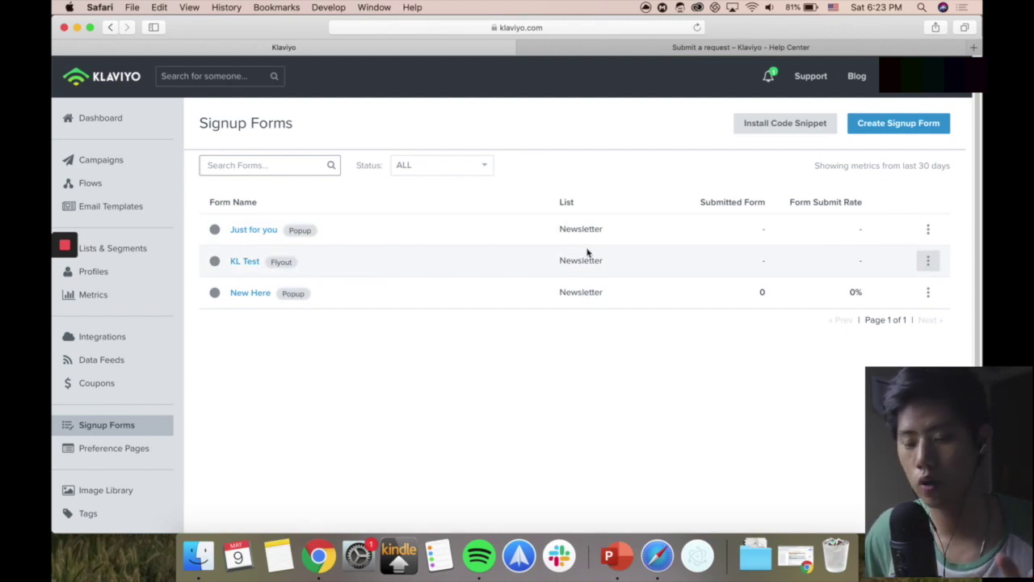
click(120, 188)
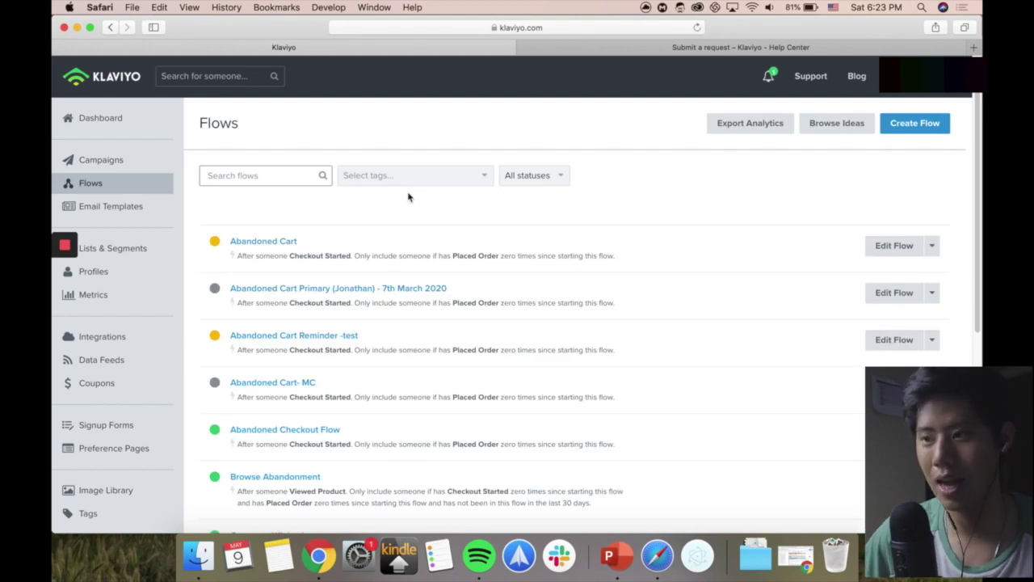
- Create a Browse Abandonment - Standard flow from the 'browse aband' template search, then return home
click(911, 126)
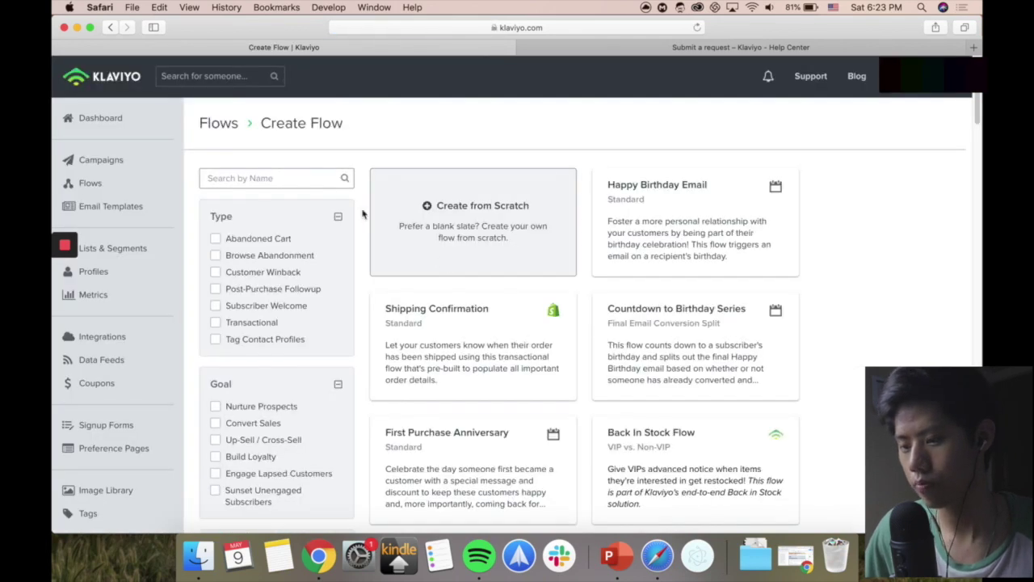
click(293, 178)
text(browse aband)
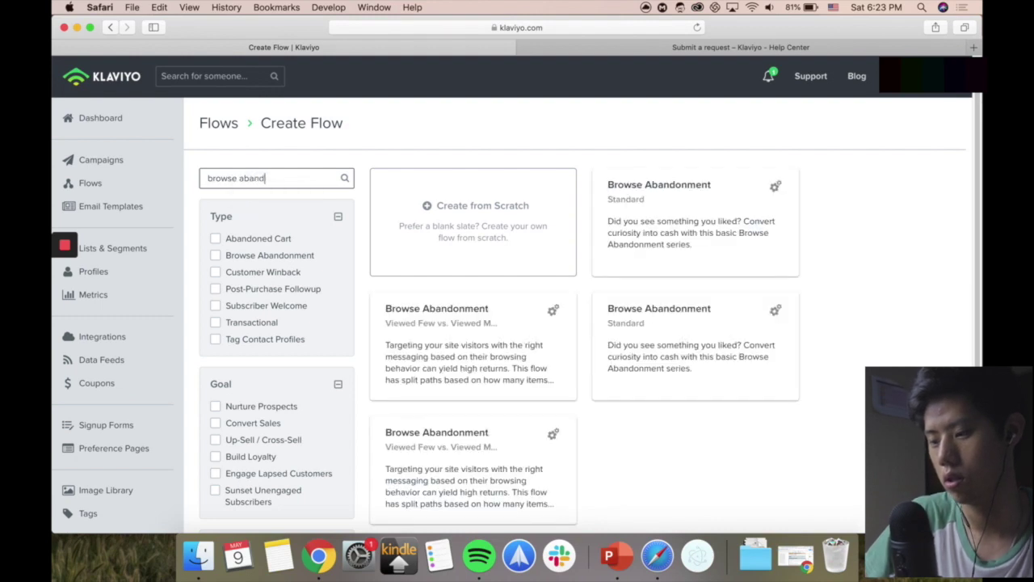
click(695, 236)
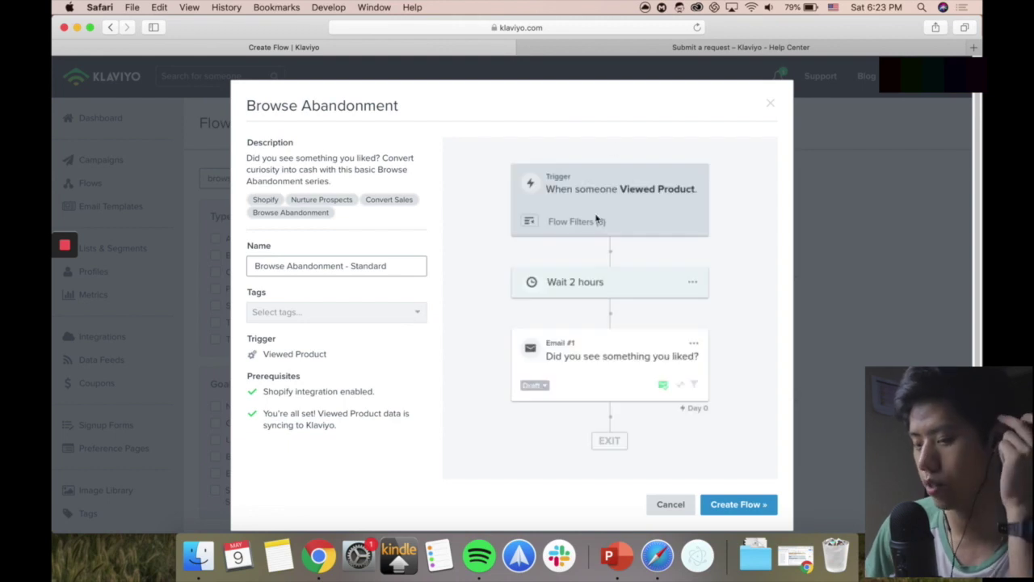
click(731, 502)
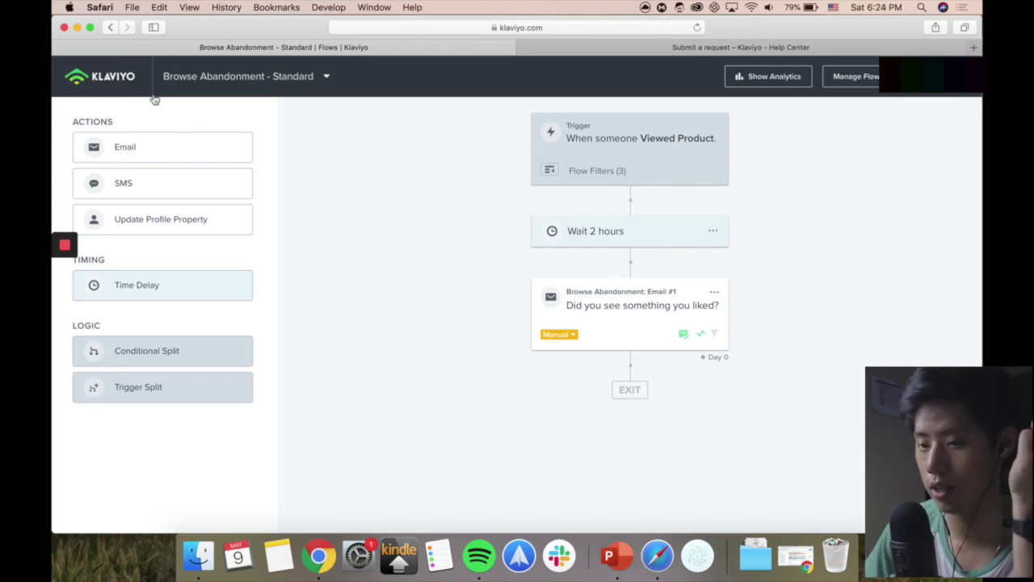
click(117, 81)
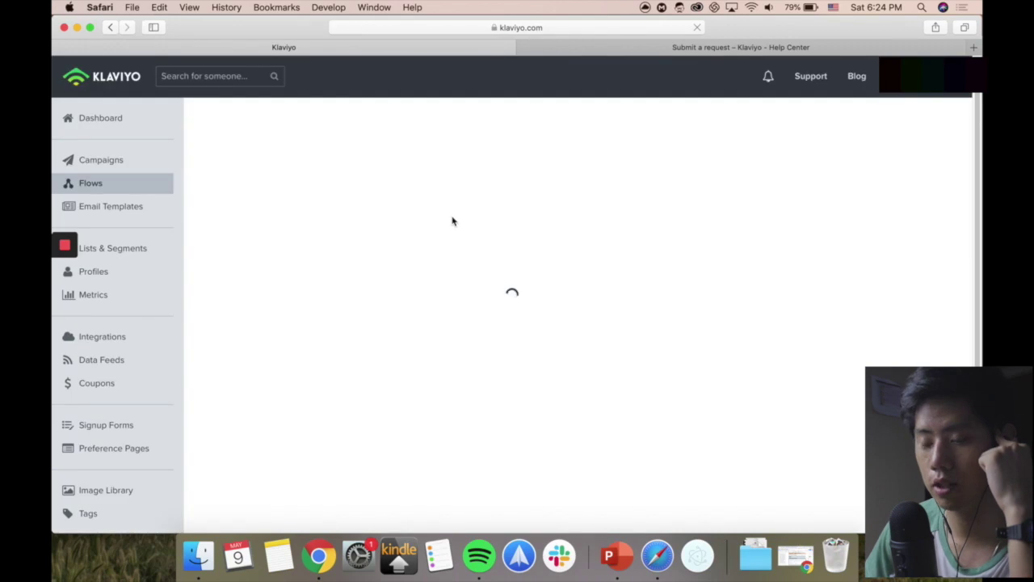
- Review the performance figures on the Klaviyo dashboard
click(121, 118)
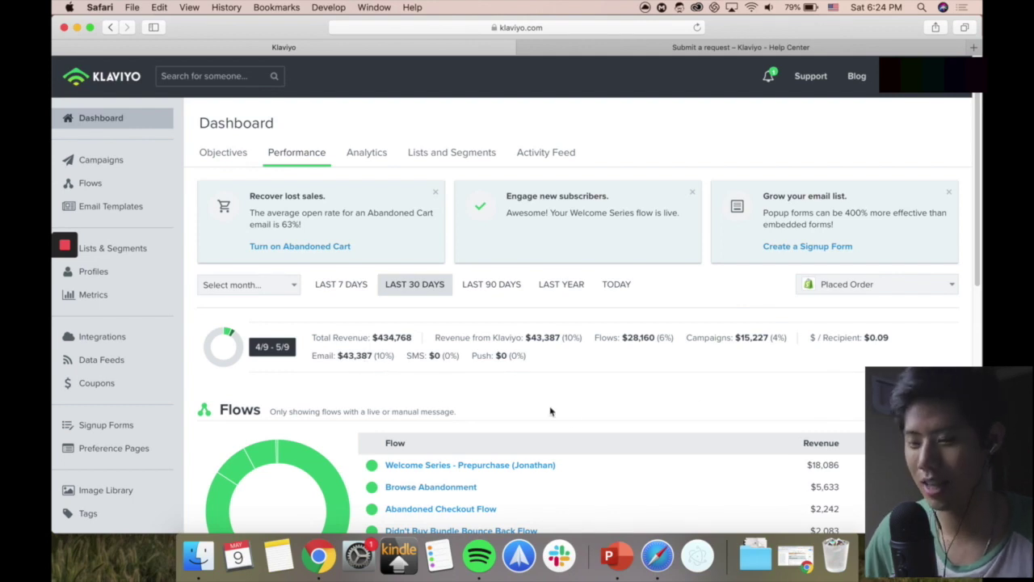
right_click(655, 415)
click(601, 414)
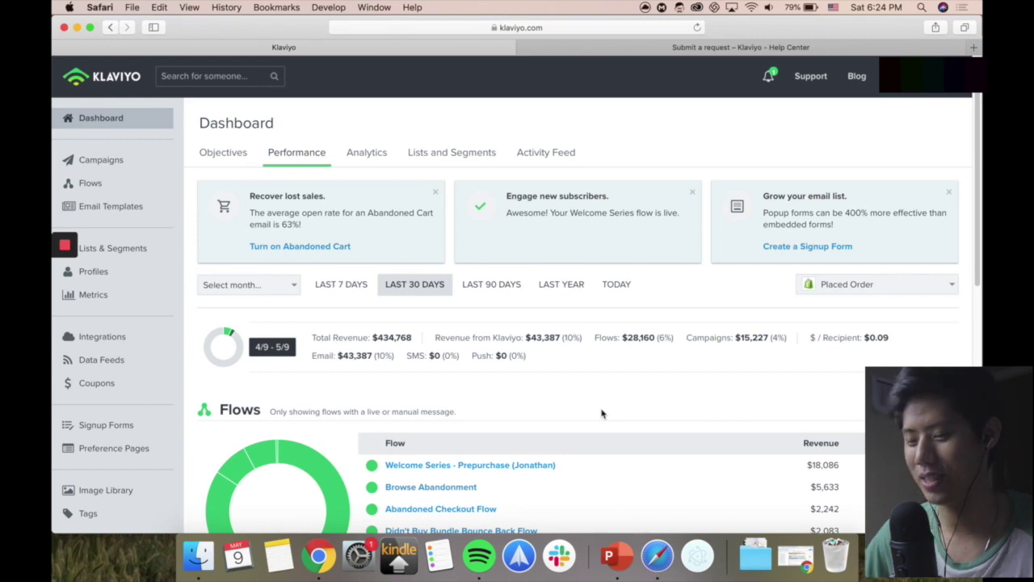
right_click(645, 400)
click(594, 416)
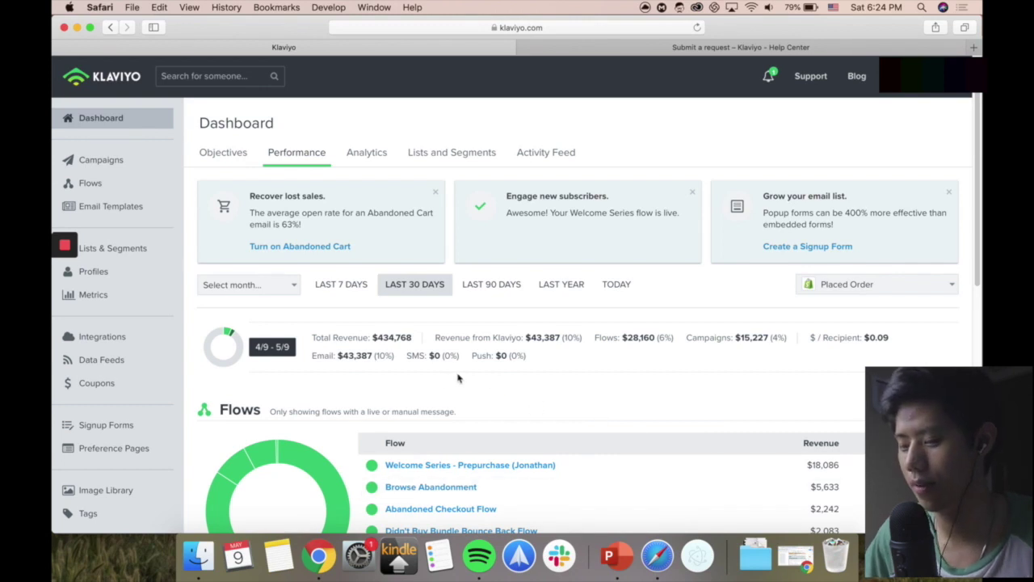
- Bring PowerPoint forward on slide 10 showing the oxg-media.com/klaviyo link
click(627, 552)
scroll(113, 368, down, 1)
click(125, 467)
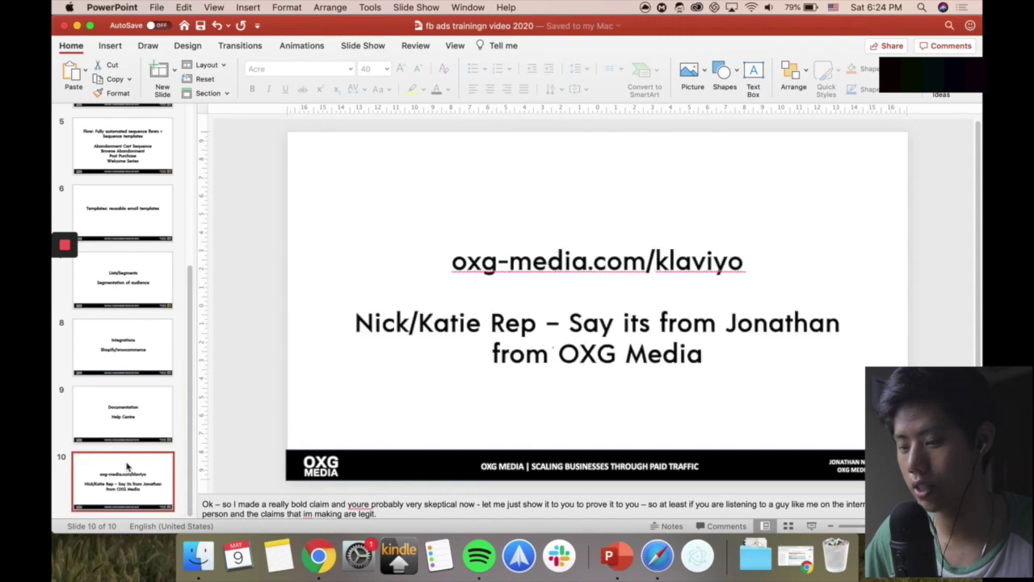